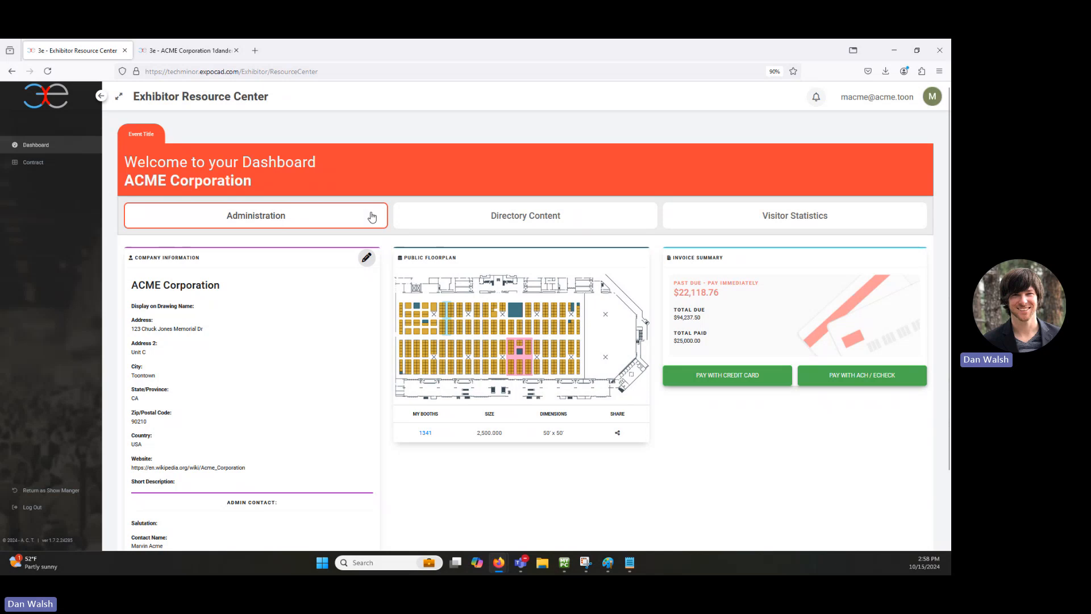
Step: Show the empty Directory Content panels on the ACME Corporation dashboard
{"action": "left_click", "coordinate": [523, 222]}
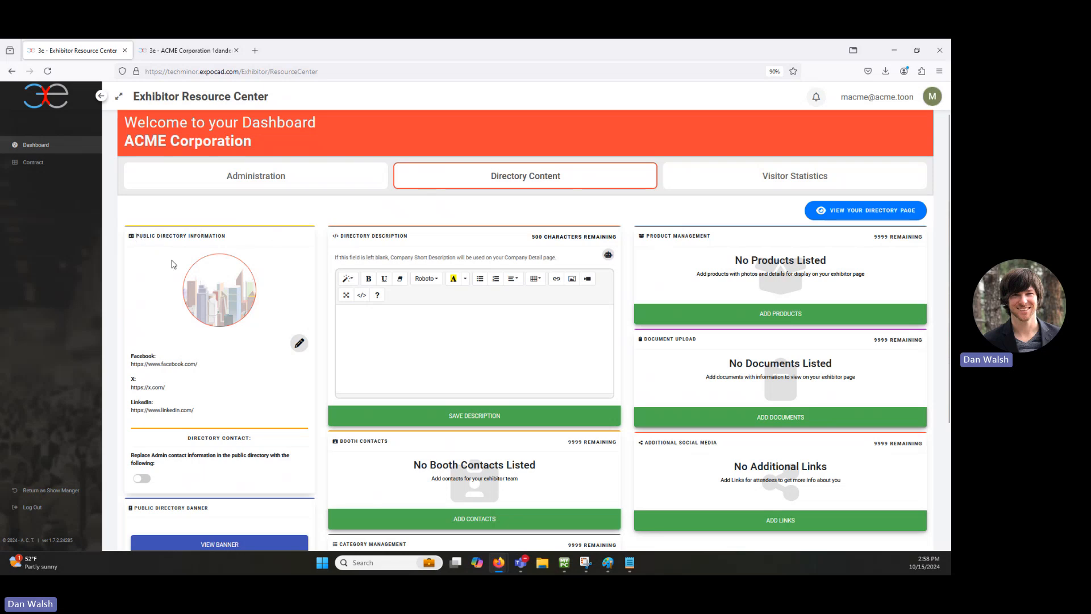
{"action": "mouse_move", "coordinate": [234, 276]}
{"action": "left_click", "coordinate": [187, 51]}
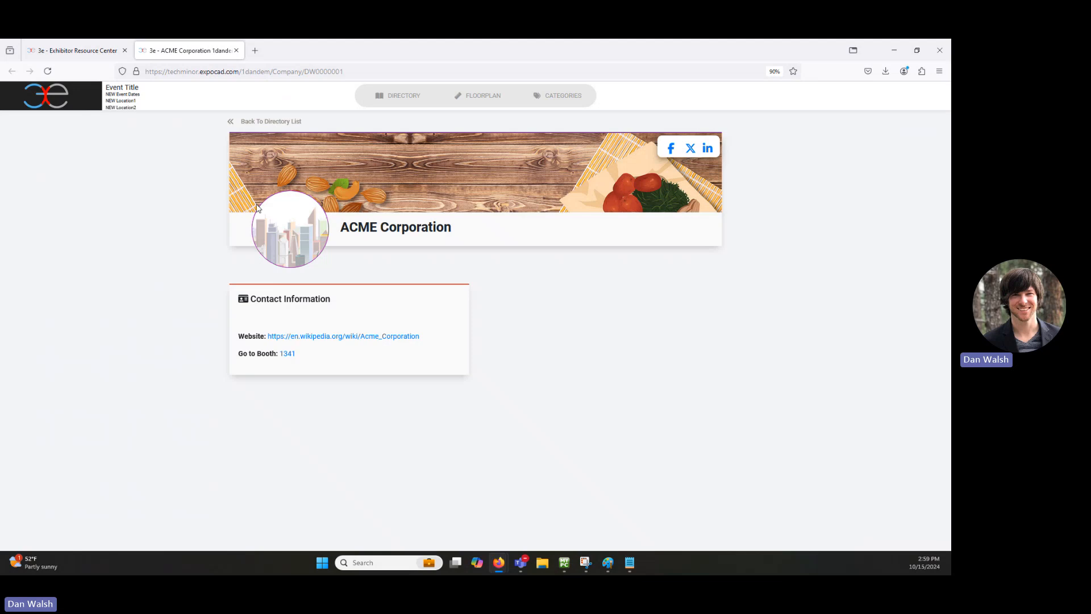
{"action": "left_click", "coordinate": [69, 51]}
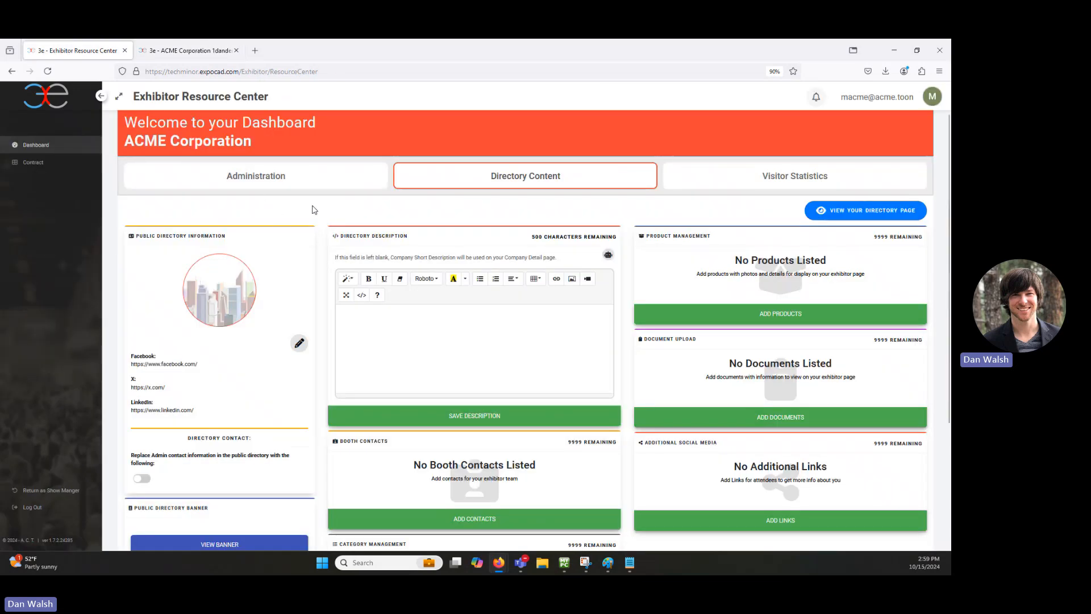
Step: Upload acmelogo2.png as the new company logo
{"action": "left_click", "coordinate": [216, 291]}
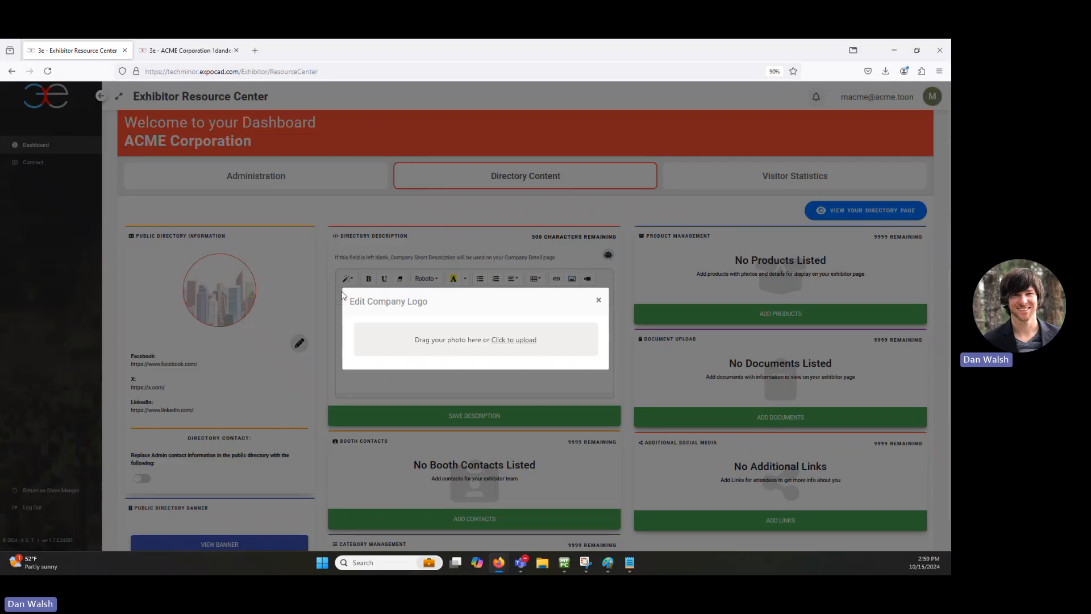
{"action": "left_click", "coordinate": [524, 342]}
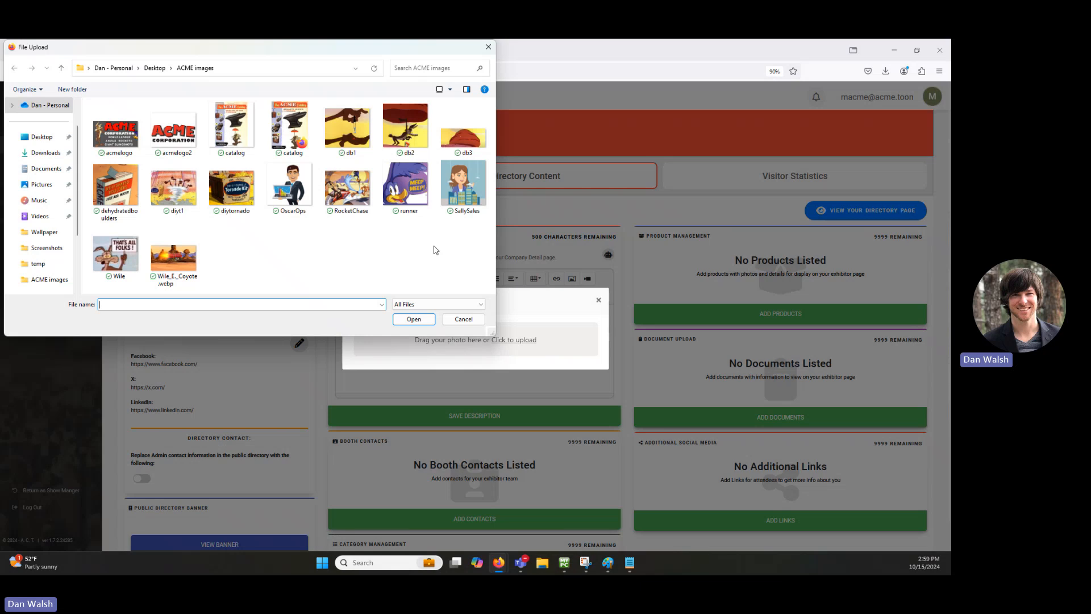
{"action": "double_click", "coordinate": [171, 134]}
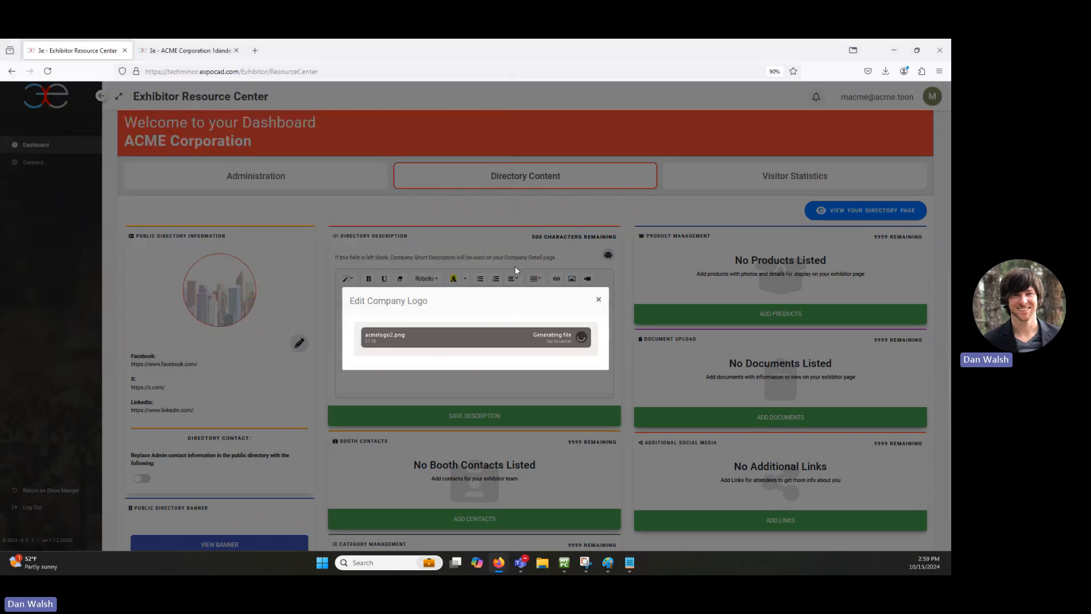
Step: Size and centre acmelogo2.png inside the circular crop, then submit the logo
{"action": "scroll", "coordinate": [323, 220], "scroll_direction": "down", "scroll_amount": 3}
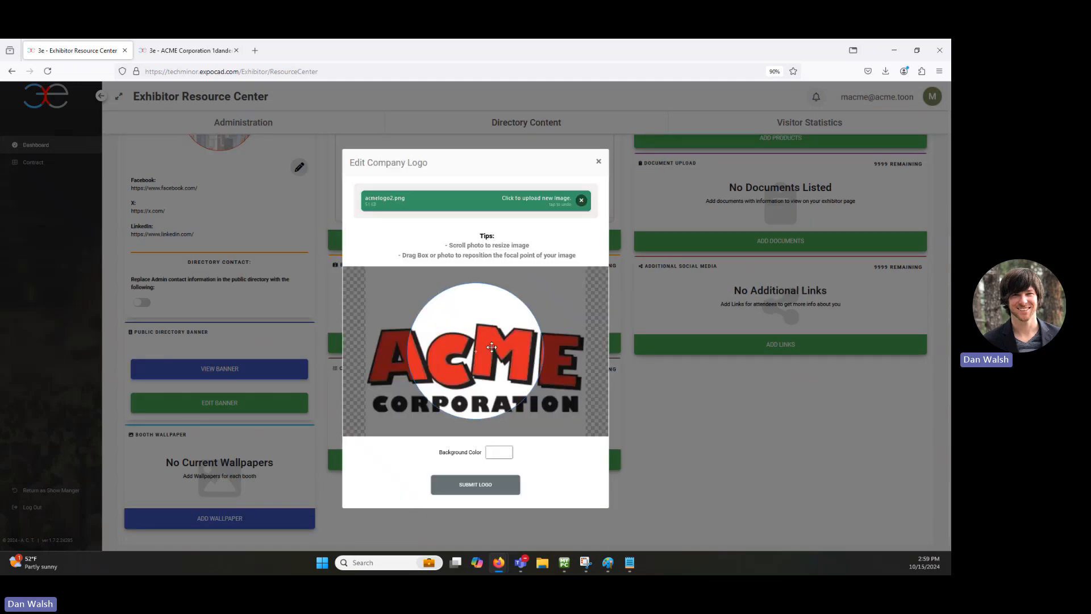
{"action": "scroll", "coordinate": [495, 357], "scroll_direction": "down", "scroll_amount": 3}
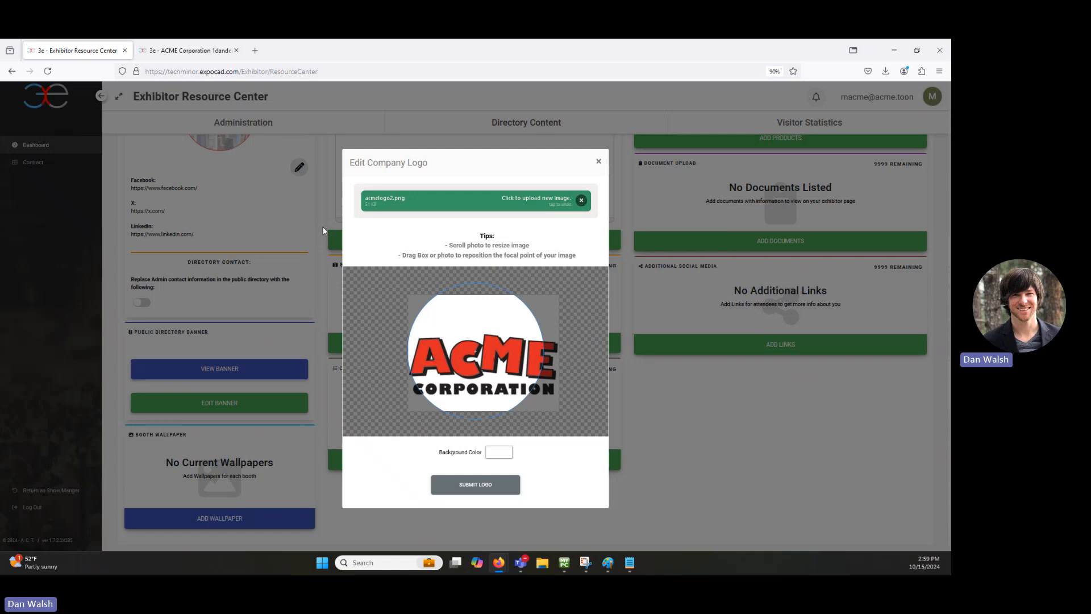
{"action": "scroll", "coordinate": [496, 357], "scroll_direction": "down", "scroll_amount": 4}
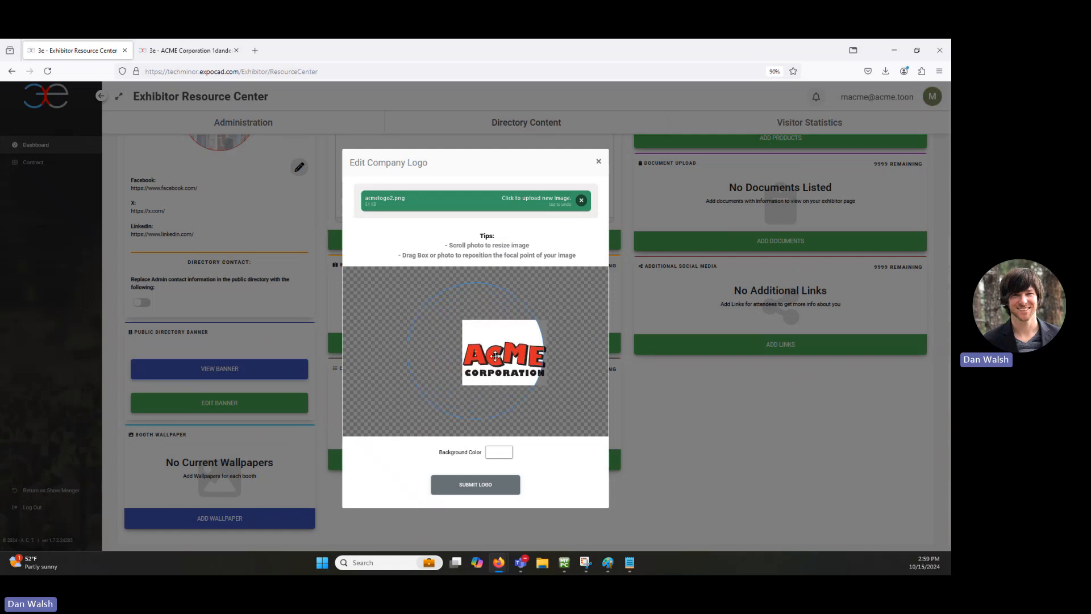
{"action": "left_click_drag", "start_coordinate": [500, 356], "coordinate": [477, 367]}
{"action": "scroll", "coordinate": [470, 350], "scroll_direction": "up", "scroll_amount": 6}
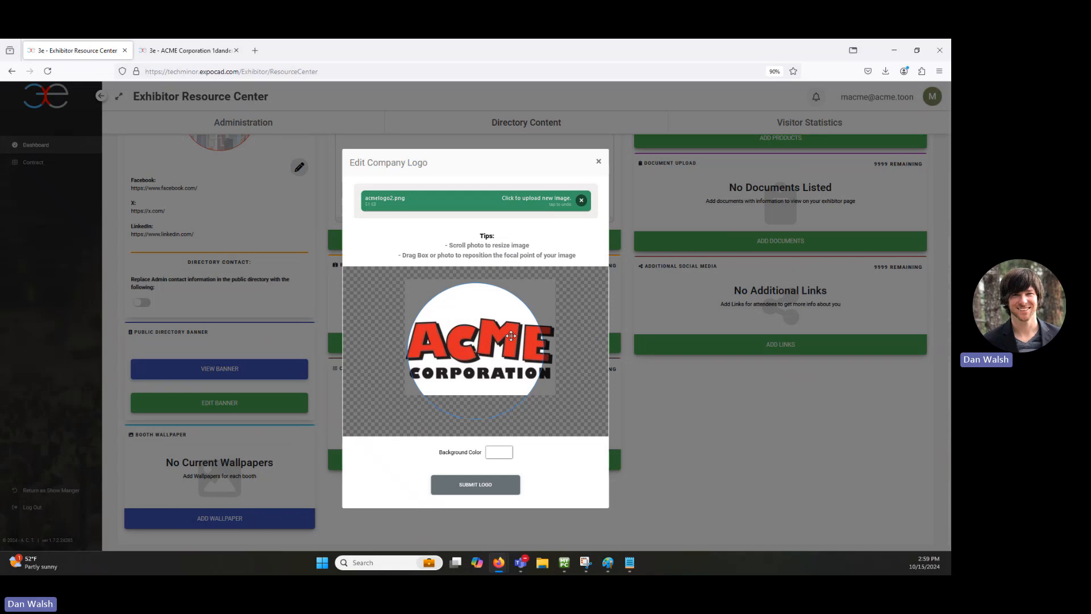
{"action": "scroll", "coordinate": [569, 346], "scroll_direction": "down", "scroll_amount": 1}
{"action": "scroll", "coordinate": [563, 350], "scroll_direction": "up", "scroll_amount": 3}
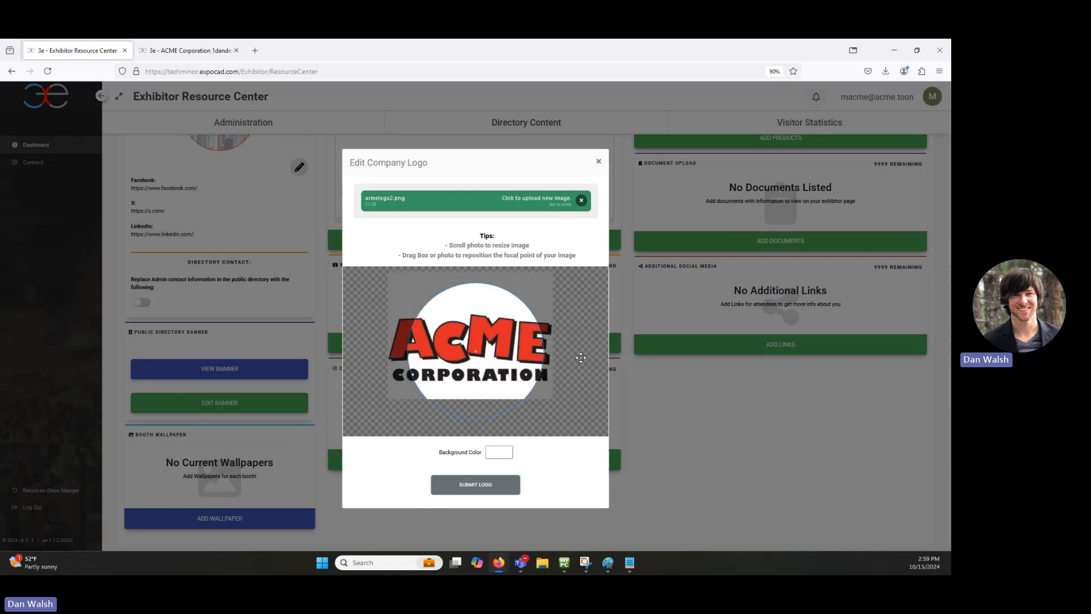
{"action": "left_click_drag", "start_coordinate": [471, 325], "coordinate": [484, 340]}
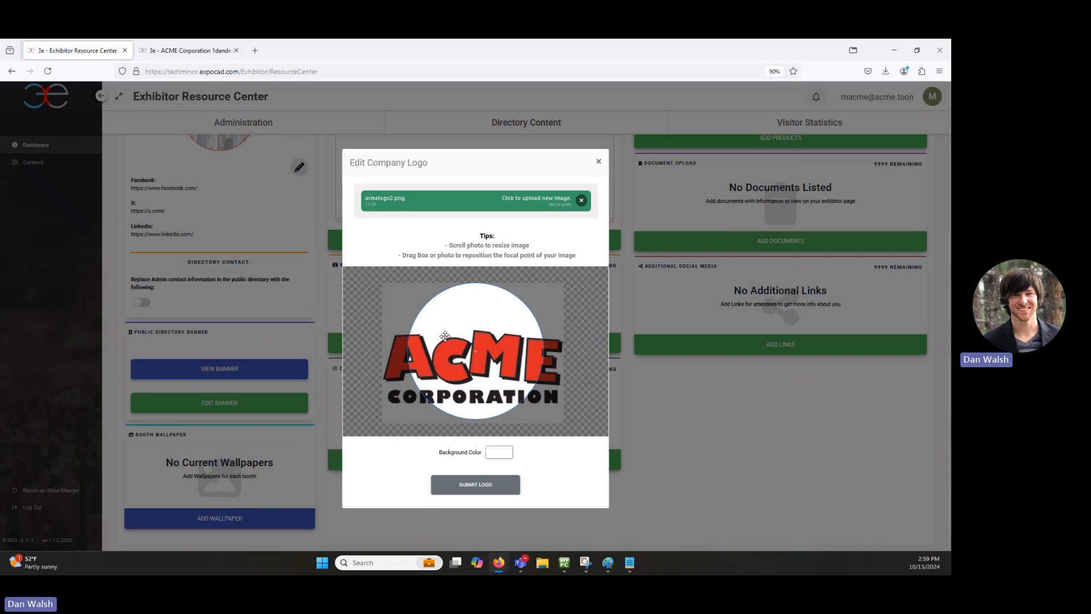
{"action": "scroll", "coordinate": [445, 336], "scroll_direction": "down", "scroll_amount": 3}
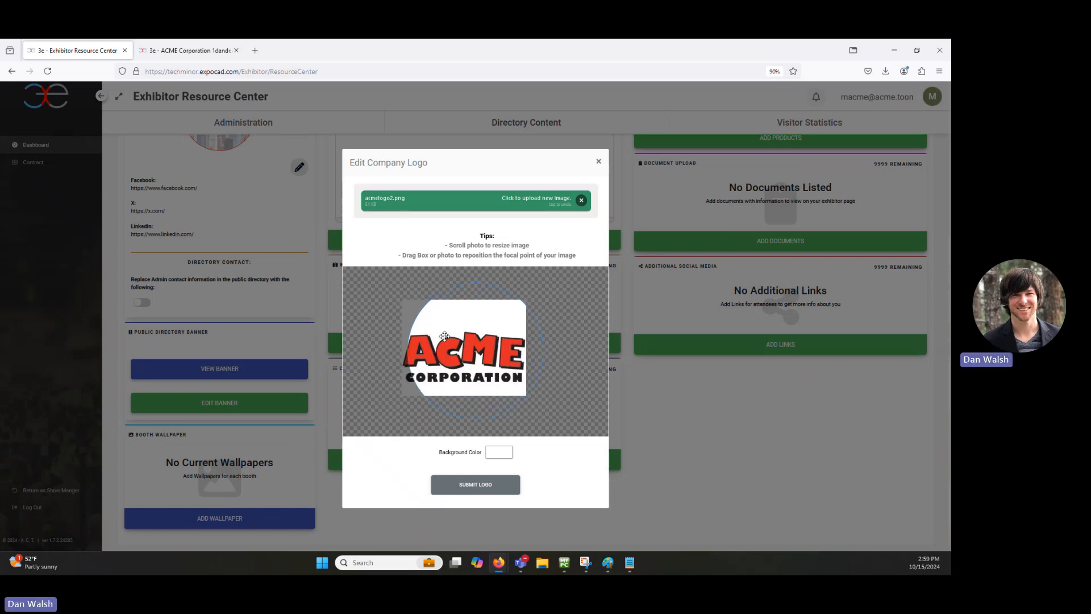
{"action": "left_click_drag", "start_coordinate": [452, 360], "coordinate": [464, 351]}
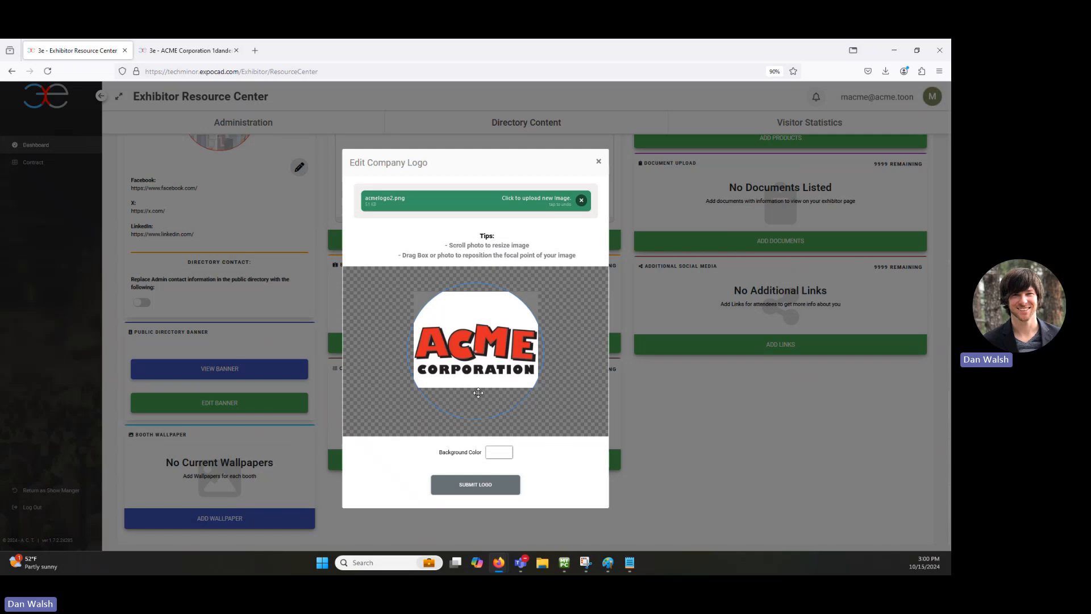
{"action": "left_click", "coordinate": [476, 483]}
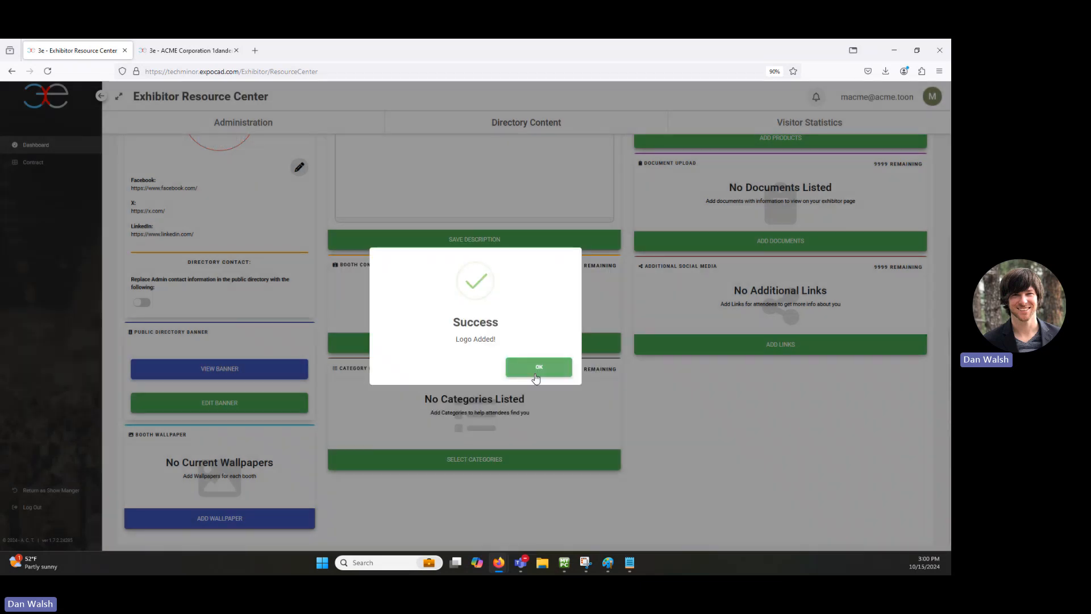
Step: Dismiss the 'Logo Added!' message and preview the new logo on the public page
{"action": "left_click", "coordinate": [539, 369]}
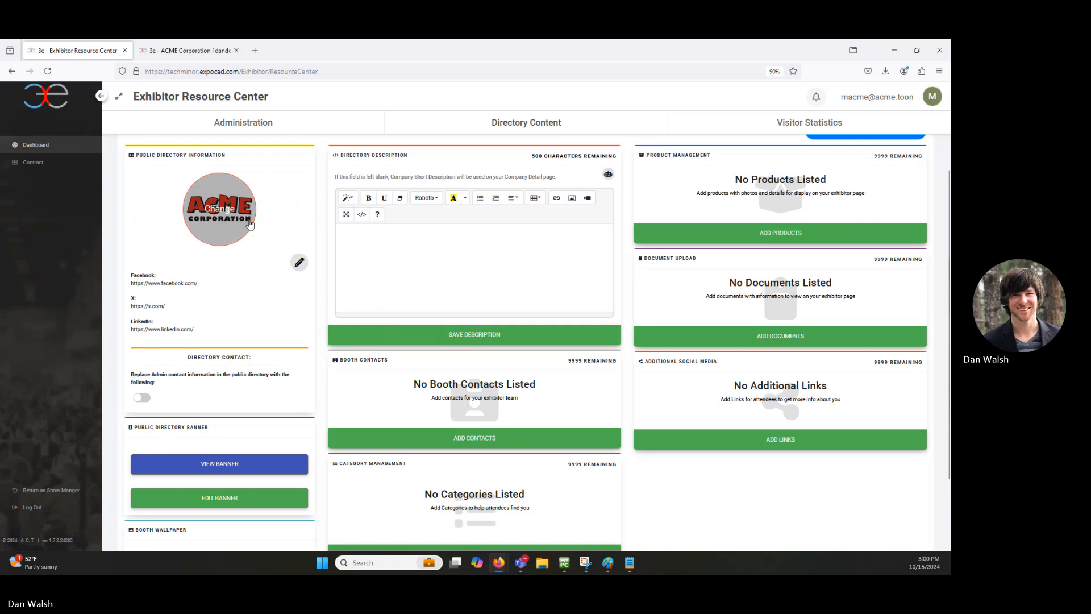
{"action": "left_click", "coordinate": [211, 57]}
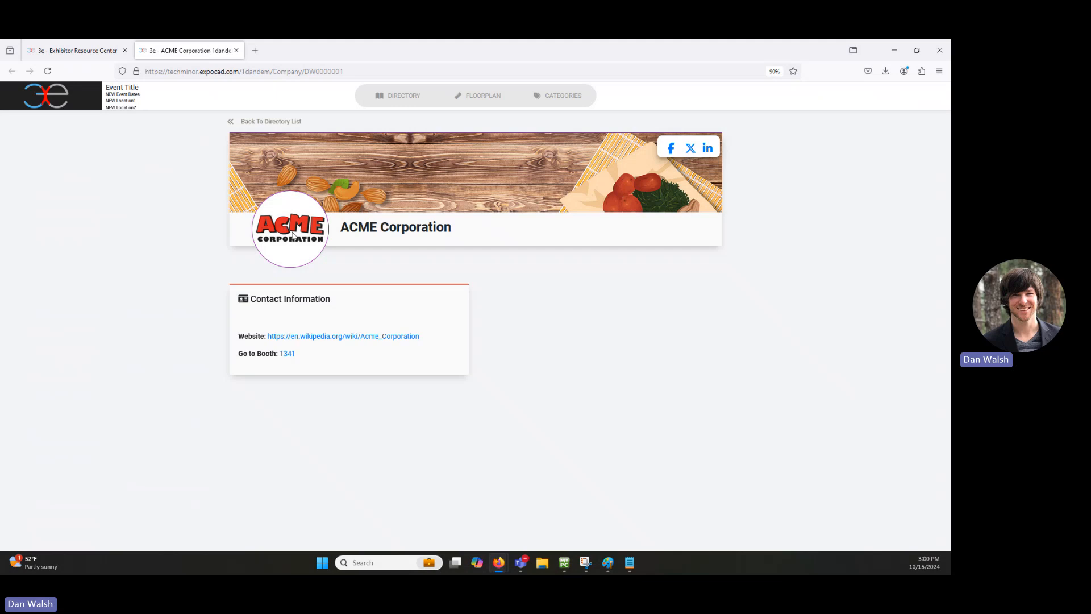
{"action": "left_click", "coordinate": [76, 50]}
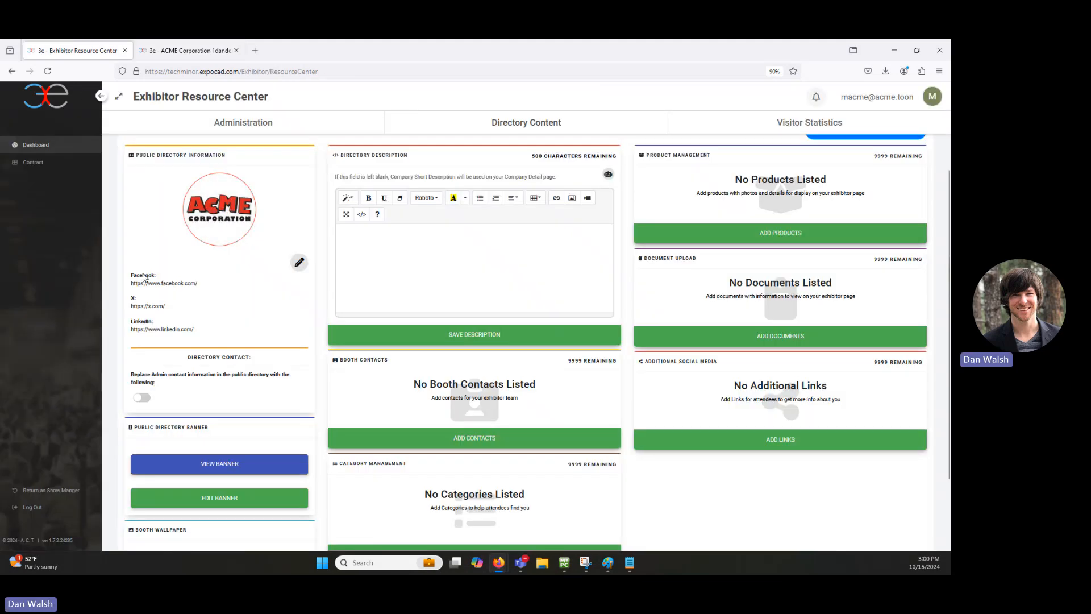
Step: Save the Facebook, X and LinkedIn social links and view ACME's public directory page
{"action": "left_click", "coordinate": [299, 262]}
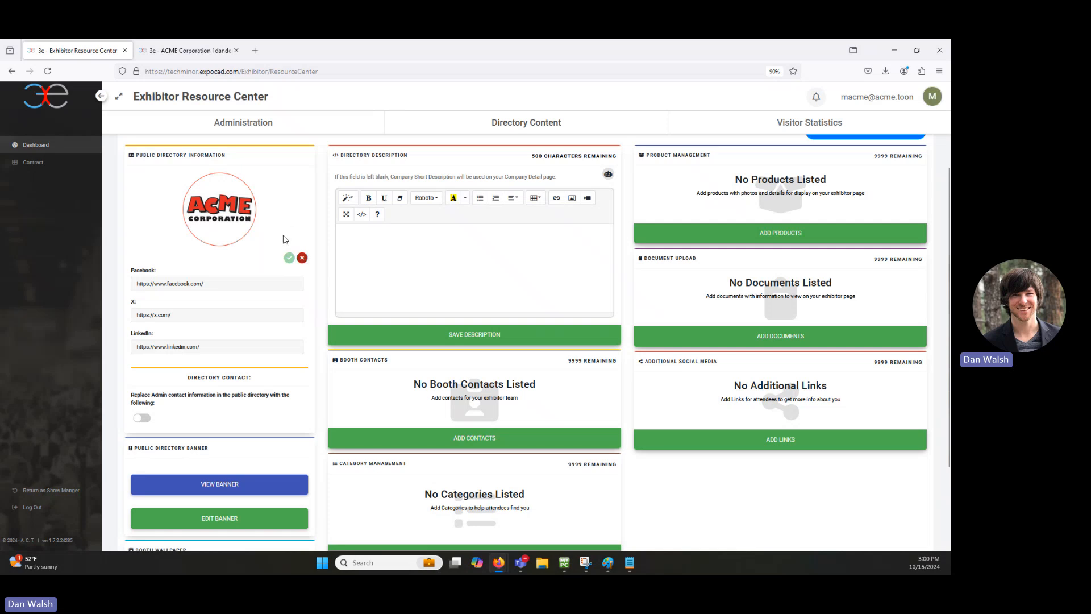
{"action": "left_click", "coordinate": [291, 258]}
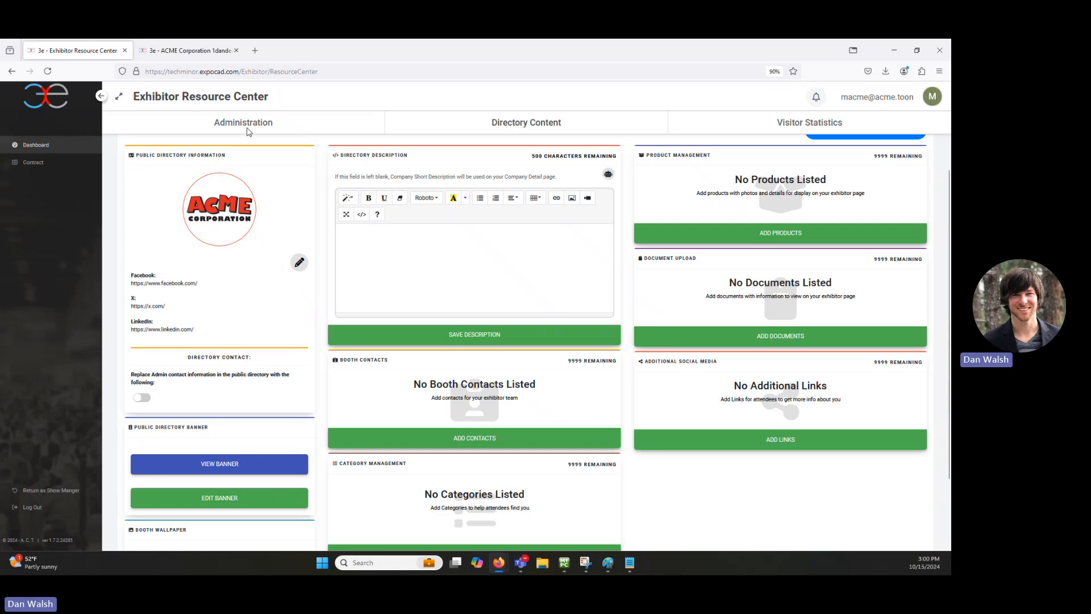
{"action": "left_click", "coordinate": [225, 51]}
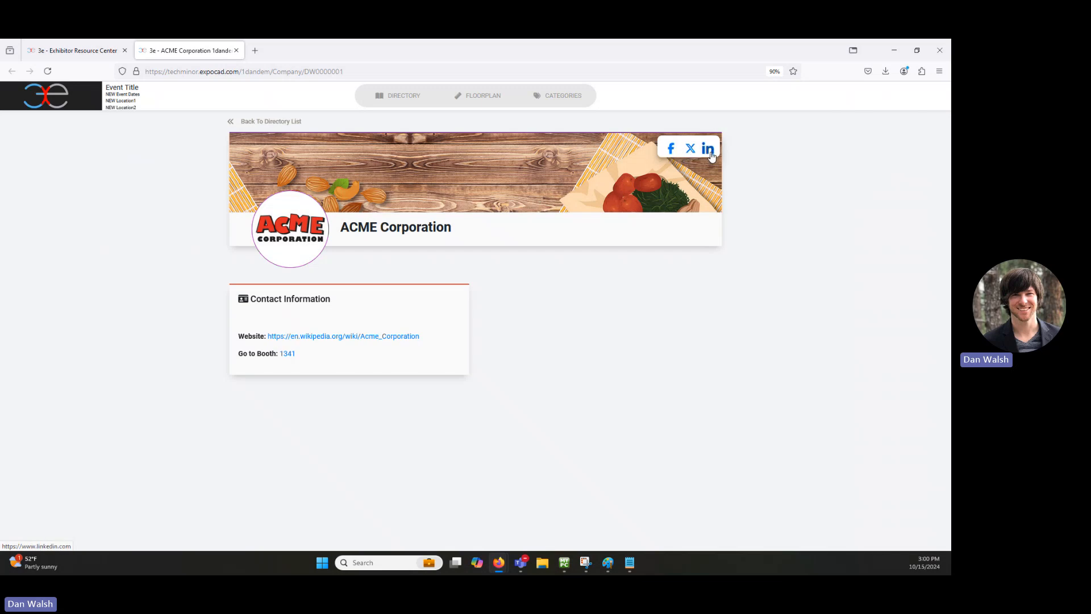
Step: Back on the dashboard, review Administration details, then reopen Directory Content down to Directory Contact
{"action": "left_click", "coordinate": [77, 51]}
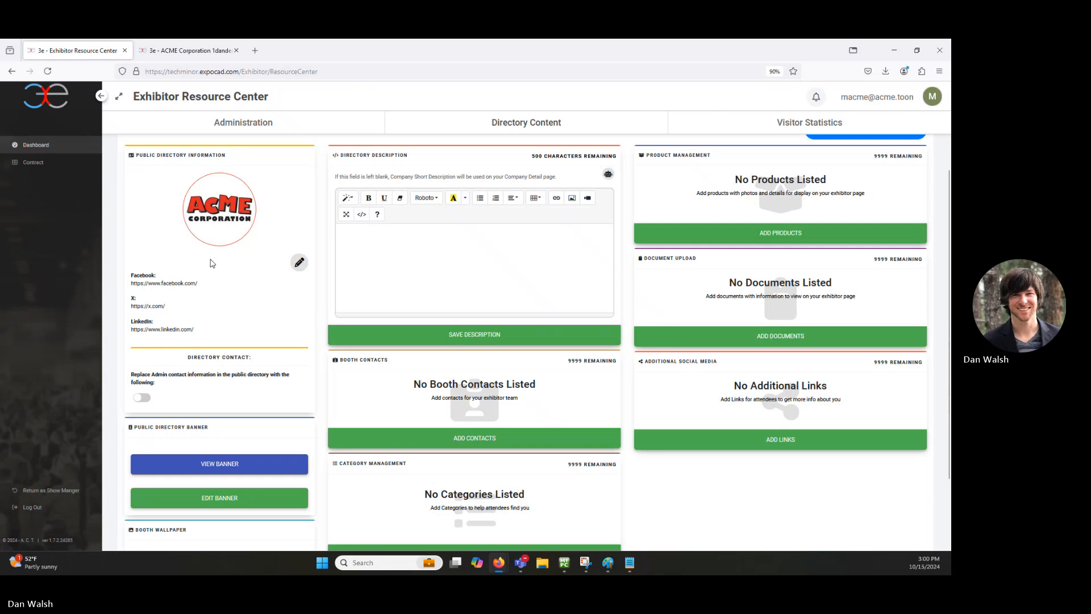
{"action": "scroll", "coordinate": [210, 263], "scroll_direction": "down", "scroll_amount": 3}
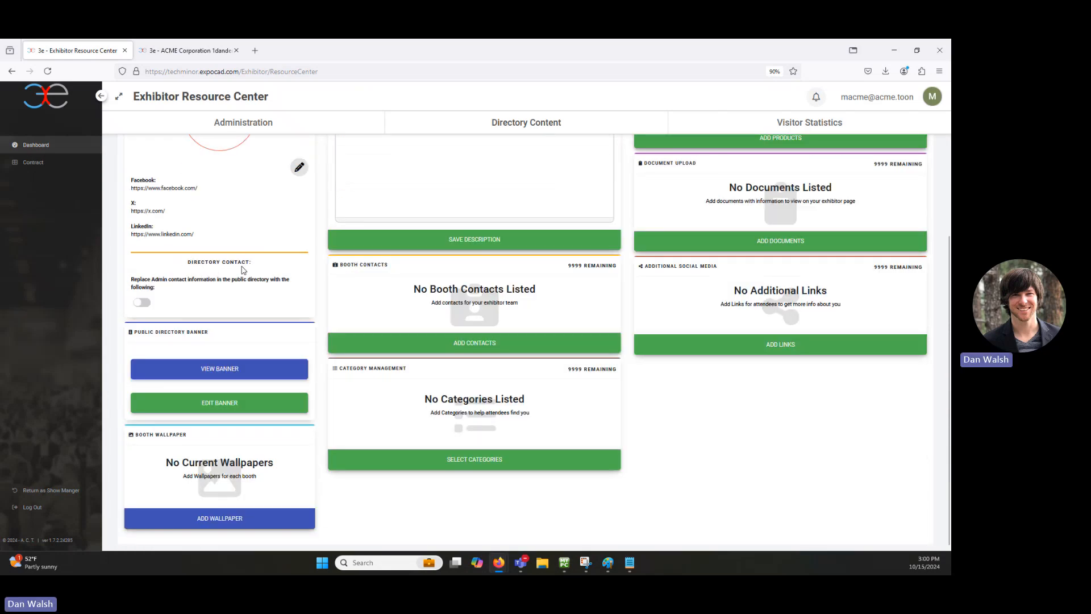
{"action": "scroll", "coordinate": [244, 272], "scroll_direction": "up", "scroll_amount": 5}
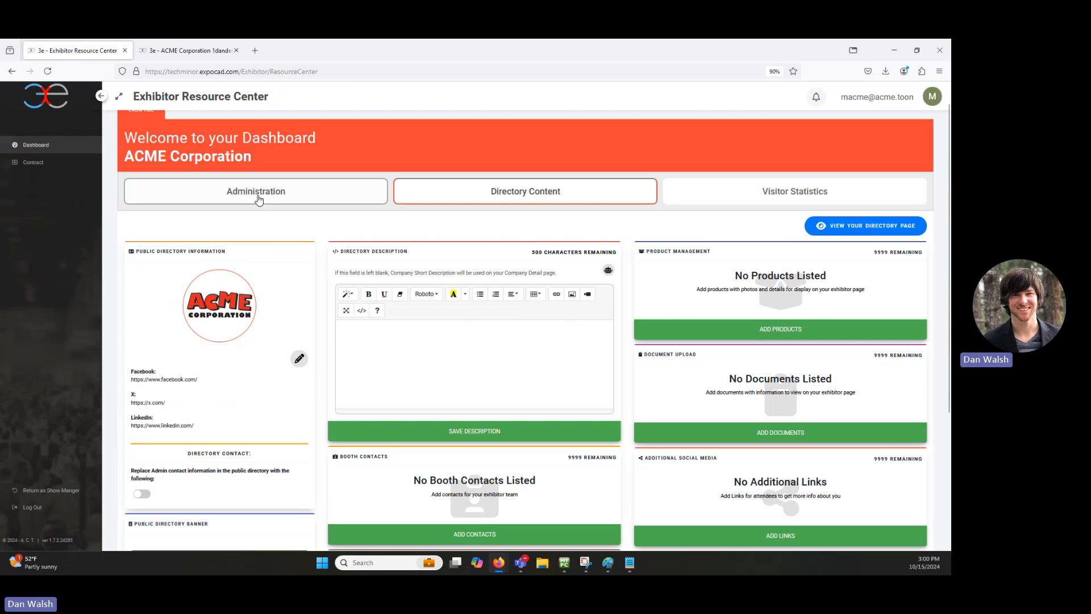
{"action": "left_click", "coordinate": [257, 194]}
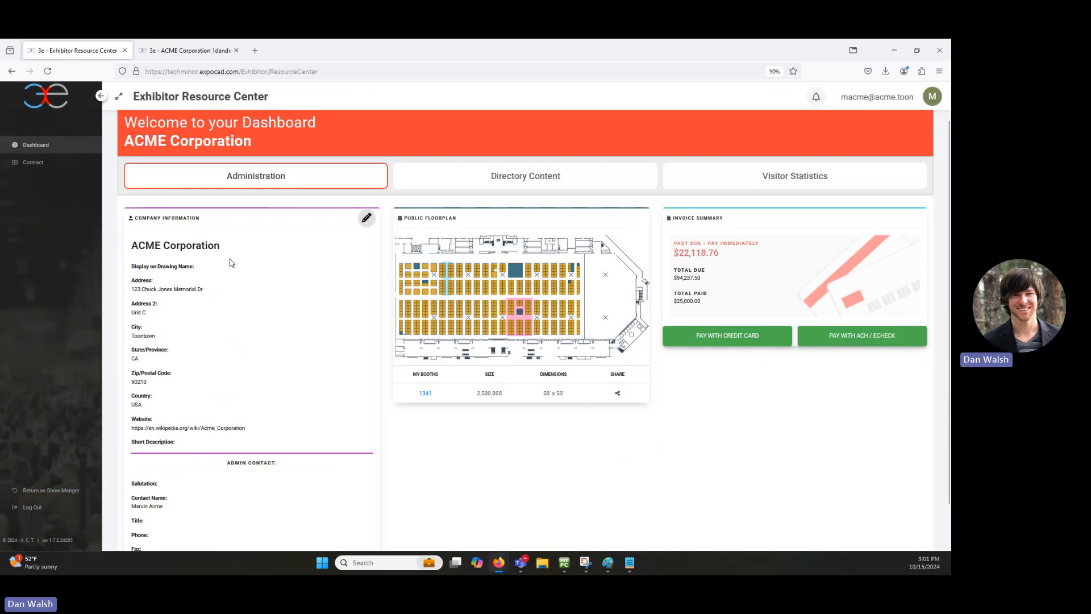
{"action": "left_click", "coordinate": [509, 183]}
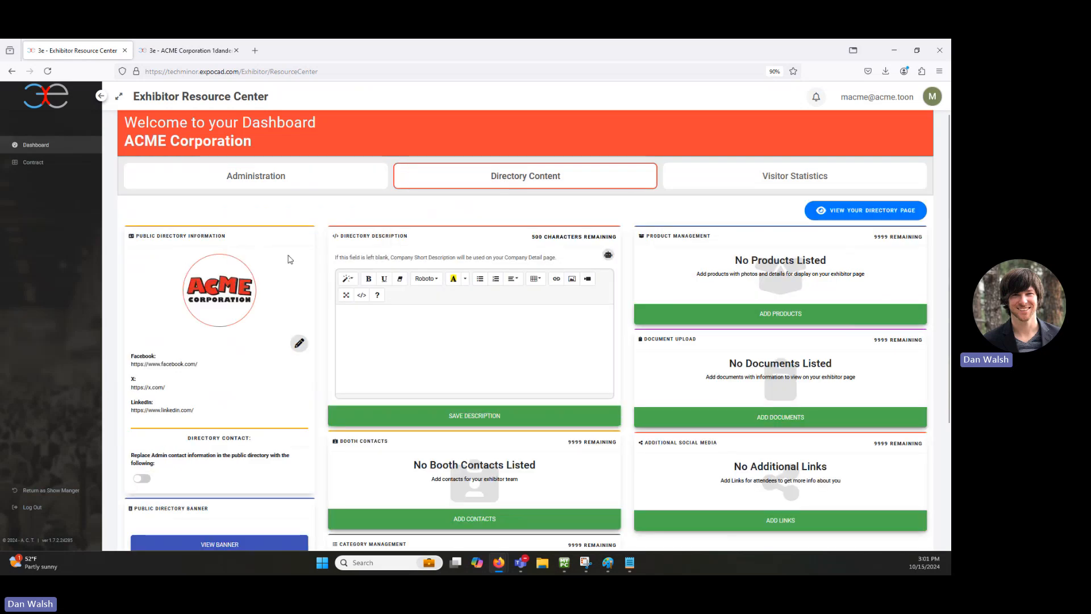
{"action": "scroll", "coordinate": [290, 259], "scroll_direction": "down", "scroll_amount": 3}
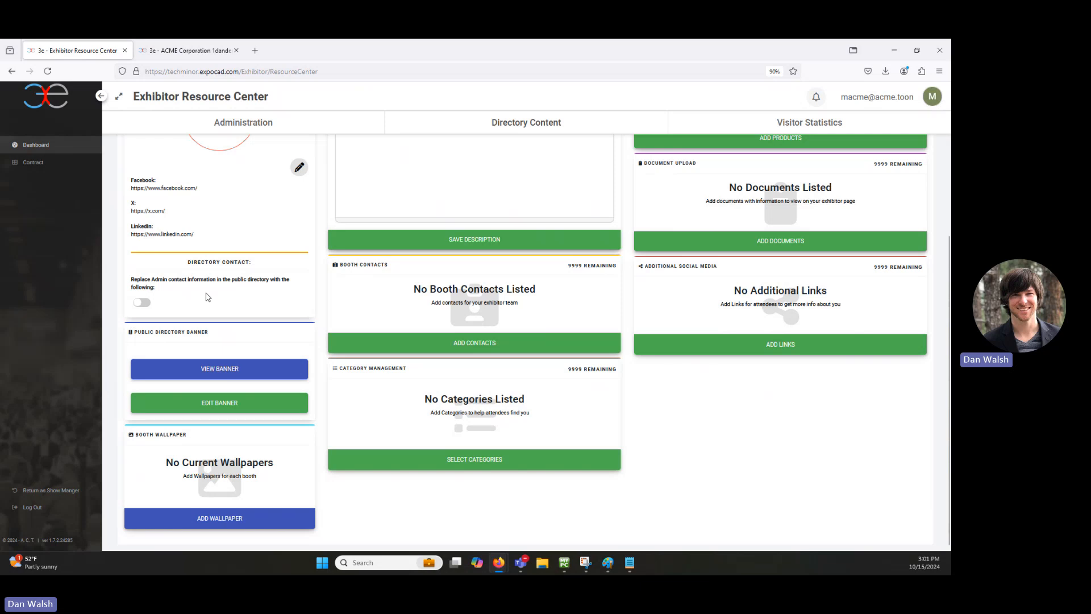
Step: Switch on a separate Directory Contact, then cancel it so the admin contact stays public
{"action": "left_click", "coordinate": [142, 302]}
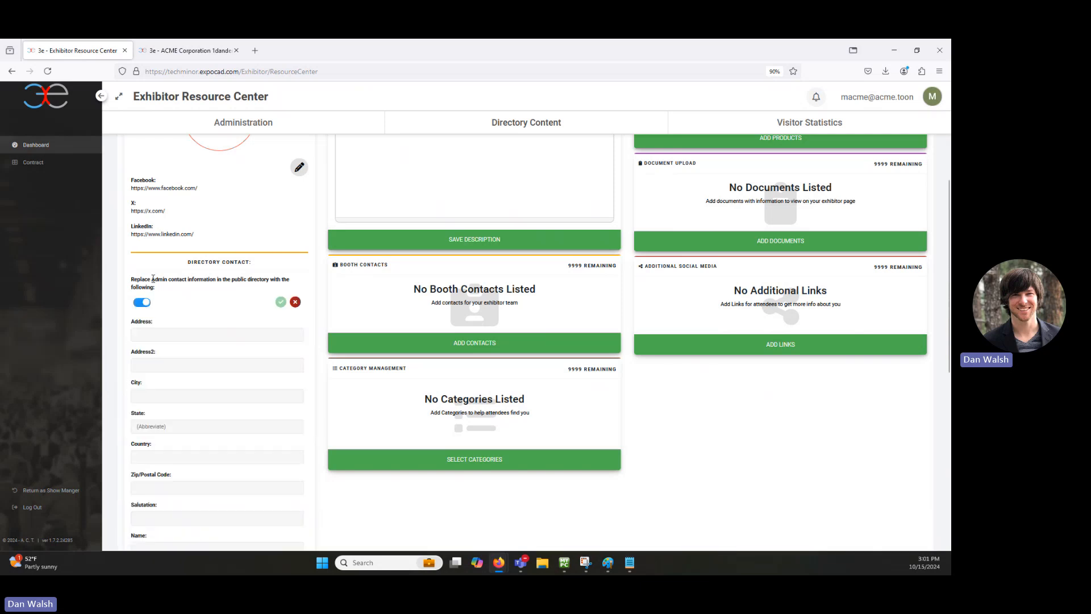
{"action": "scroll", "coordinate": [168, 393], "scroll_direction": "down", "scroll_amount": 3}
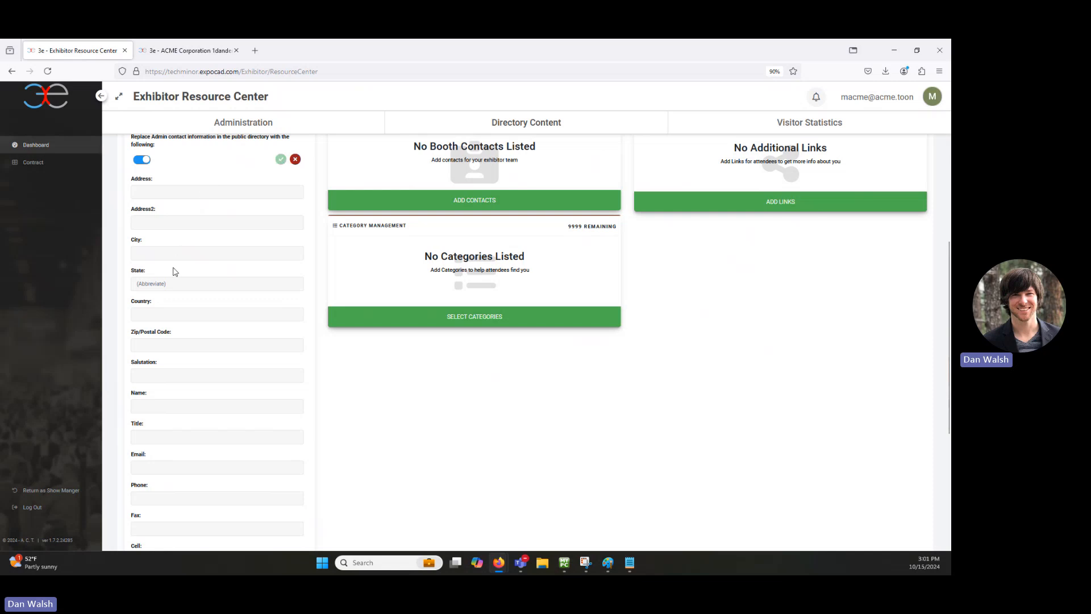
{"action": "scroll", "coordinate": [174, 272], "scroll_direction": "down", "scroll_amount": 3}
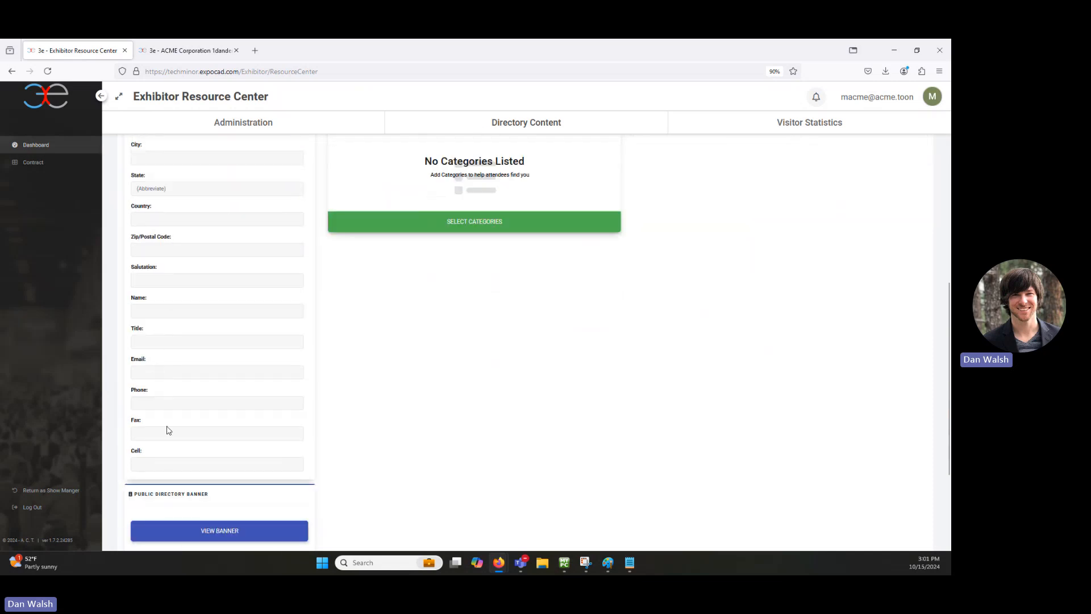
{"action": "scroll", "coordinate": [168, 429], "scroll_direction": "up", "scroll_amount": 3}
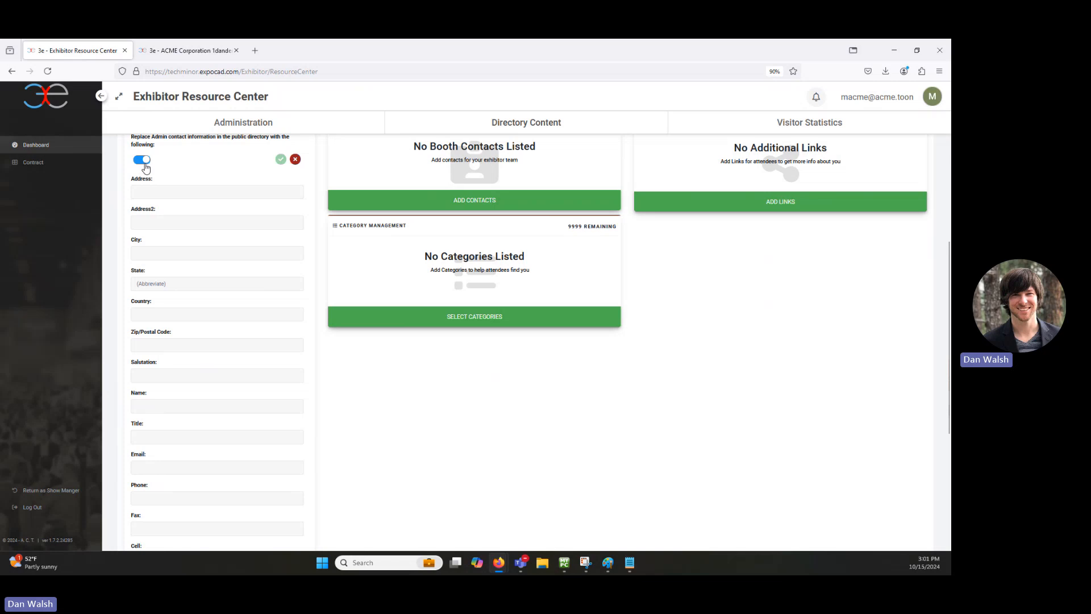
{"action": "scroll", "coordinate": [219, 181], "scroll_direction": "up", "scroll_amount": 2}
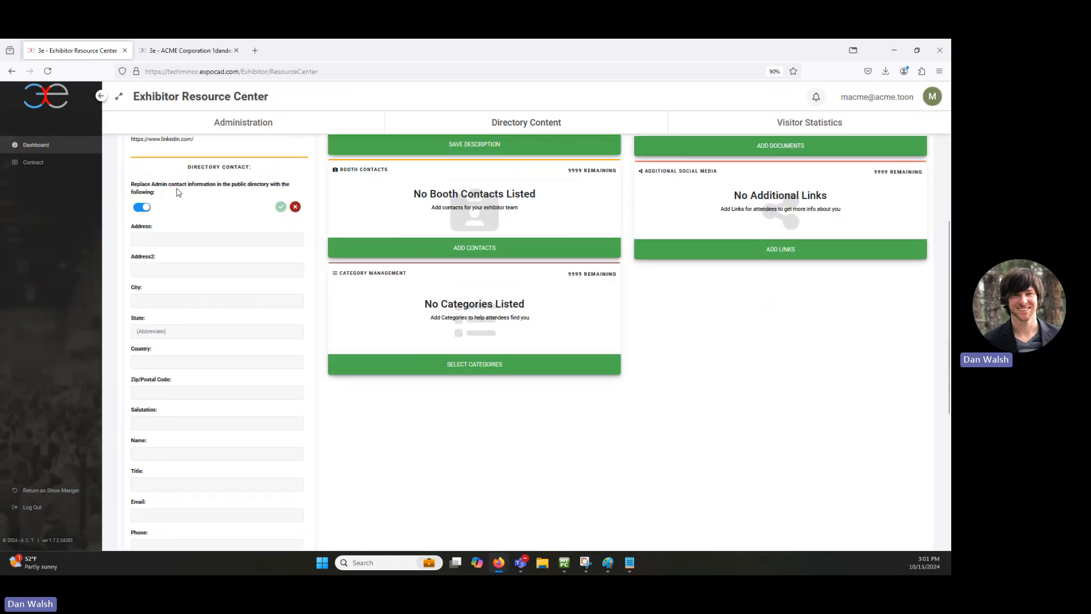
{"action": "left_click", "coordinate": [295, 206]}
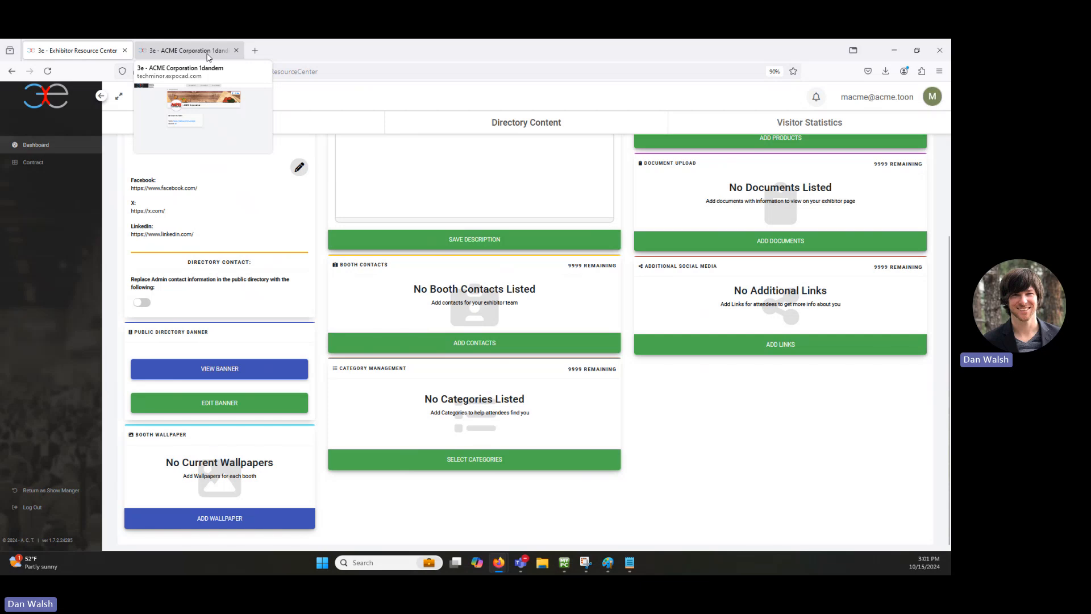
{"action": "left_click", "coordinate": [208, 53]}
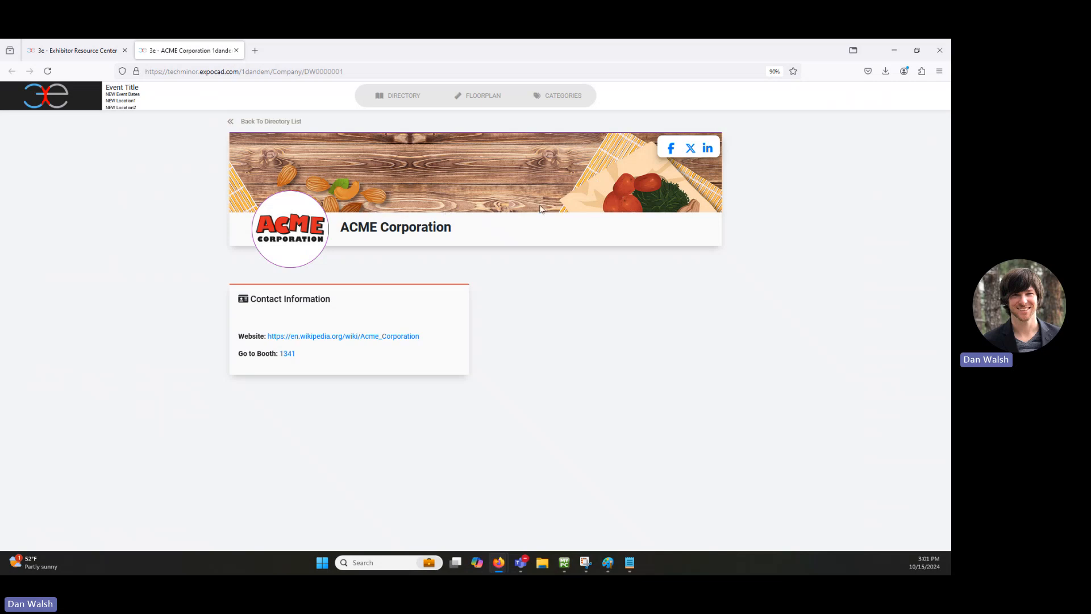
{"action": "left_click", "coordinate": [79, 50]}
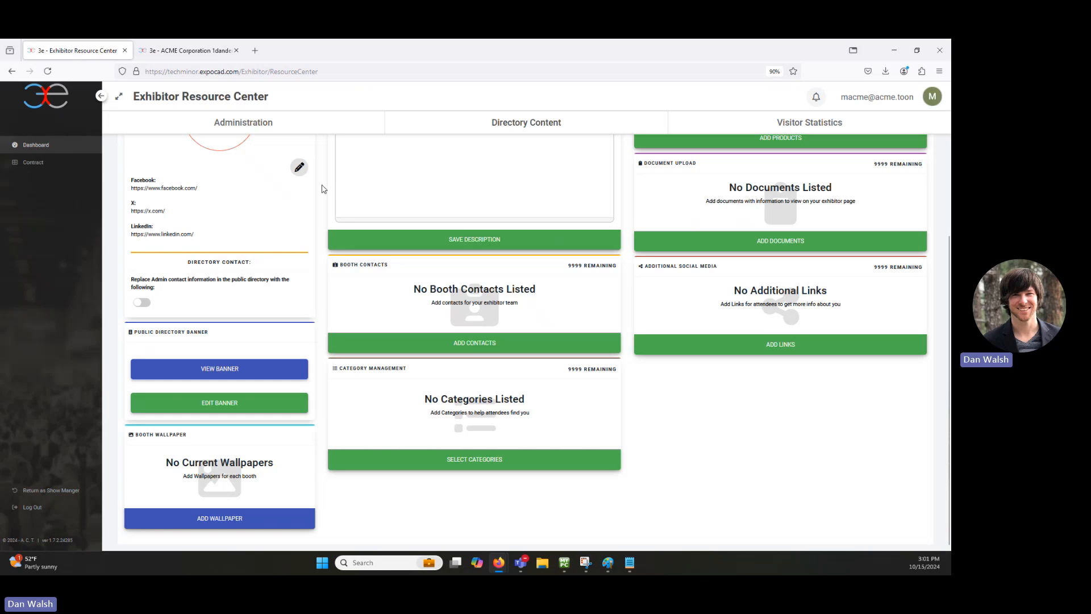
Step: Upload Wile_E_Coyote.webp as the new directory banner image
{"action": "left_click", "coordinate": [213, 406]}
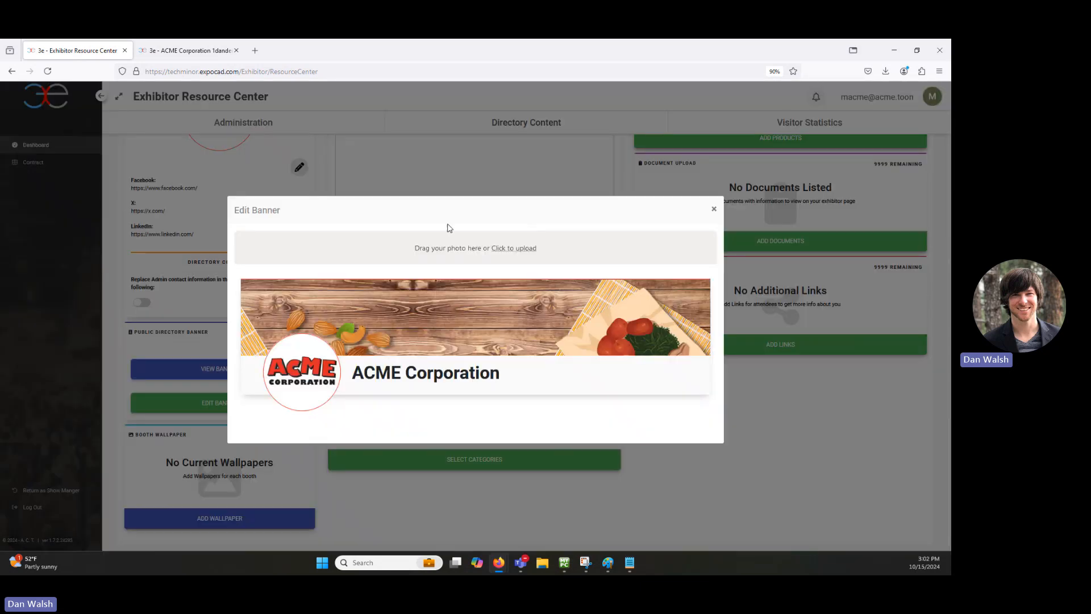
{"action": "left_click", "coordinate": [509, 250]}
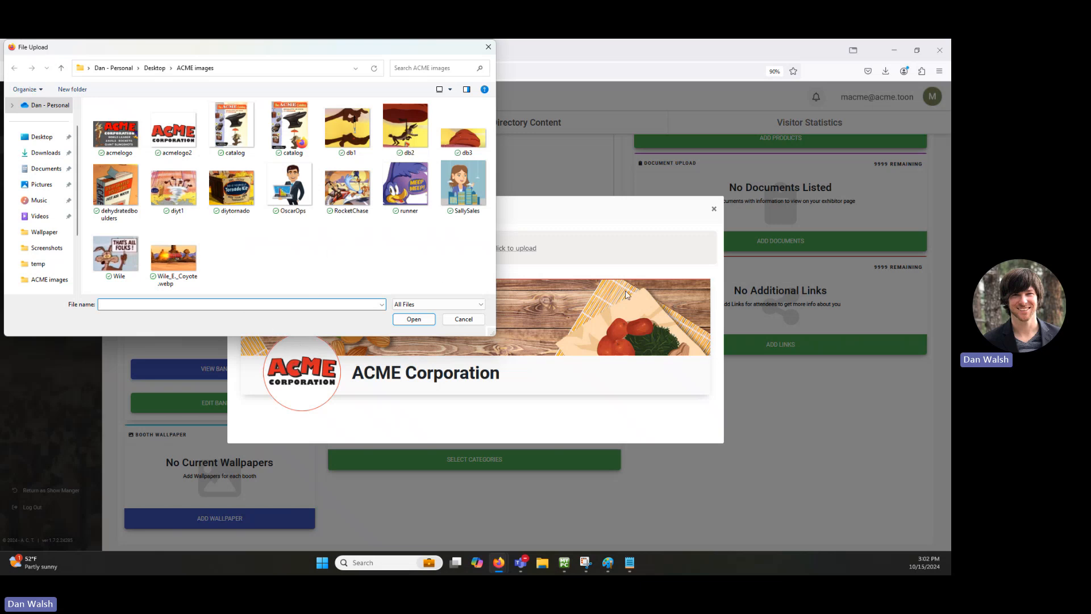
{"action": "double_click", "coordinate": [174, 256]}
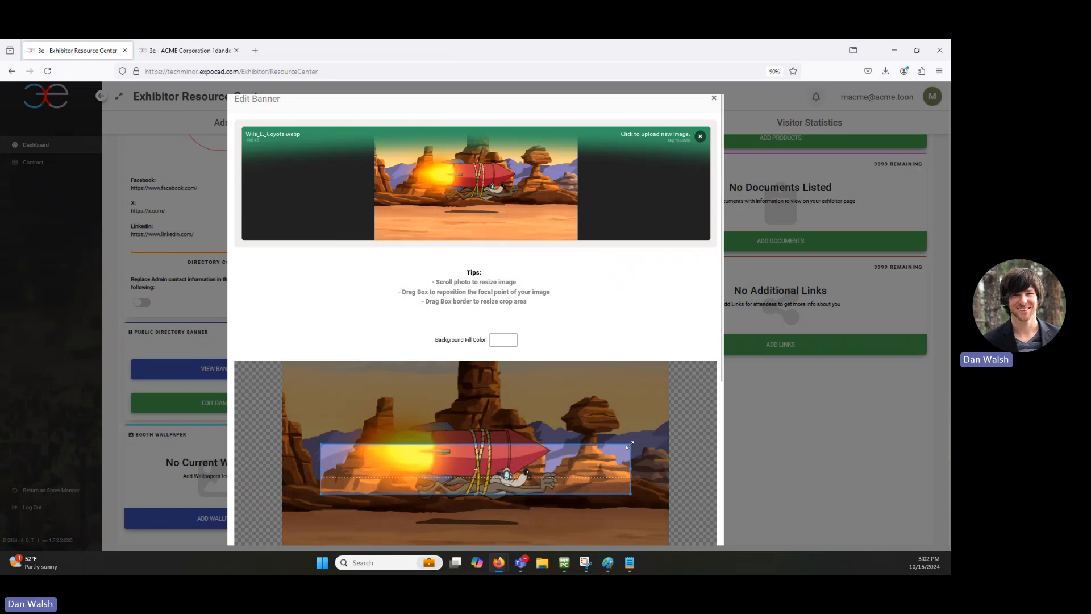
Step: Crop the banner to span the image width over the rocket and confirm it
{"action": "left_click_drag", "start_coordinate": [630, 445], "coordinate": [673, 418]}
{"action": "left_click_drag", "start_coordinate": [617, 469], "coordinate": [576, 446]}
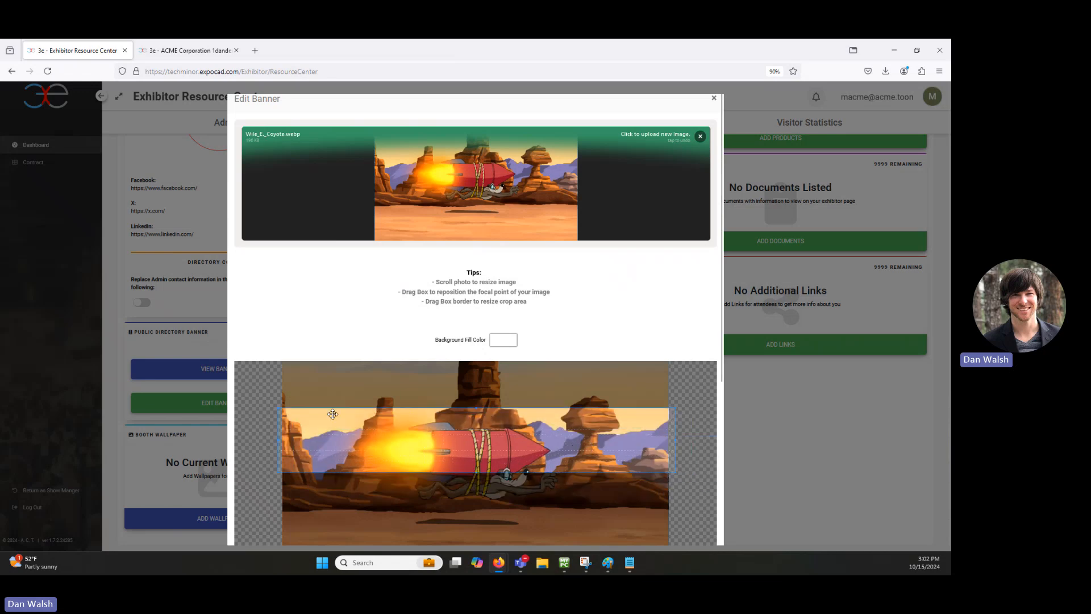
{"action": "left_click_drag", "start_coordinate": [279, 408], "coordinate": [254, 395]}
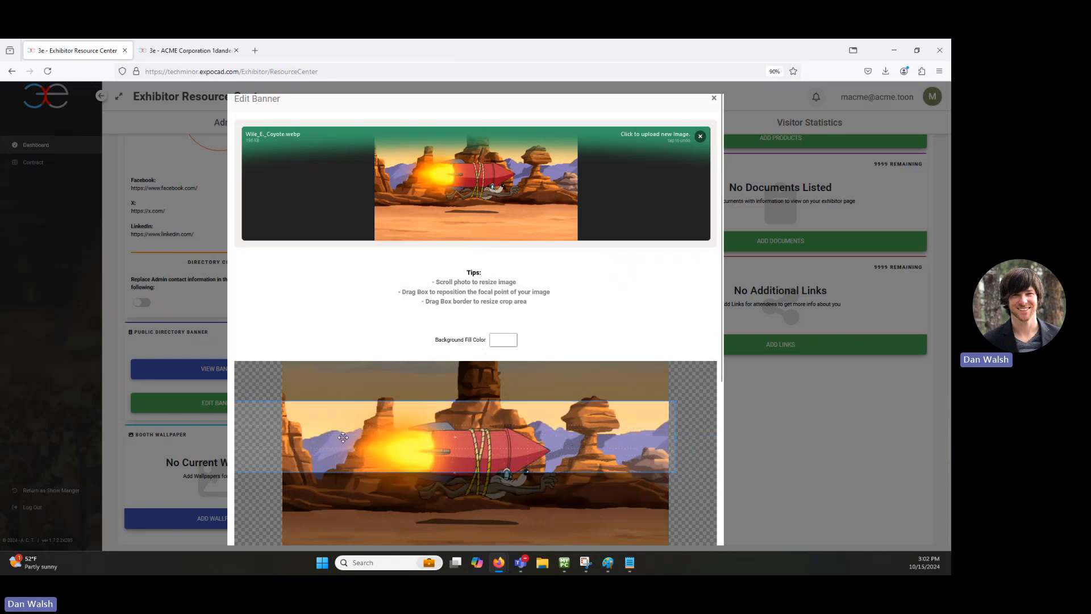
{"action": "left_click_drag", "start_coordinate": [354, 442], "coordinate": [390, 442]}
{"action": "scroll", "coordinate": [509, 500], "scroll_direction": "down", "scroll_amount": 2}
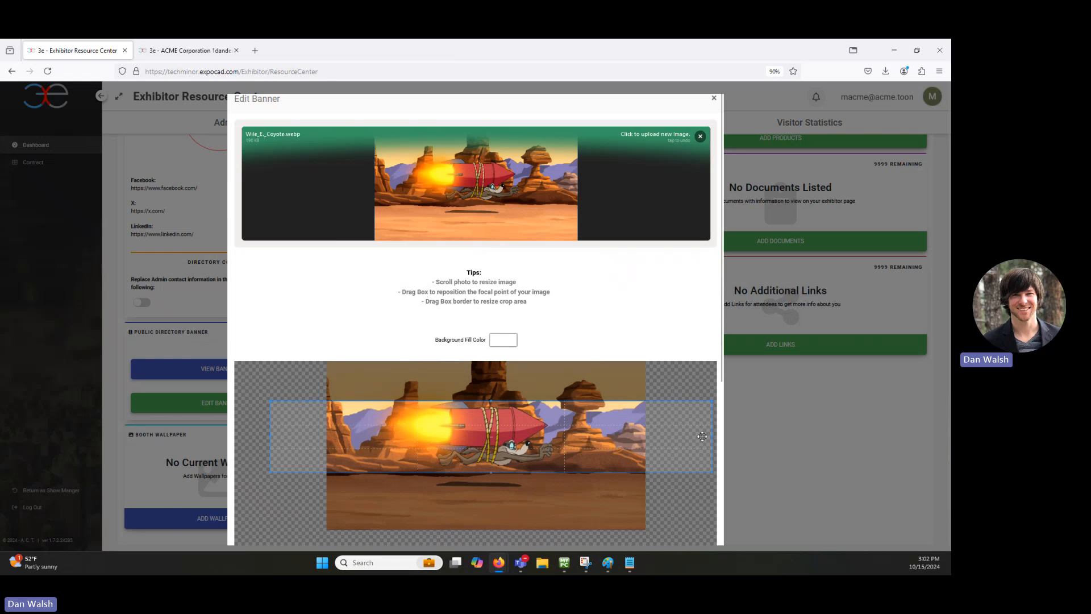
{"action": "scroll", "coordinate": [492, 466], "scroll_direction": "up", "scroll_amount": 4}
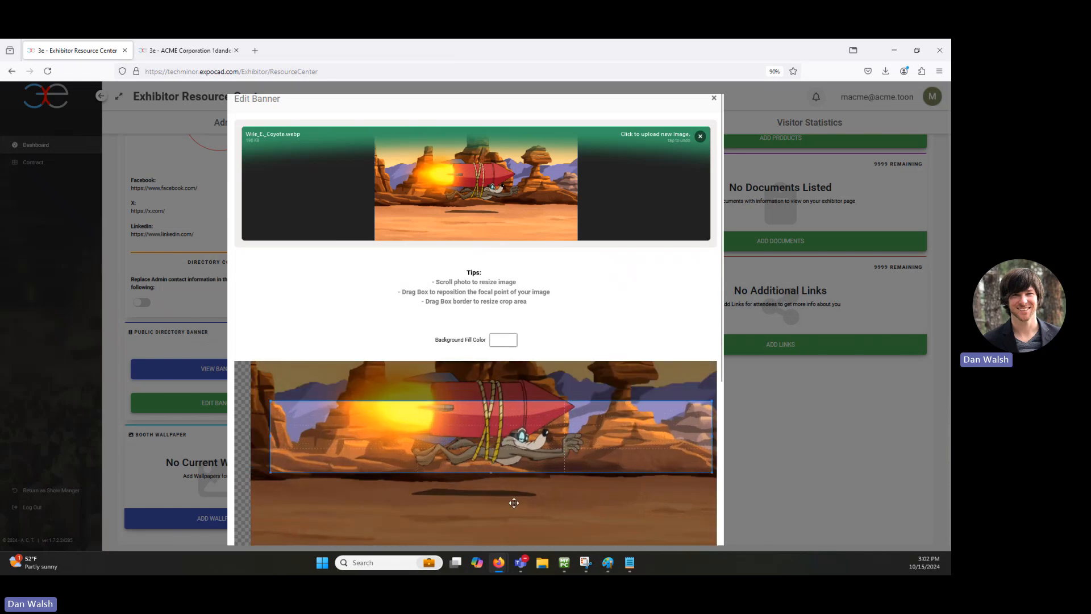
{"action": "left_click_drag", "start_coordinate": [513, 503], "coordinate": [530, 518]}
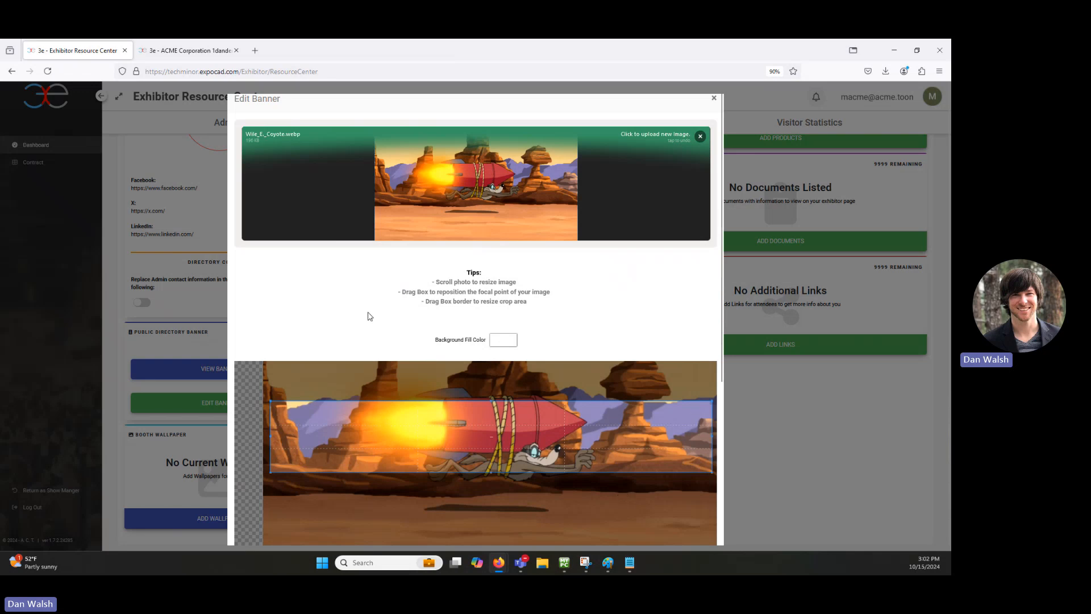
{"action": "scroll", "coordinate": [367, 309], "scroll_direction": "down", "scroll_amount": 3}
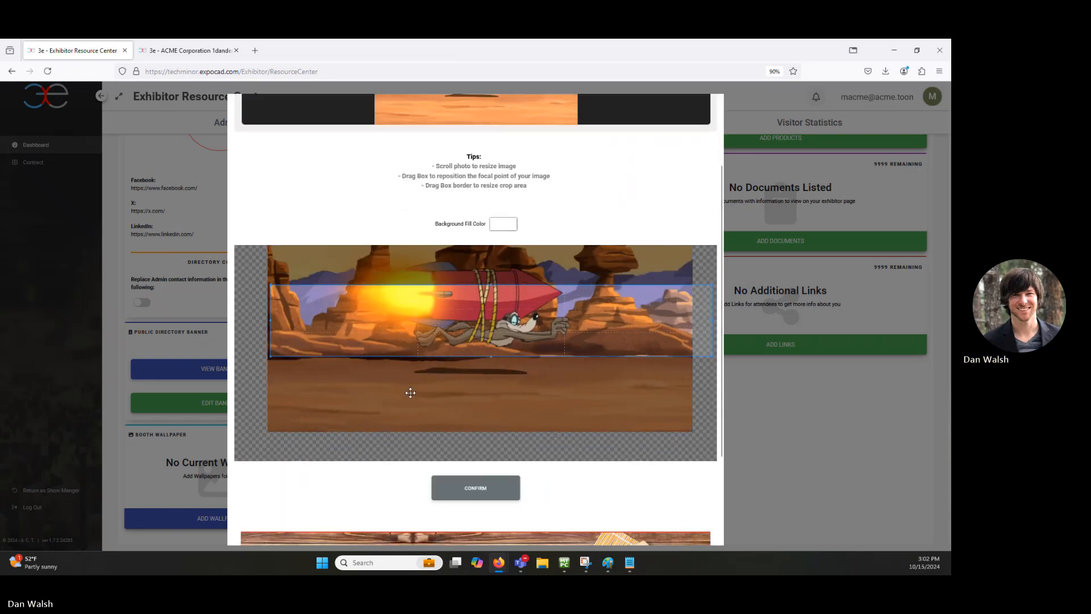
{"action": "left_click", "coordinate": [463, 493]}
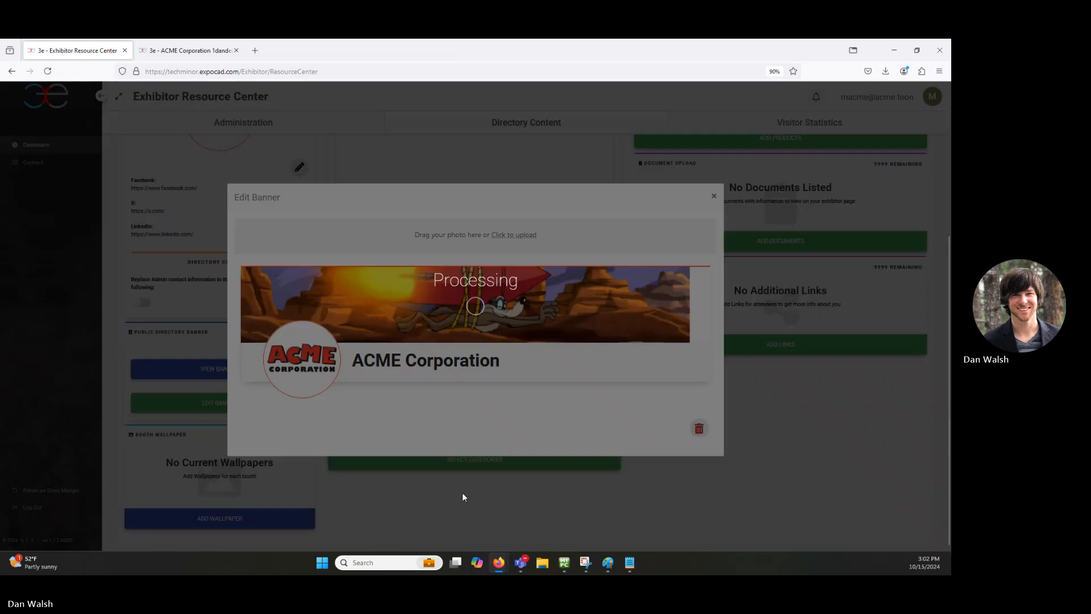
Step: Close the banner editor and reload ACME's public page to see the new banner
{"action": "left_click", "coordinate": [530, 358]}
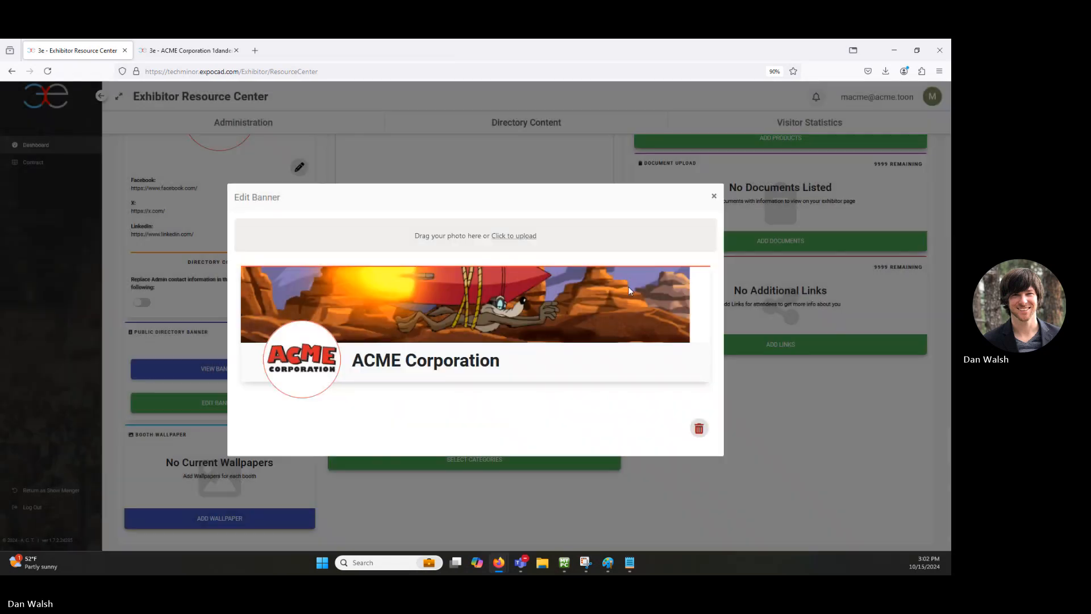
{"action": "left_click", "coordinate": [713, 196]}
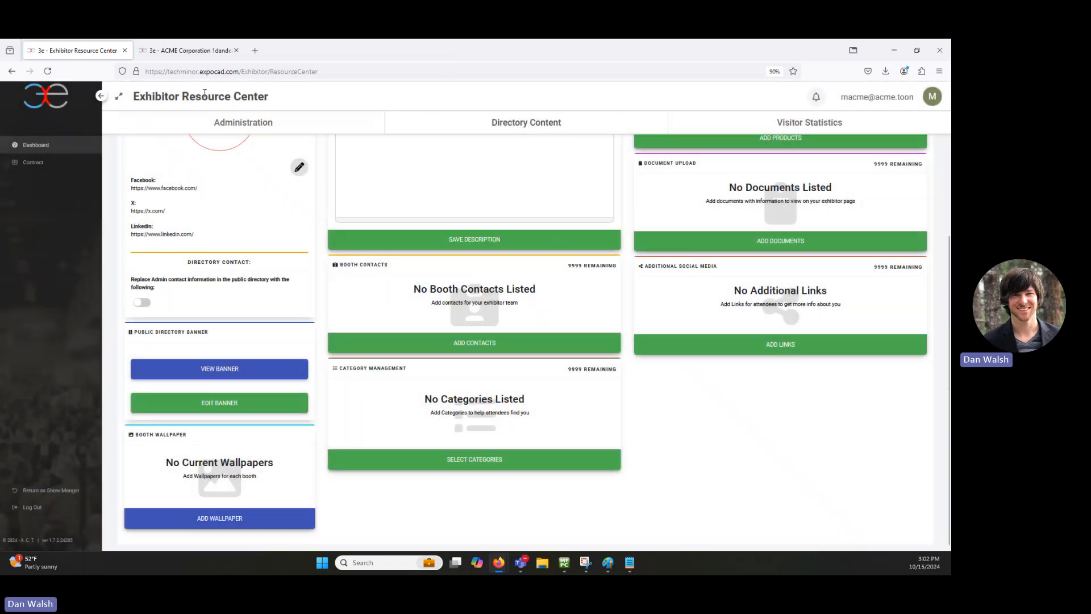
{"action": "left_click", "coordinate": [190, 50]}
{"action": "left_click", "coordinate": [50, 72]}
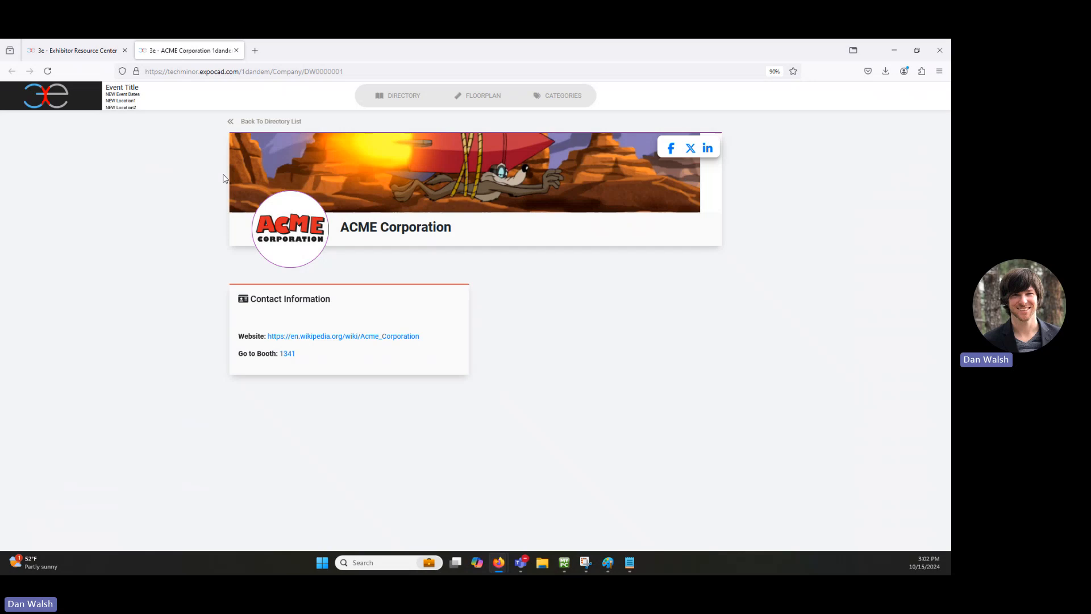
Step: Open booth 1341 from Administration on the event floorplan in a new tab
{"action": "left_click", "coordinate": [60, 50]}
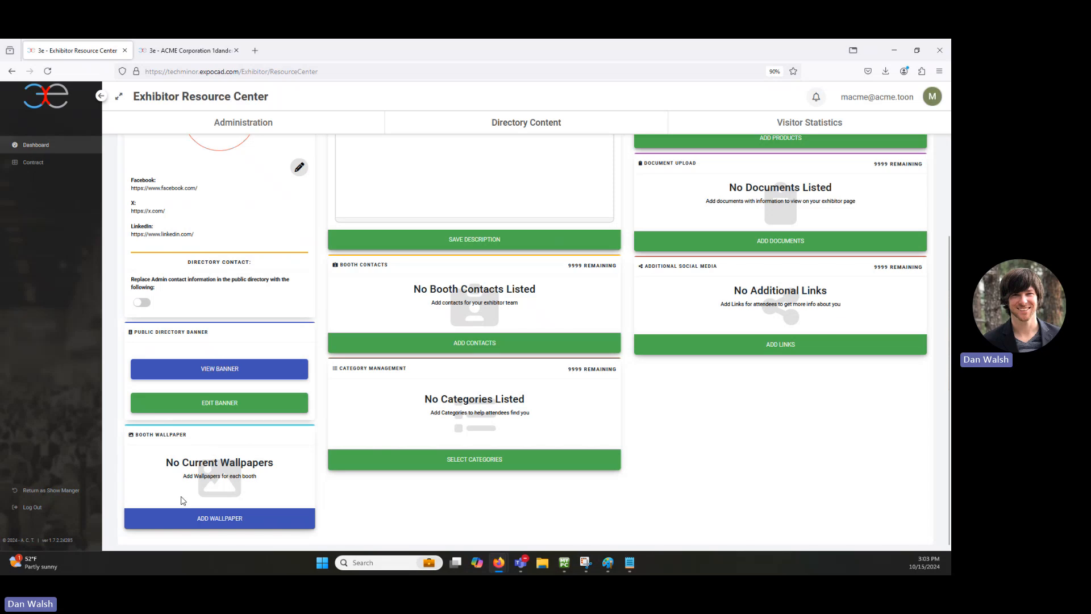
{"action": "scroll", "coordinate": [244, 409], "scroll_direction": "up", "scroll_amount": 5}
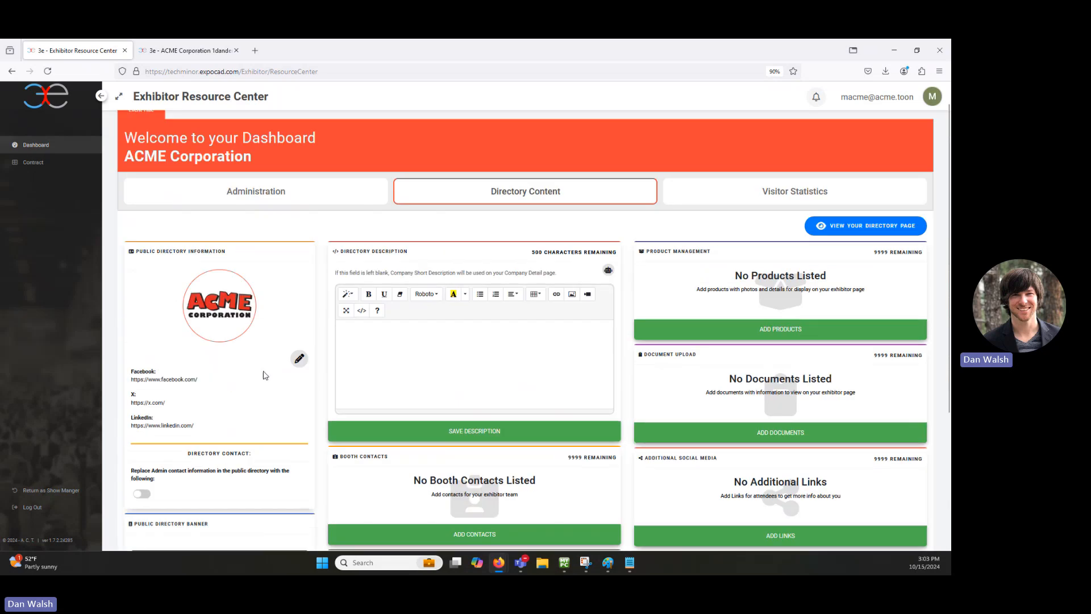
{"action": "left_click", "coordinate": [260, 221]}
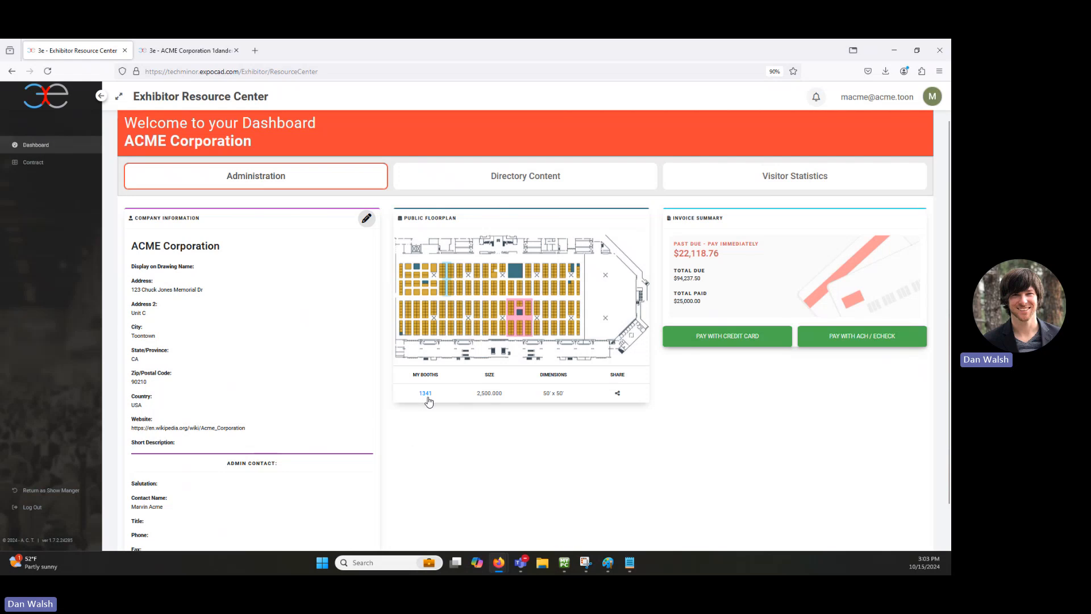
{"action": "right_click", "coordinate": [425, 393]}
{"action": "left_click", "coordinate": [461, 207]}
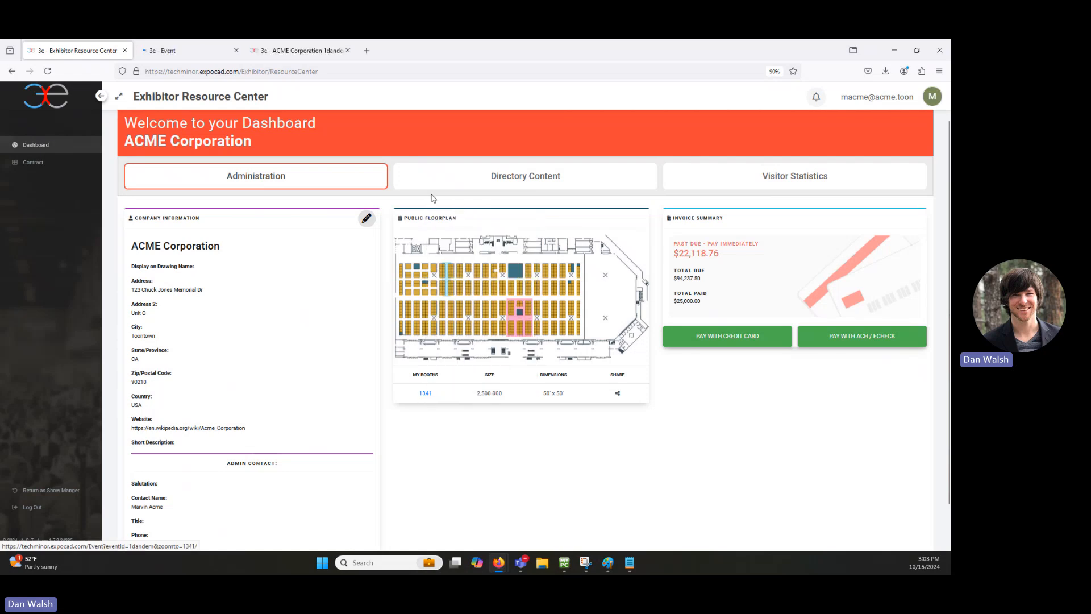
{"action": "left_click", "coordinate": [191, 54]}
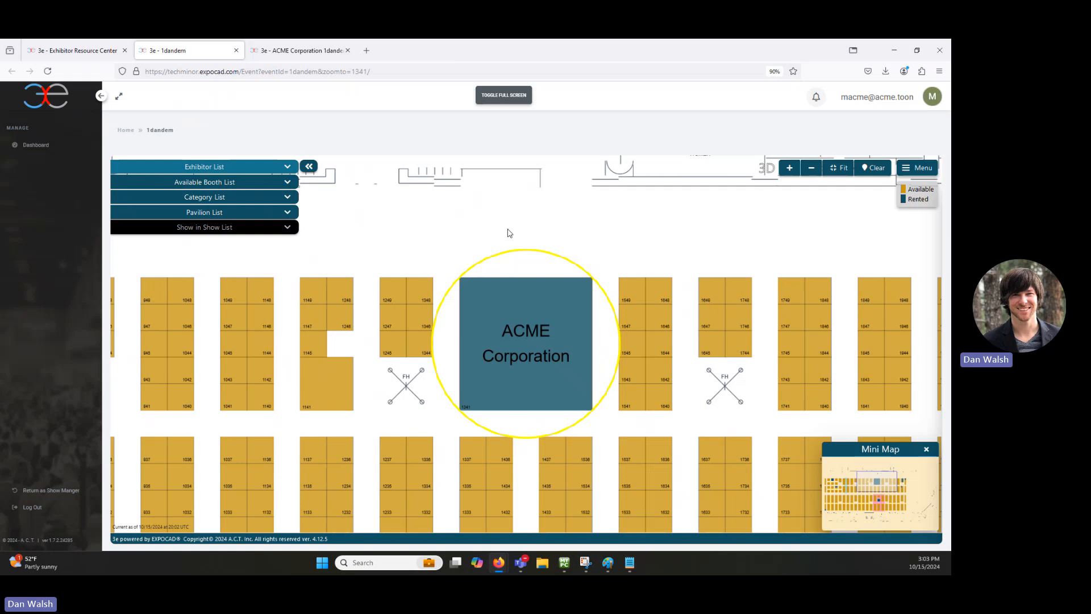
Step: Return to the exhibitor dashboard's Directory Content panels
{"action": "left_click", "coordinate": [301, 51]}
{"action": "left_click", "coordinate": [77, 51]}
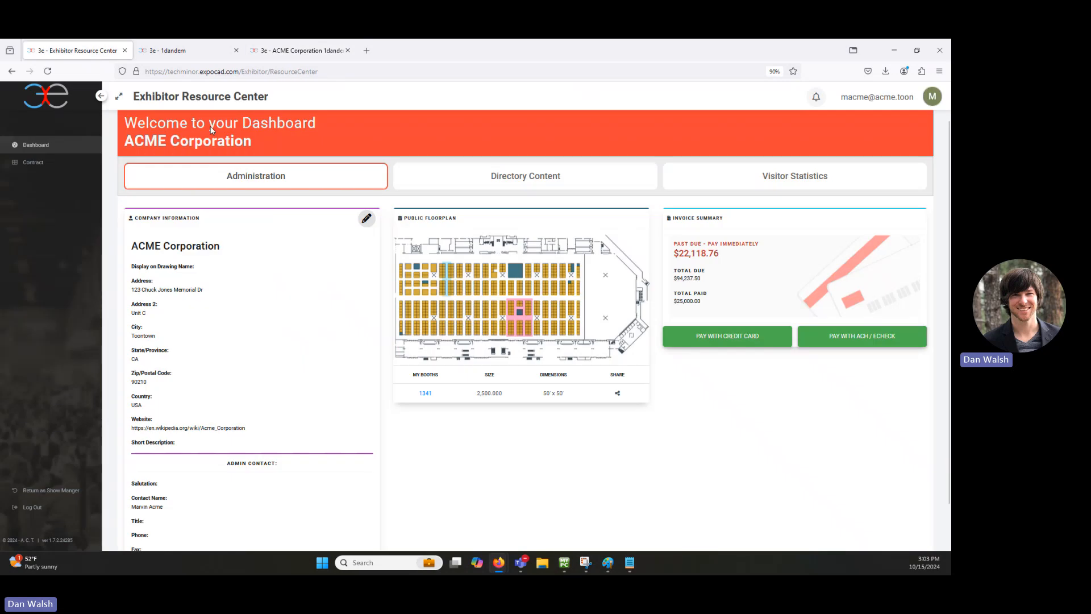
{"action": "left_click", "coordinate": [471, 180]}
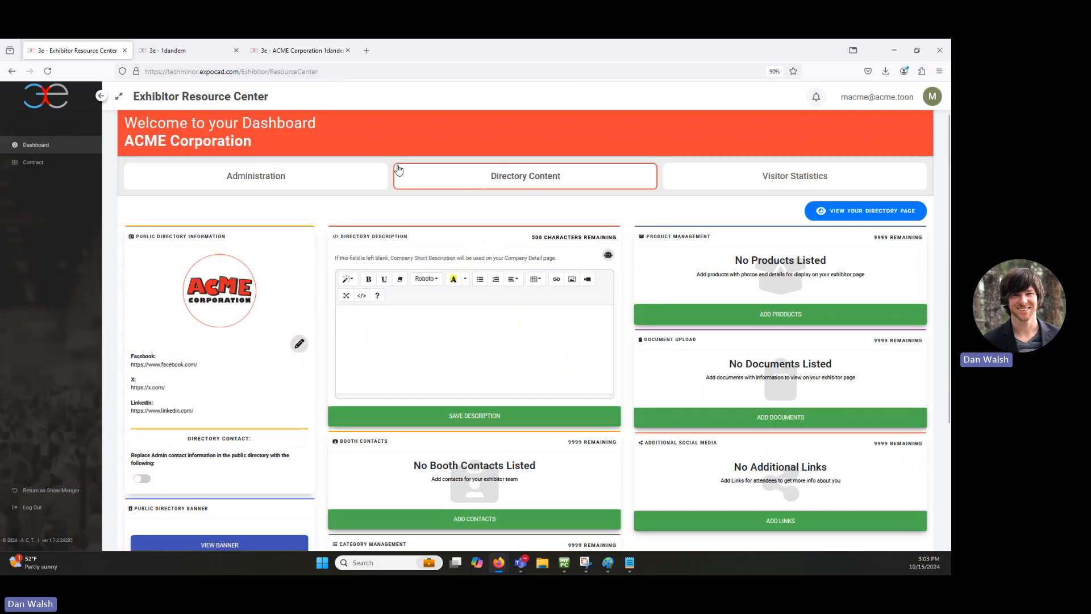
Step: Start a booth wallpaper for booth 1341 and open the image file picker
{"action": "scroll", "coordinate": [236, 381], "scroll_direction": "down", "scroll_amount": 3}
{"action": "left_click", "coordinate": [209, 518]}
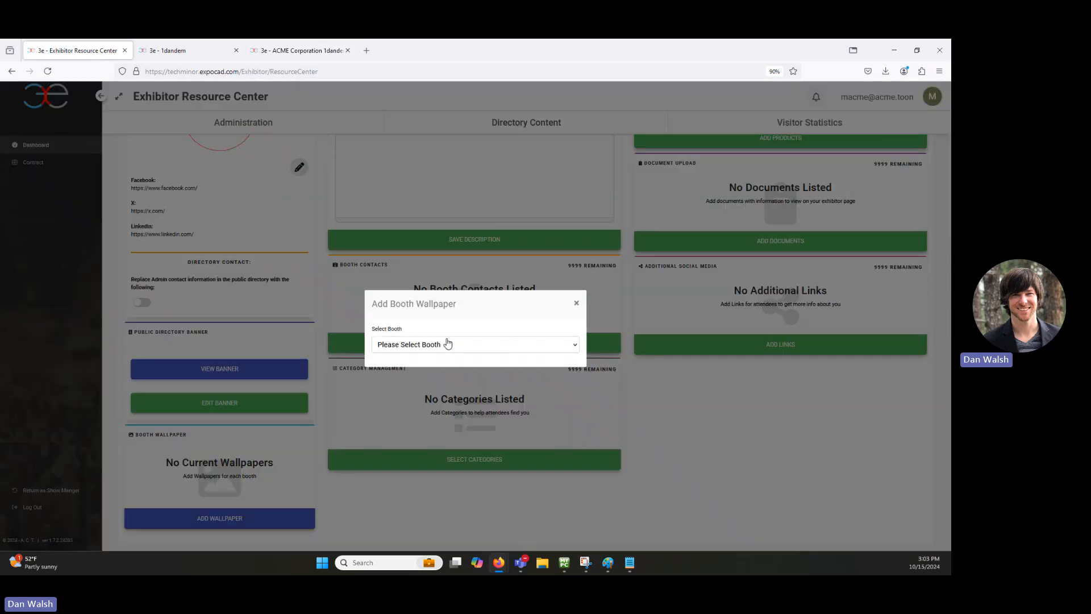
{"action": "left_click", "coordinate": [448, 343]}
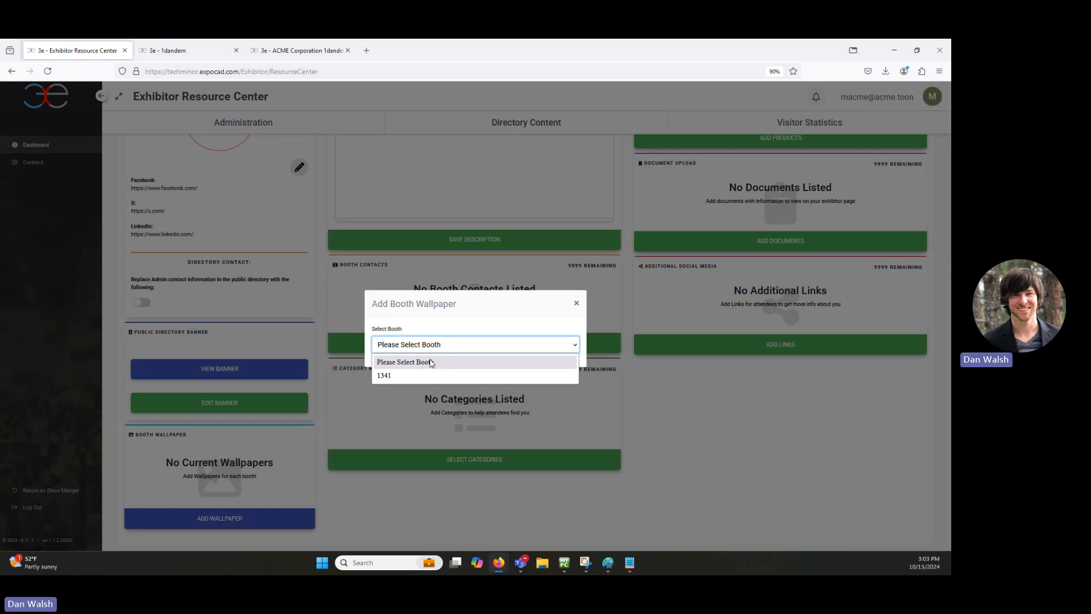
{"action": "left_click", "coordinate": [391, 376]}
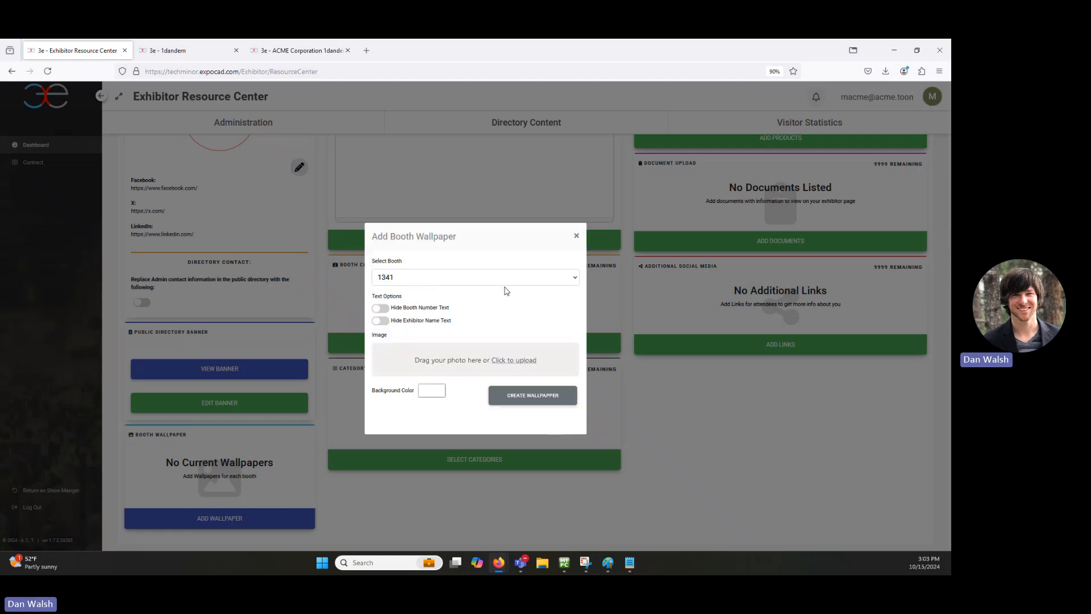
{"action": "left_click", "coordinate": [520, 361]}
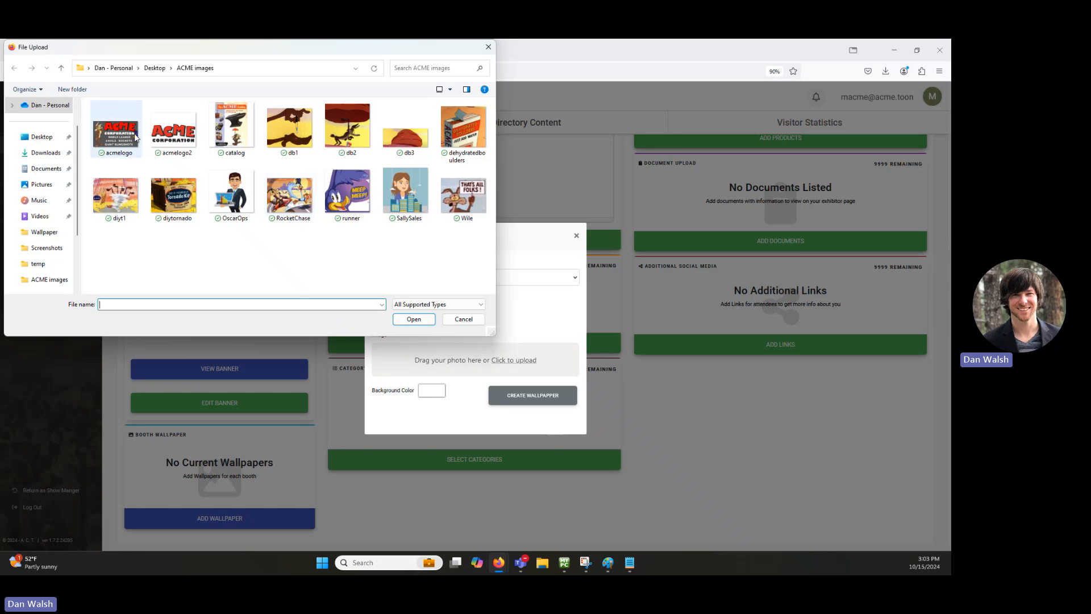
Step: Load acmelogo.png as booth 1341's wallpaper and position it within the crop area
{"action": "double_click", "coordinate": [119, 132]}
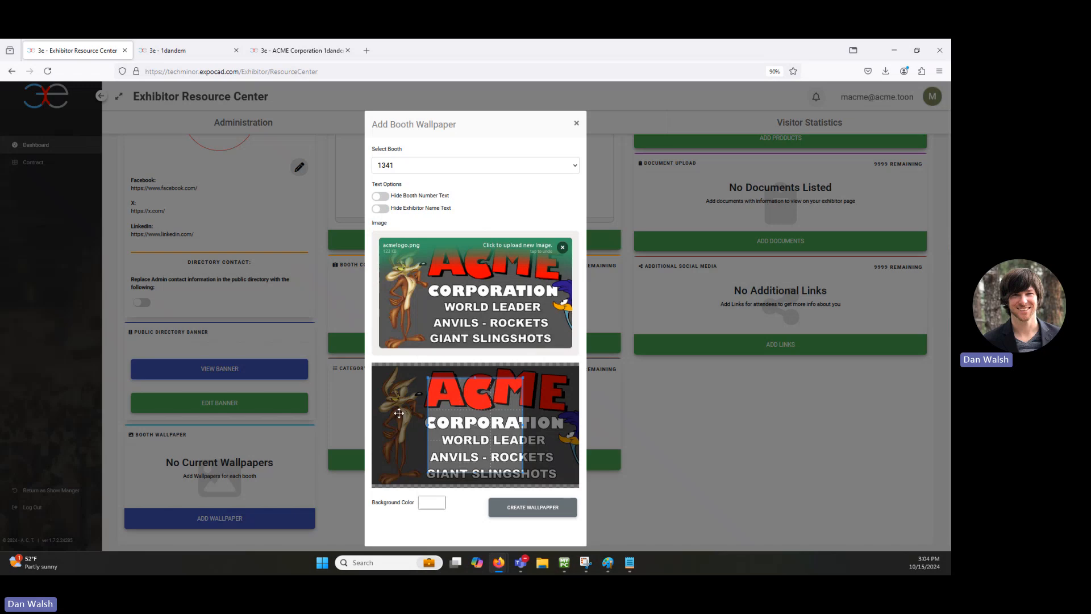
{"action": "scroll", "coordinate": [397, 412], "scroll_direction": "down", "scroll_amount": 5}
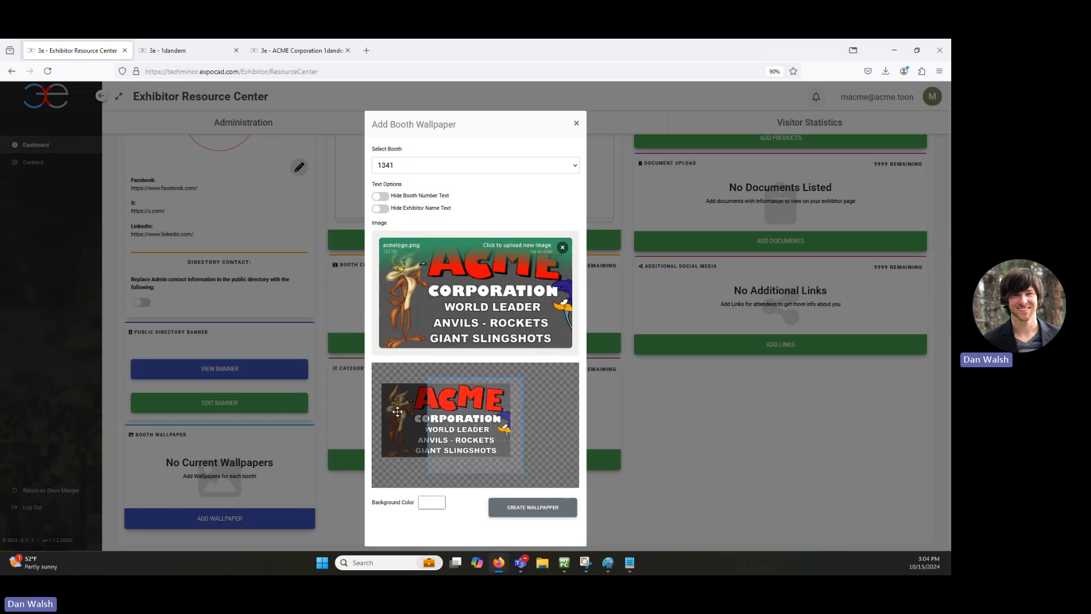
{"action": "scroll", "coordinate": [398, 411], "scroll_direction": "up", "scroll_amount": 3}
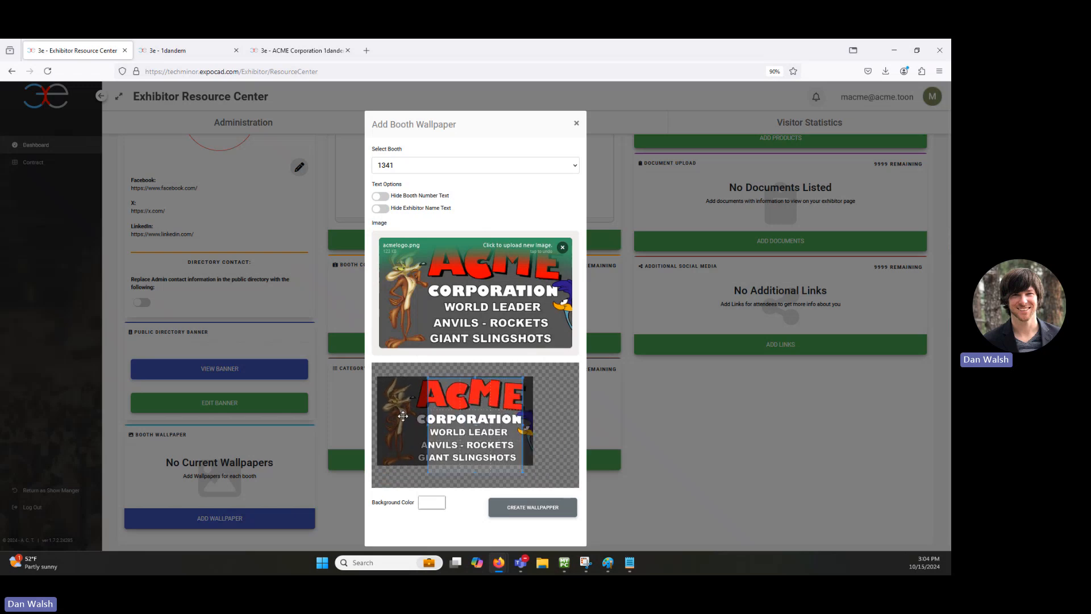
{"action": "scroll", "coordinate": [413, 425], "scroll_direction": "up", "scroll_amount": 1}
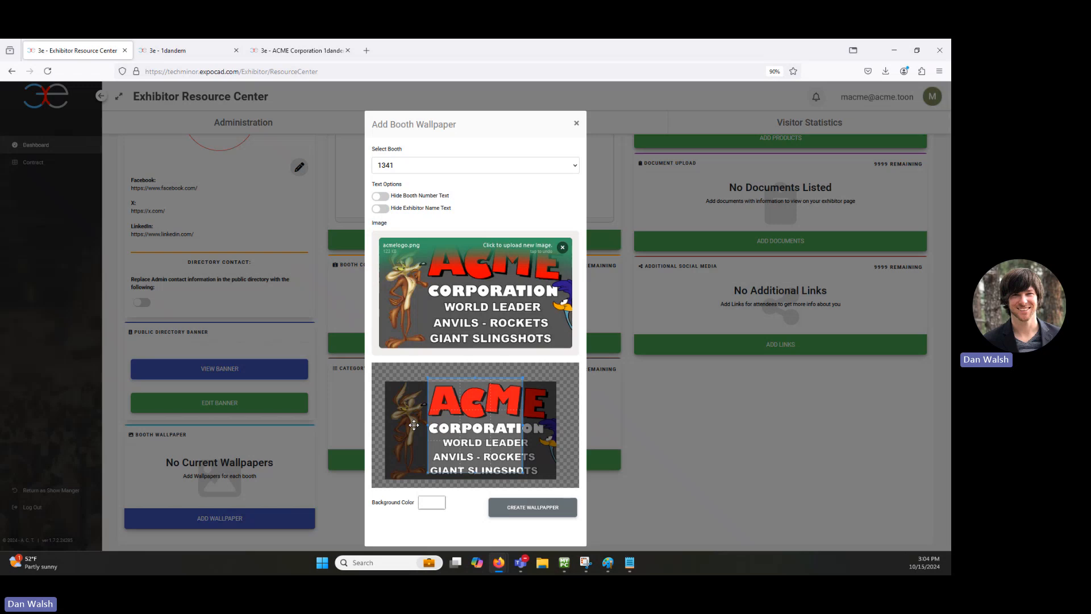
{"action": "scroll", "coordinate": [413, 425], "scroll_direction": "up", "scroll_amount": 1}
{"action": "mouse_move", "coordinate": [414, 425]}
{"action": "left_mouse_down"}
{"action": "mouse_move", "coordinate": [382, 417]}
{"action": "mouse_move", "coordinate": [400, 420]}
{"action": "left_mouse_up"}
{"action": "scroll", "coordinate": [387, 420], "scroll_direction": "down", "scroll_amount": 1}
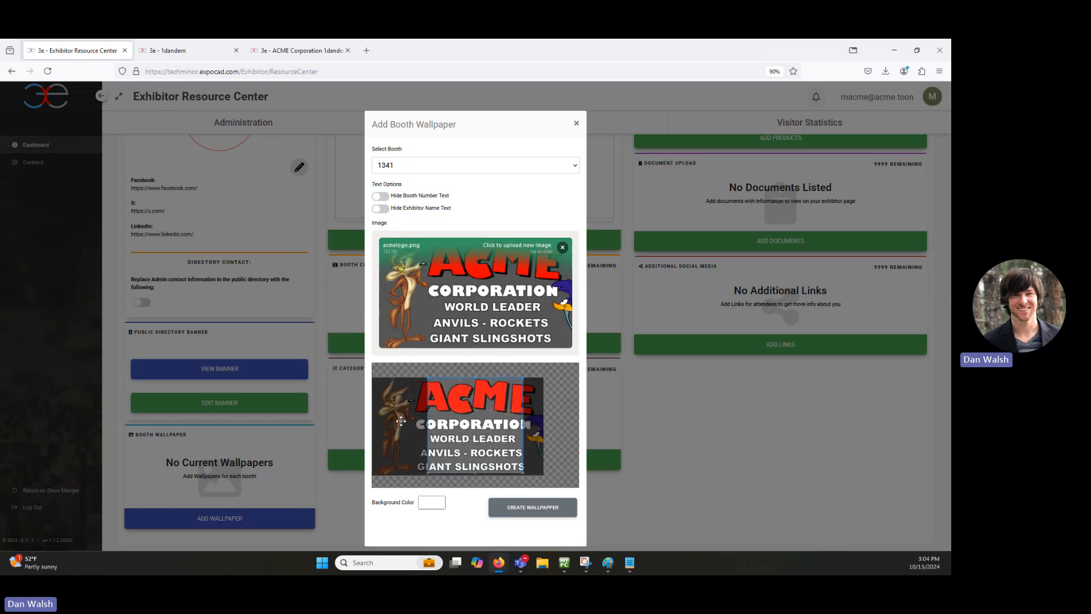
{"action": "scroll", "coordinate": [400, 420], "scroll_direction": "down", "scroll_amount": 1}
{"action": "scroll", "coordinate": [395, 422], "scroll_direction": "down", "scroll_amount": 1}
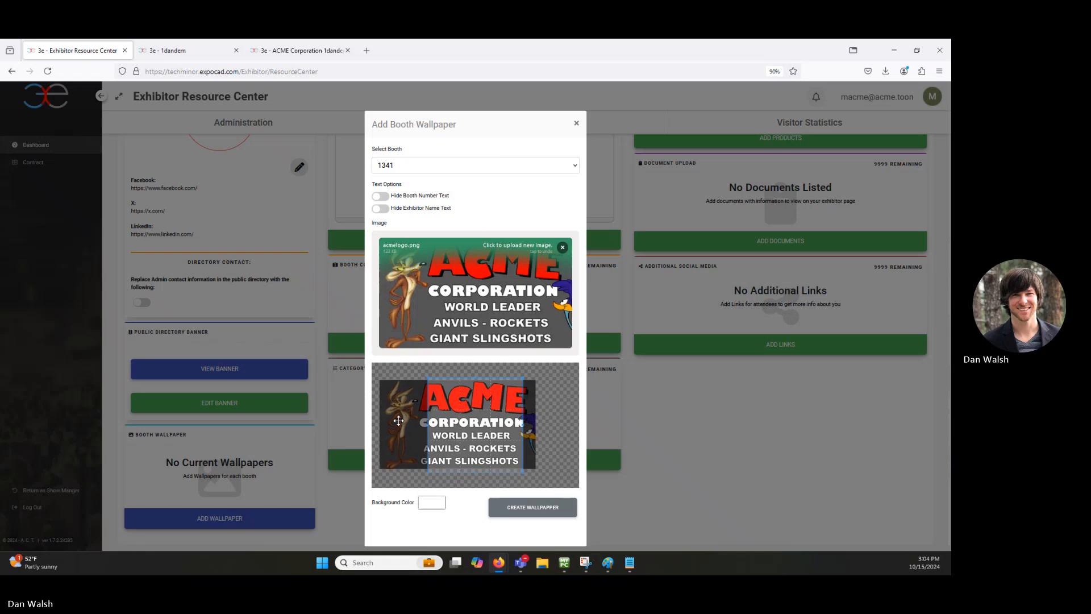
{"action": "left_click_drag", "start_coordinate": [395, 422], "coordinate": [408, 419]}
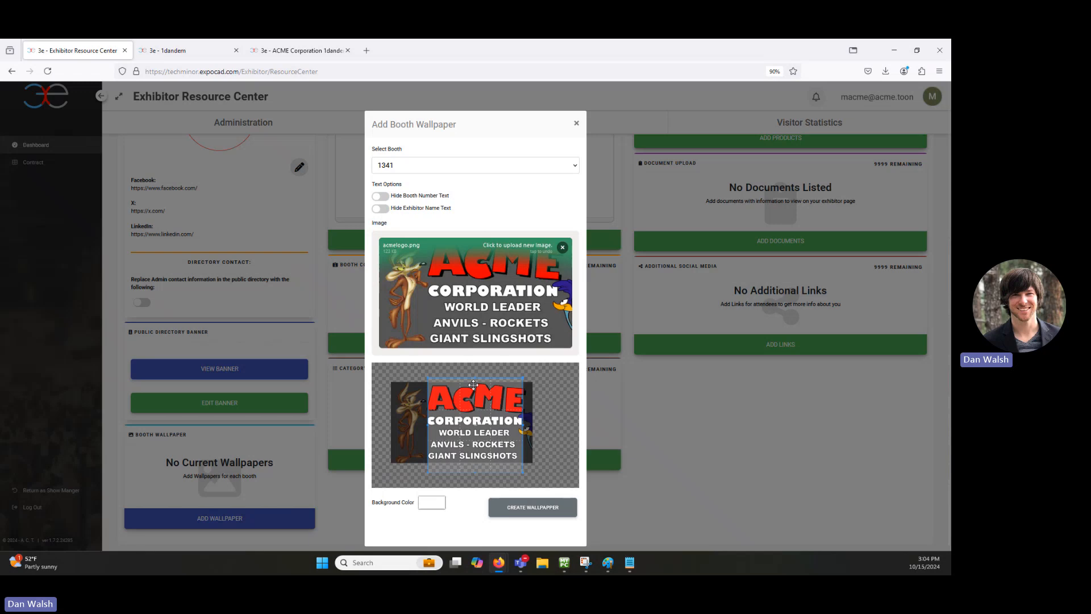
{"action": "left_click", "coordinate": [432, 502]}
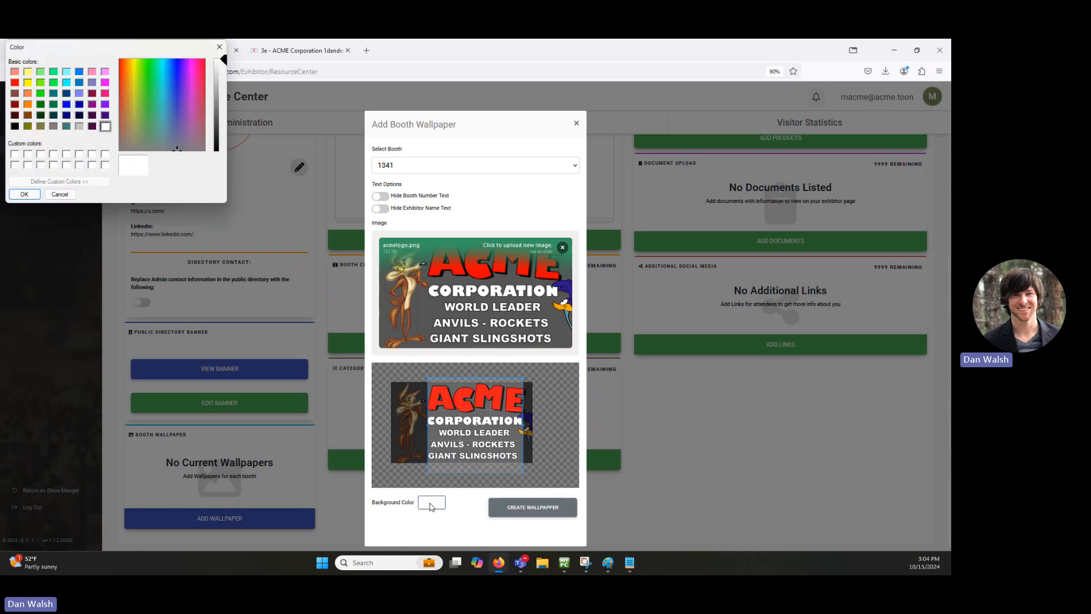
Step: Set the wallpaper background to light grey and check booth 1341 on the floor plan
{"action": "left_click", "coordinate": [82, 126]}
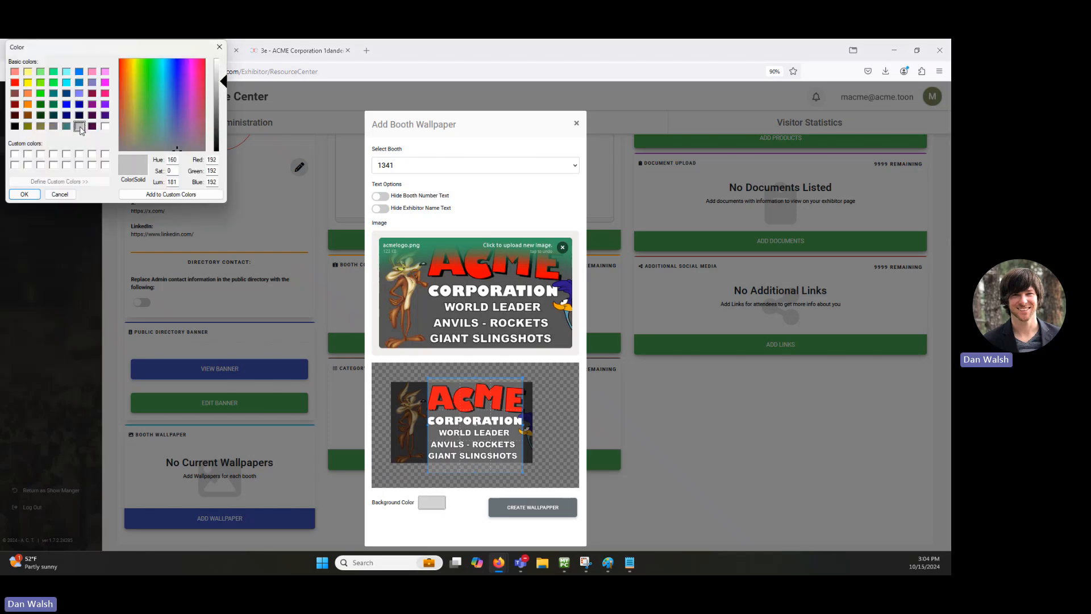
{"action": "left_click", "coordinate": [25, 194]}
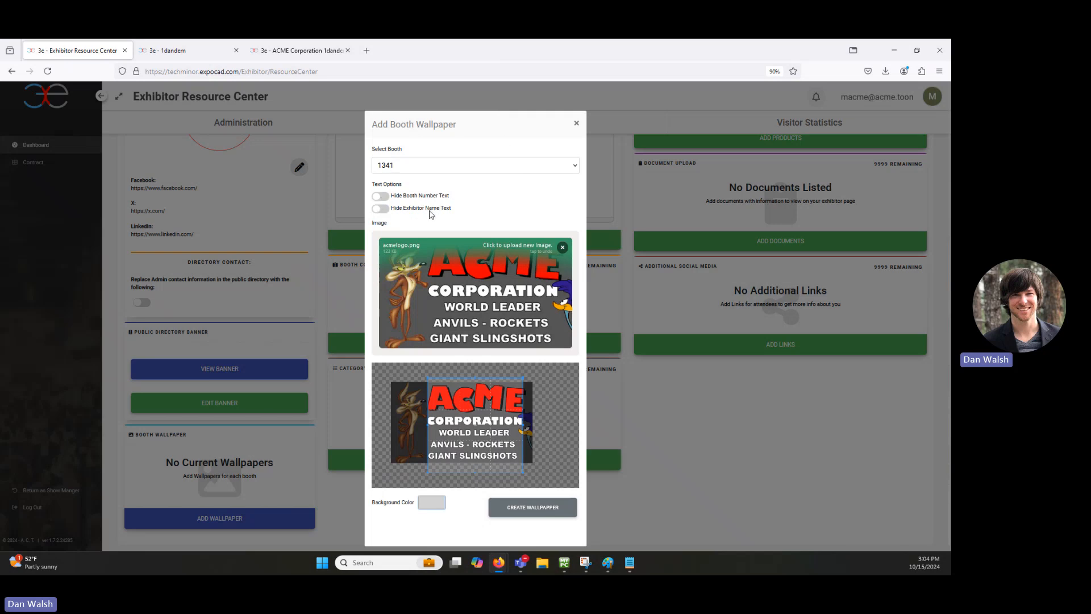
{"action": "left_click", "coordinate": [190, 51]}
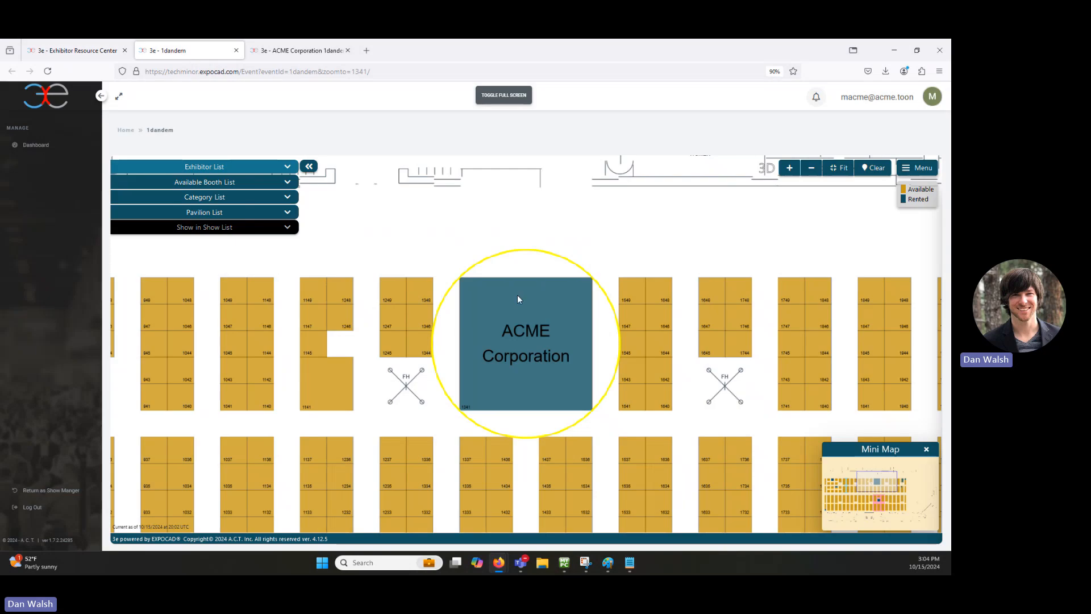
{"action": "mouse_move", "coordinate": [513, 332]}
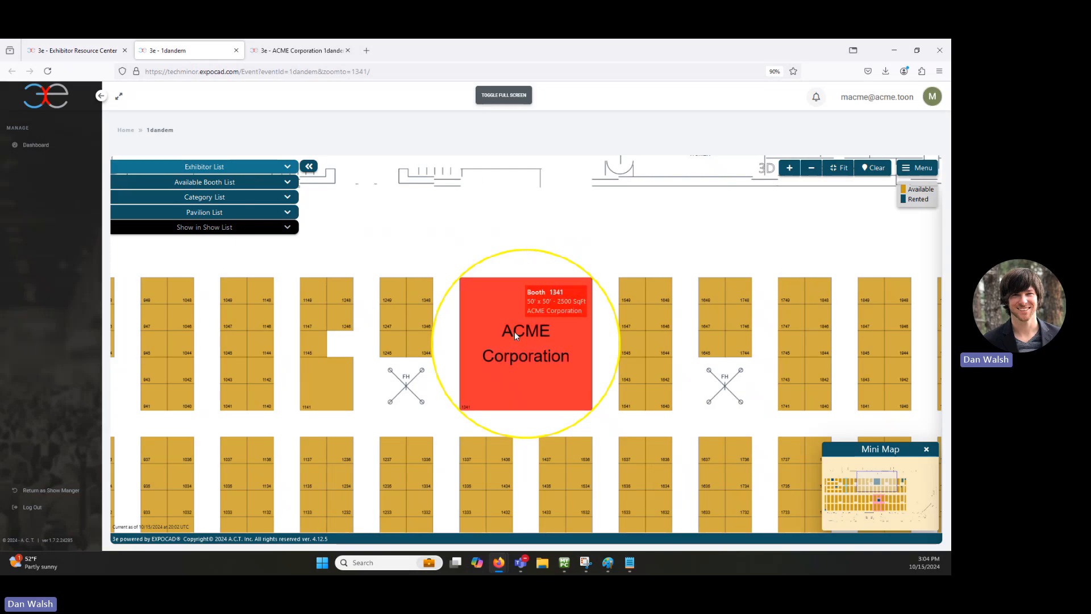
{"action": "scroll", "coordinate": [480, 398], "scroll_direction": "up", "scroll_amount": 3}
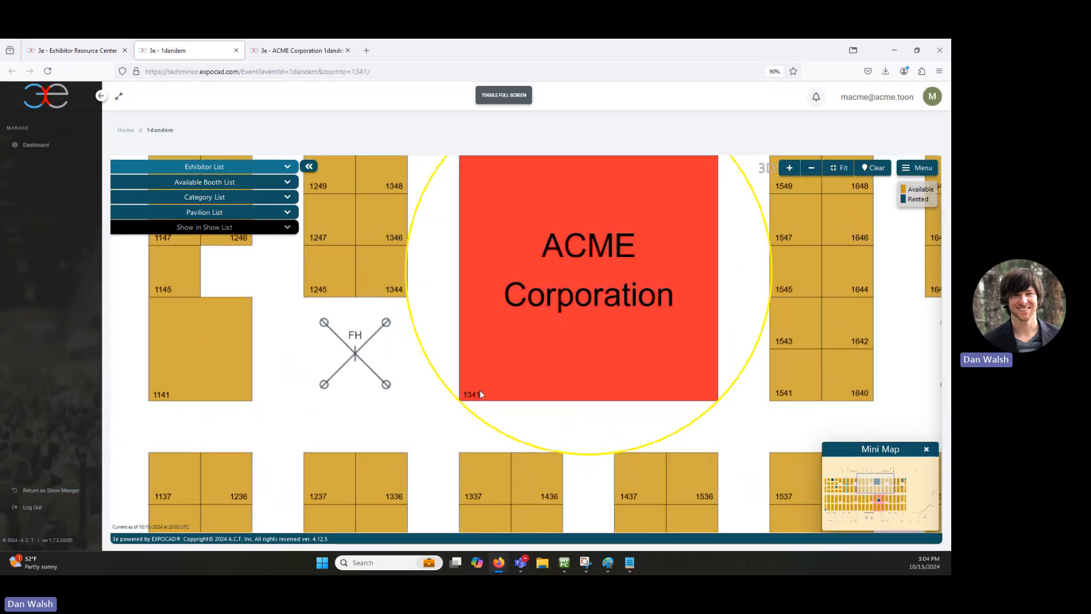
{"action": "scroll", "coordinate": [405, 397], "scroll_direction": "down", "scroll_amount": 3}
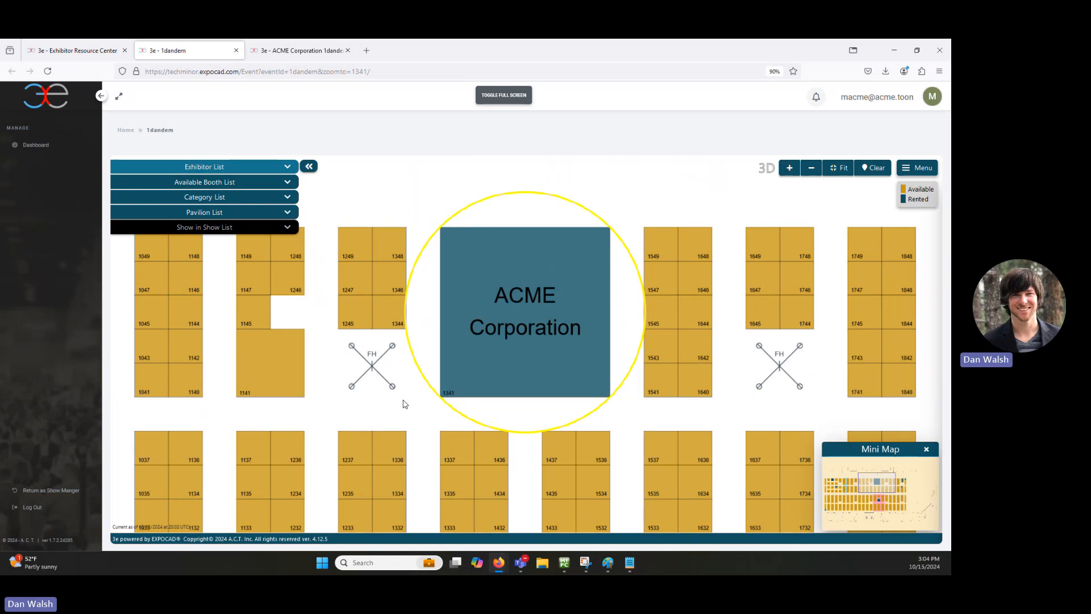
Step: Turn on Hide Exhibitor Name Text for the wallpaper, rechecking the floor plan and ACME page
{"action": "left_click", "coordinate": [301, 51]}
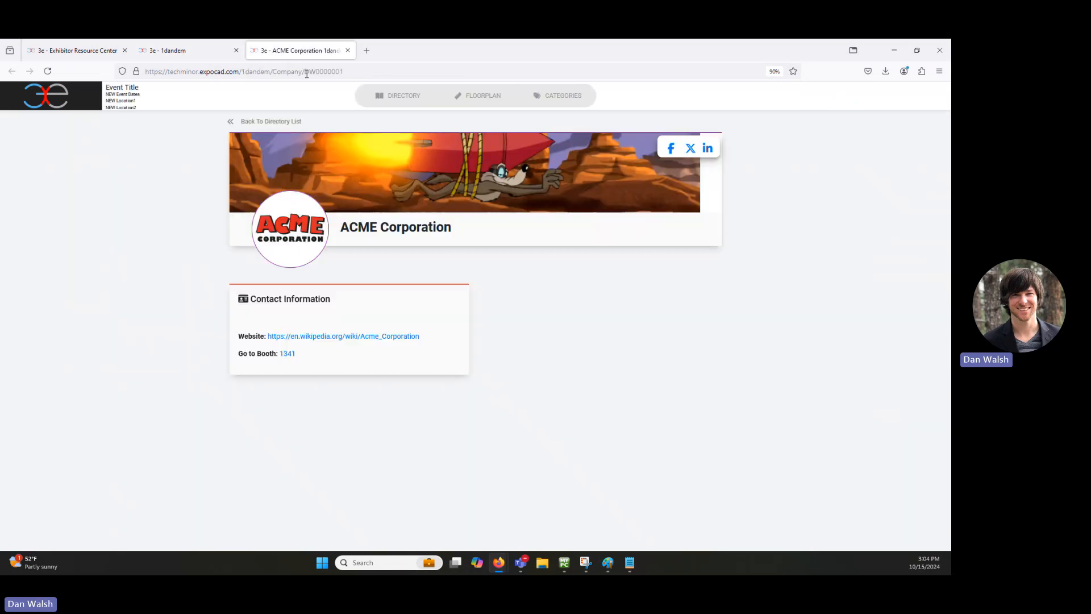
{"action": "left_click", "coordinate": [81, 50]}
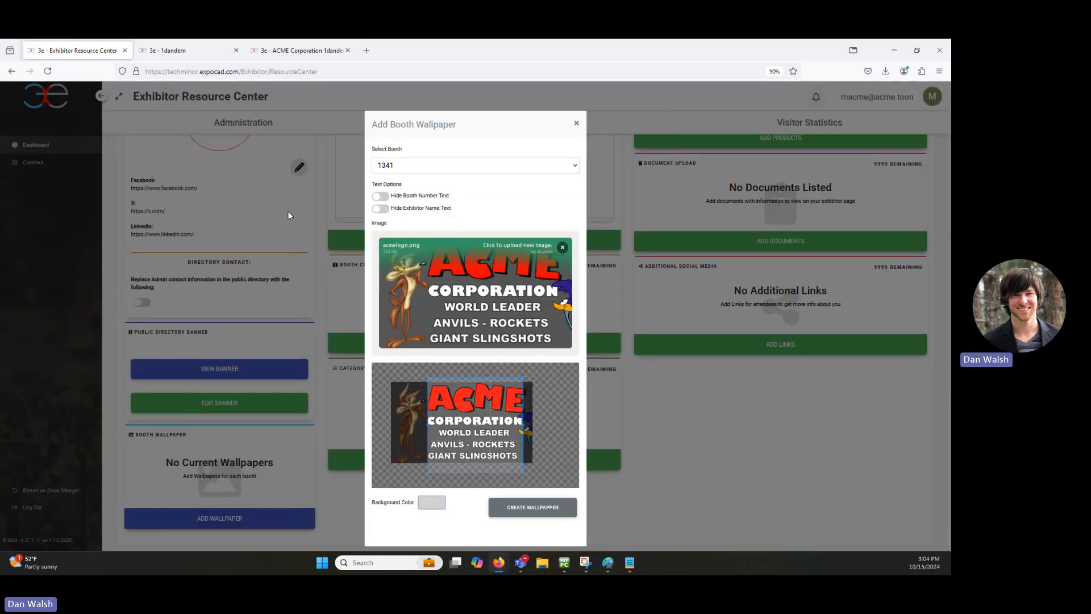
{"action": "left_click", "coordinate": [382, 210]}
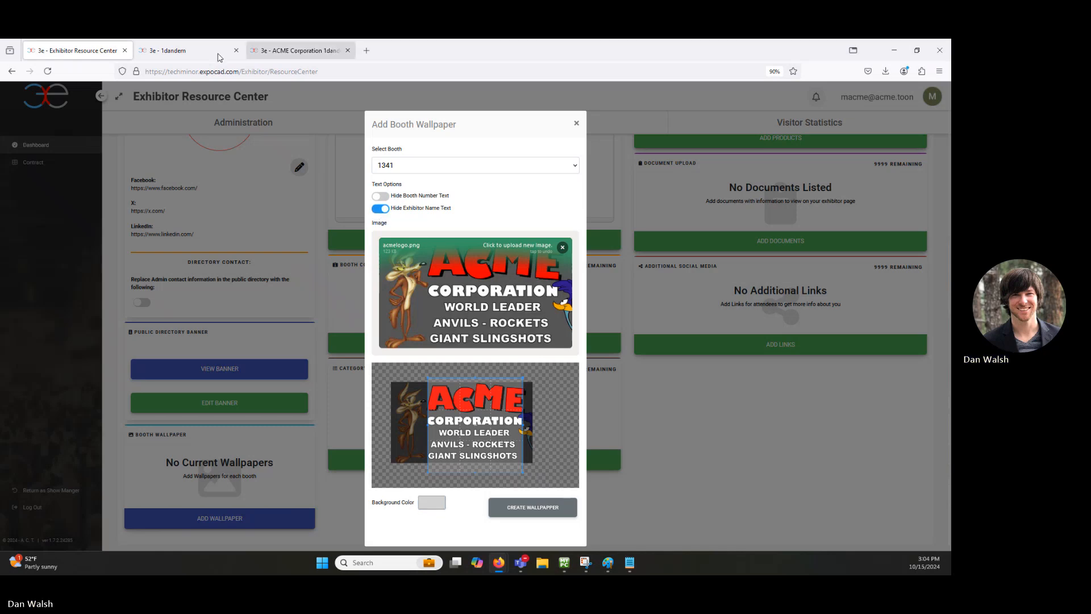
{"action": "left_click", "coordinate": [170, 50]}
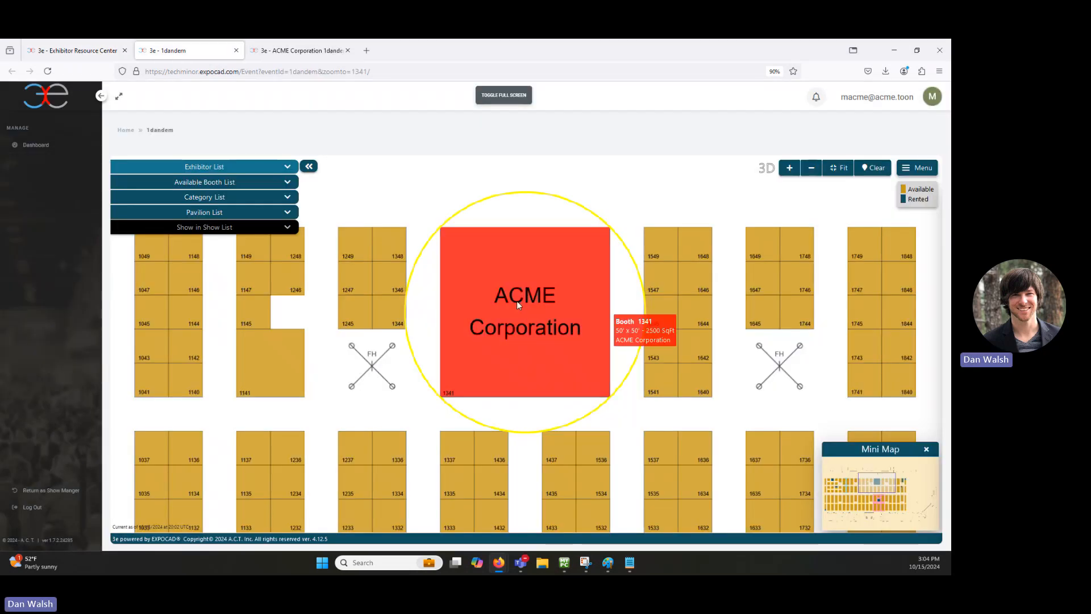
{"action": "left_click", "coordinate": [284, 51]}
{"action": "left_click", "coordinate": [80, 50]}
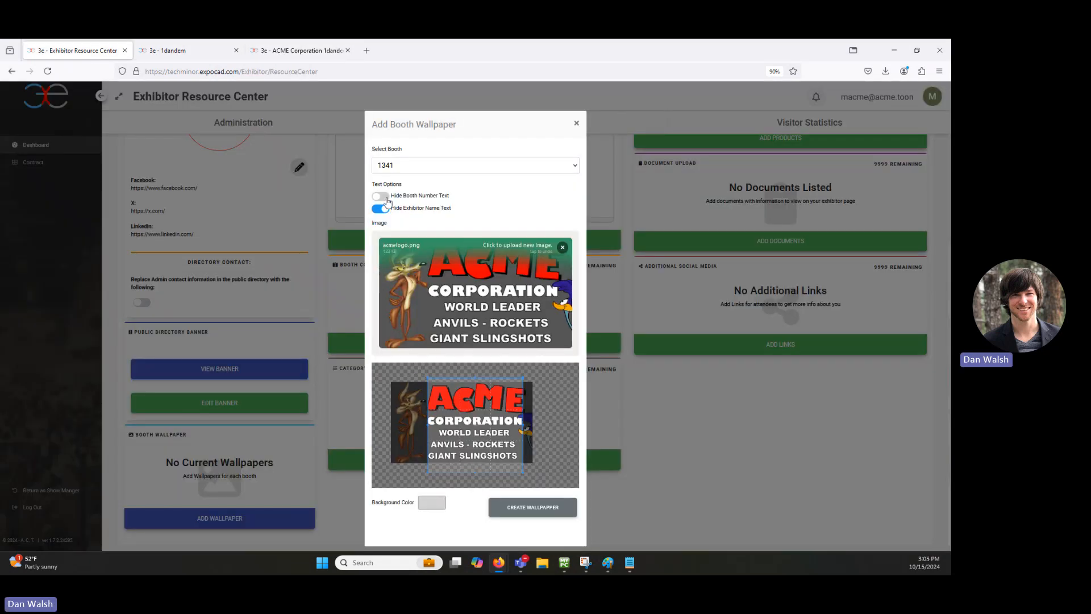
Step: Create the ACME logo wallpaper for booth 1341 and confirm it on the reloaded floor plan
{"action": "left_click", "coordinate": [534, 506]}
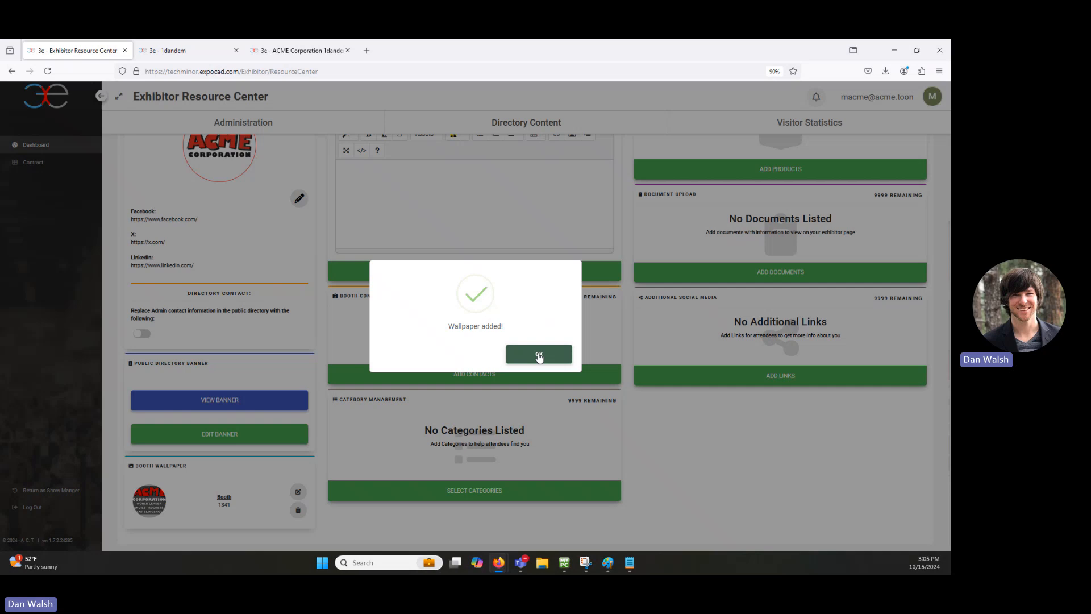
{"action": "left_click", "coordinate": [538, 354]}
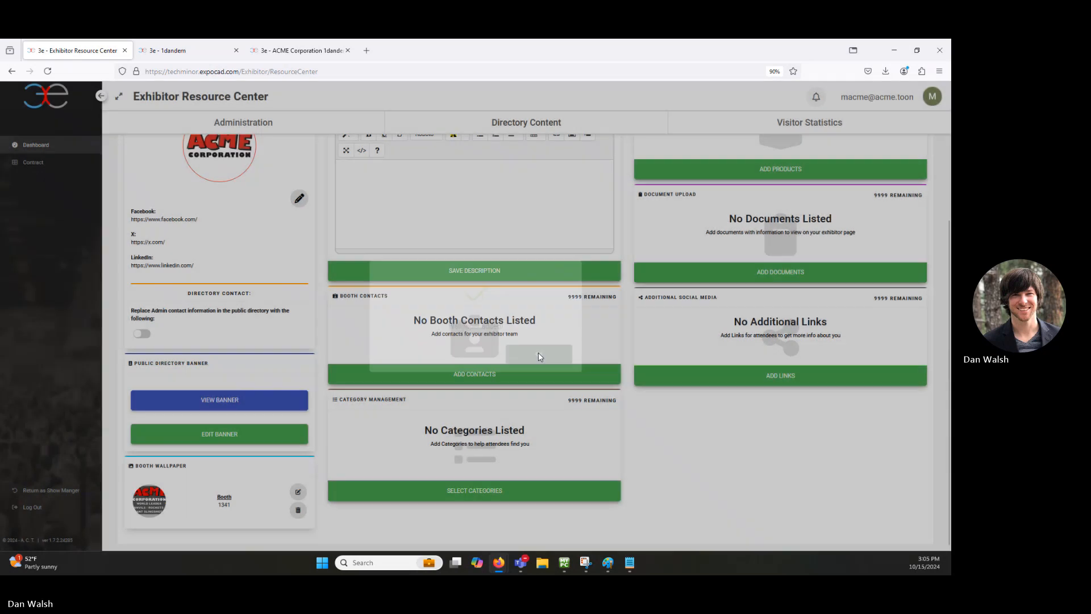
{"action": "left_click", "coordinate": [170, 50]}
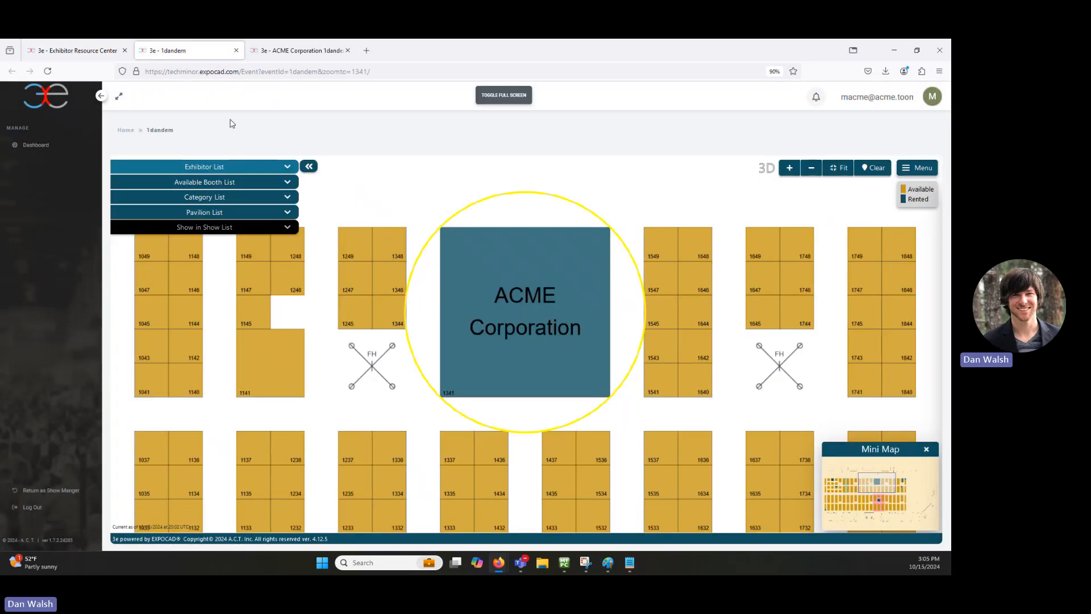
{"action": "left_click", "coordinate": [47, 71]}
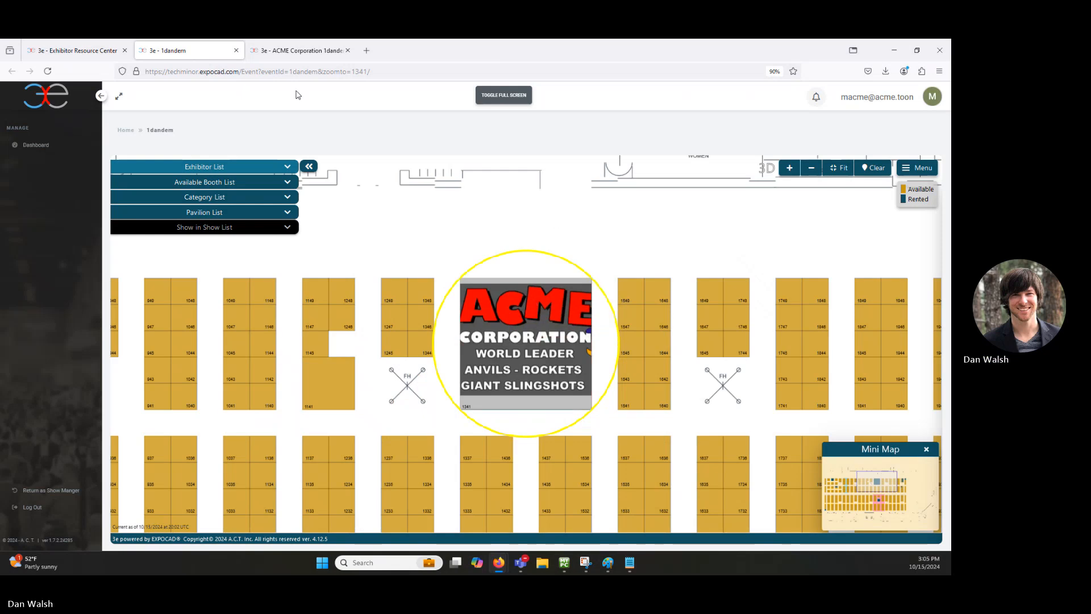
{"action": "left_click", "coordinate": [305, 51]}
{"action": "left_click", "coordinate": [76, 50]}
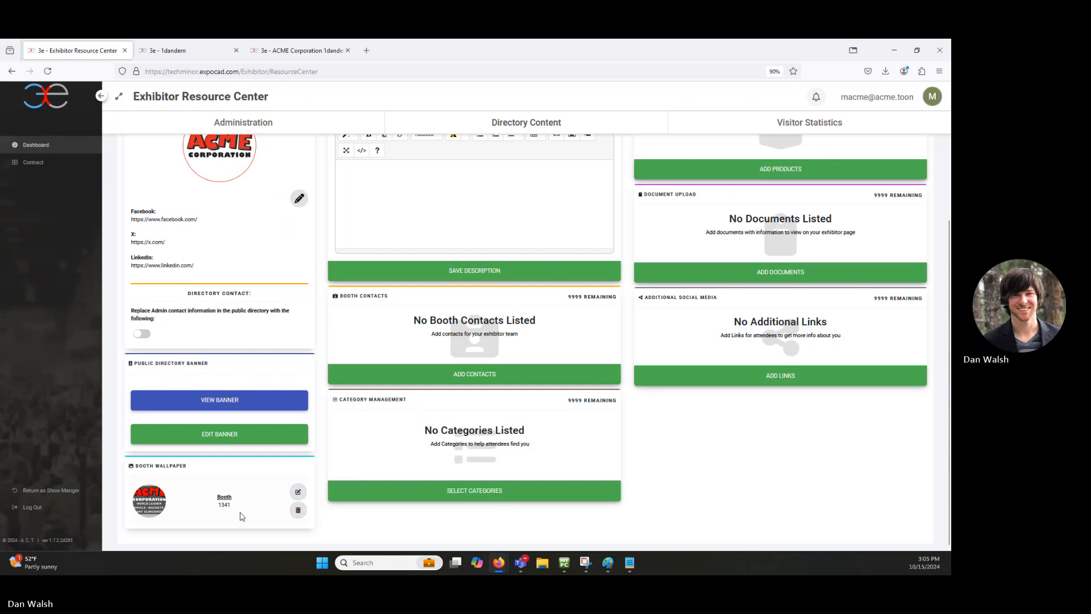
Step: Type 'This can be plain text' in the directory description, with 'BOLD' on a new line
{"action": "scroll", "coordinate": [268, 508], "scroll_direction": "up", "scroll_amount": 3}
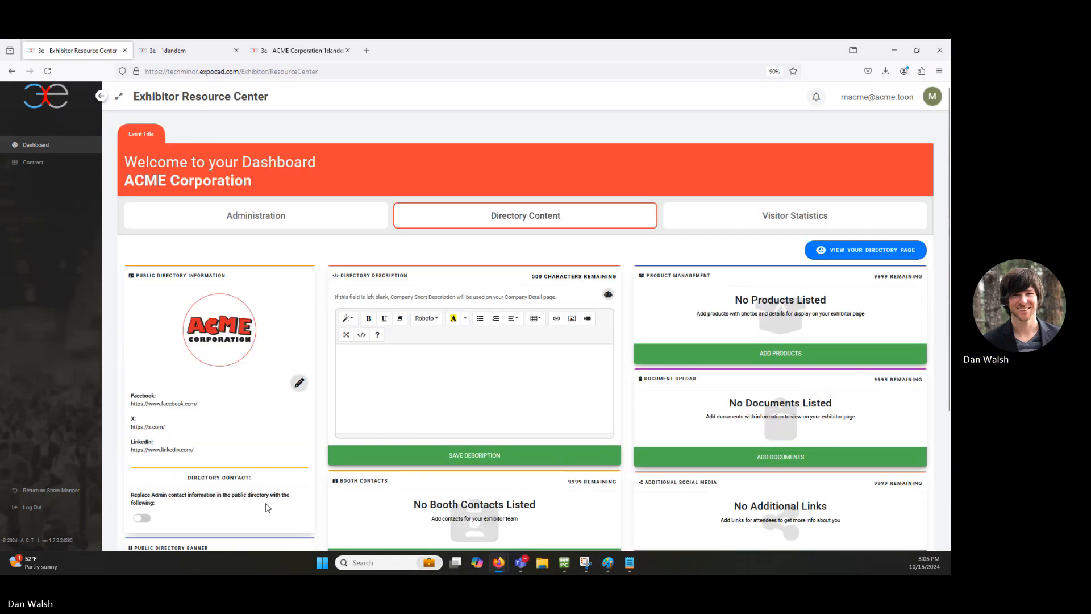
{"action": "left_click", "coordinate": [408, 381]}
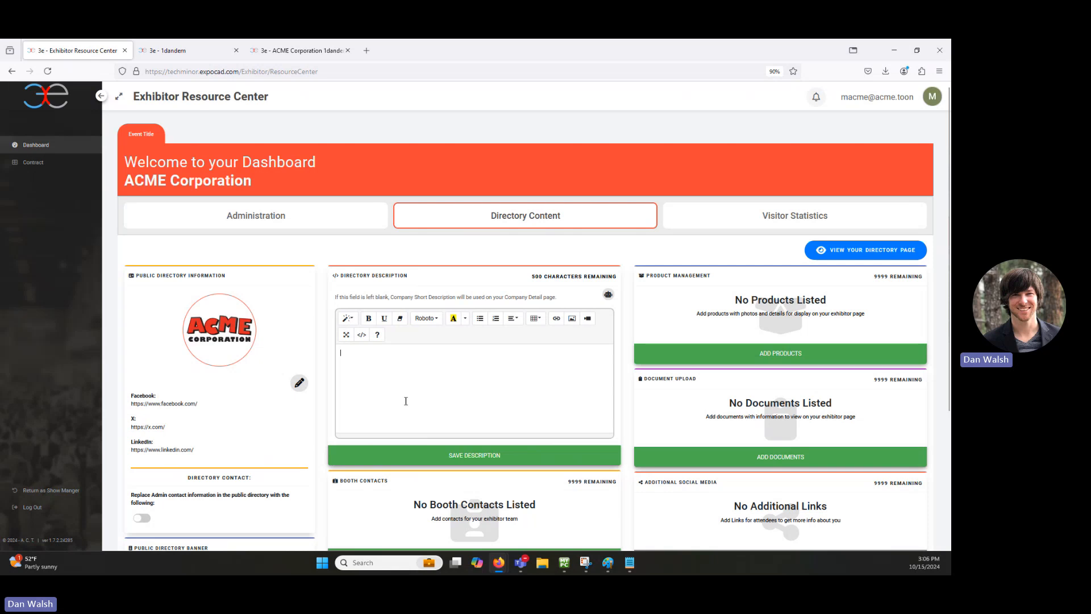
{"action": "type", "text": "This can be plain text"}
{"action": "key", "text": "Return"}
{"action": "type", "text": "BOLD"}
Step: Make the word BOLD bold and underlined, then start inserting a link
{"action": "left_click_drag", "start_coordinate": [380, 382], "coordinate": [339, 383]}
{"action": "left_click", "coordinate": [369, 318]}
{"action": "left_click", "coordinate": [384, 317]}
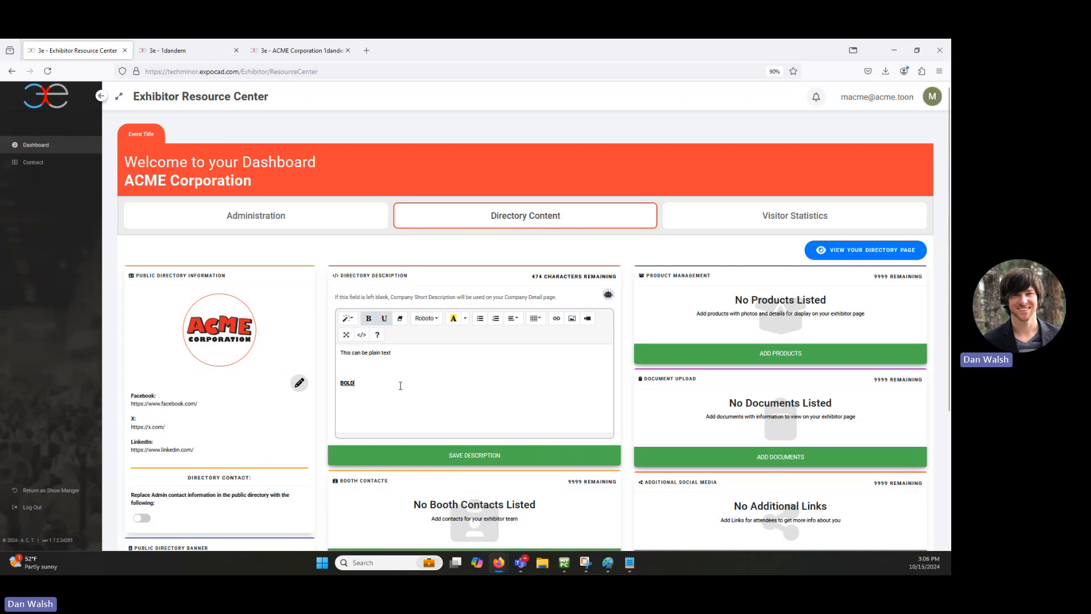
{"action": "left_click", "coordinate": [556, 317]}
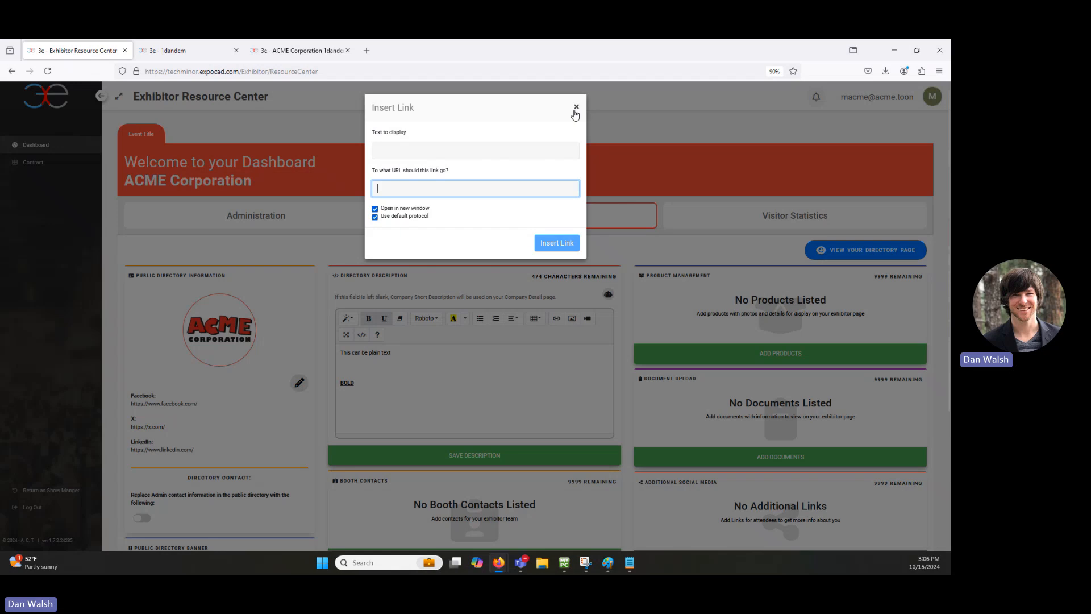
Step: Save the directory description without adding a link, then view the public ACME profile
{"action": "left_click", "coordinate": [576, 107]}
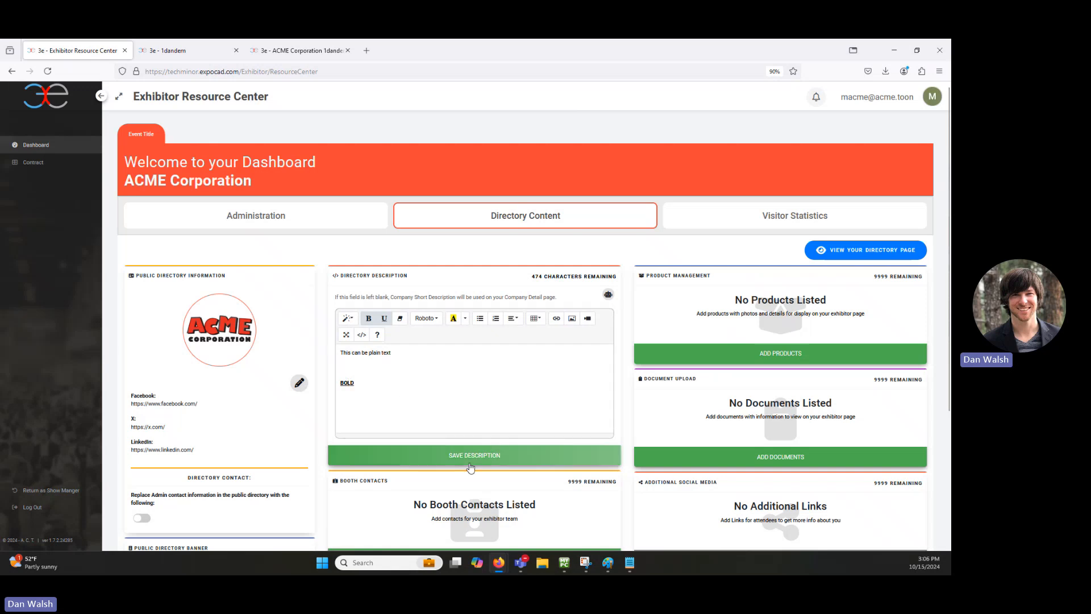
{"action": "left_click", "coordinate": [455, 455]}
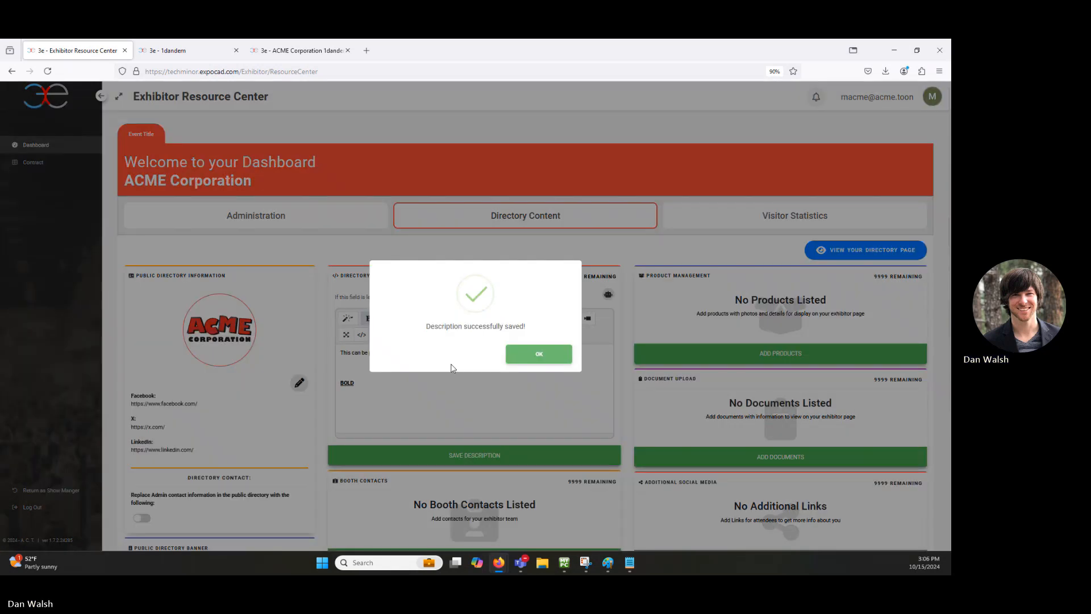
{"action": "left_click", "coordinate": [540, 354]}
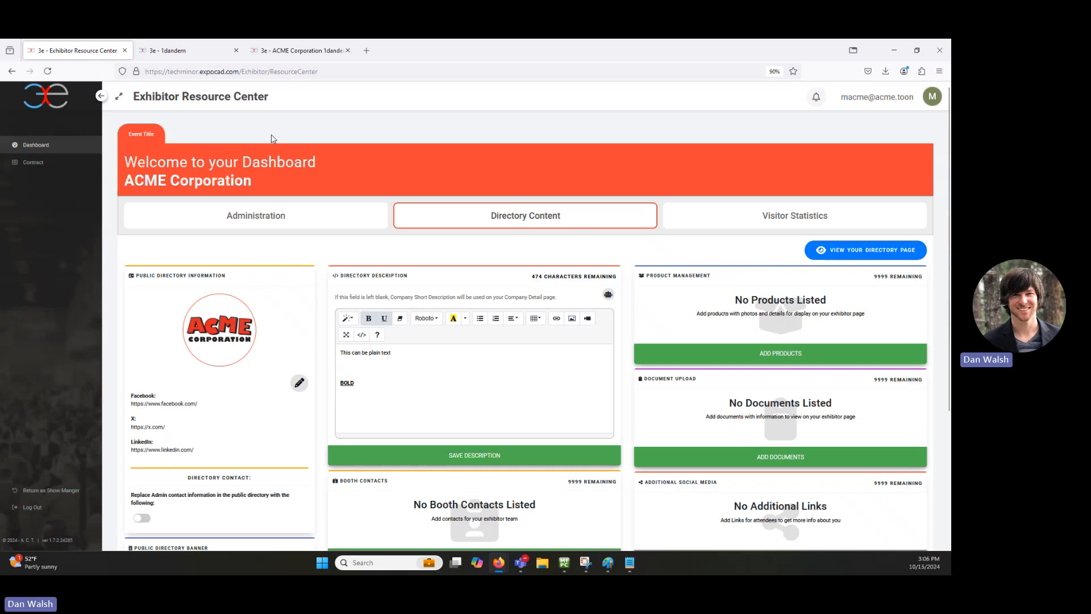
{"action": "left_click", "coordinate": [183, 56]}
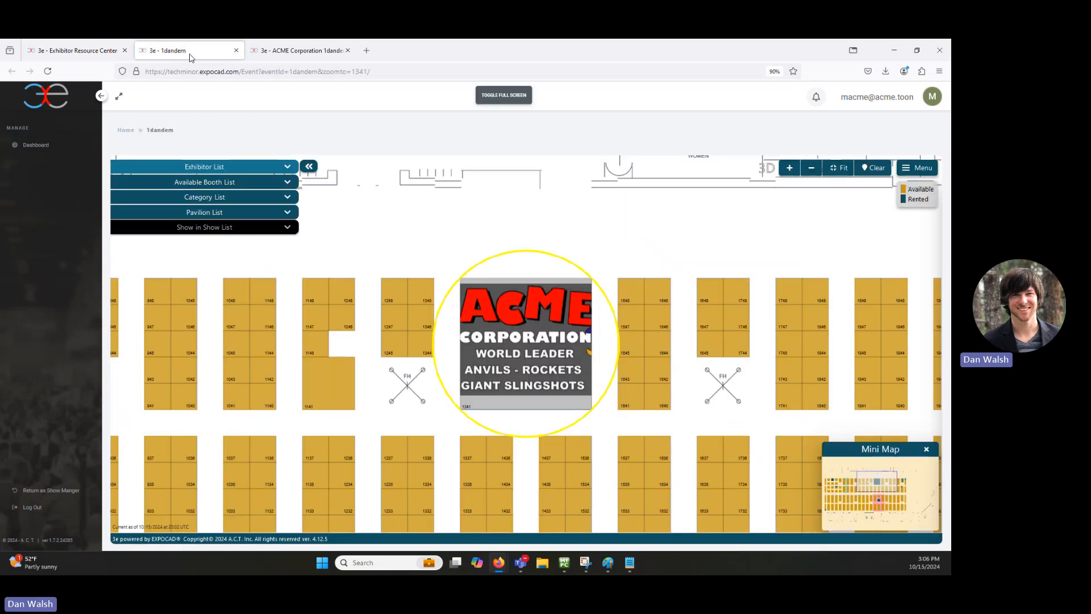
{"action": "left_click", "coordinate": [299, 54]}
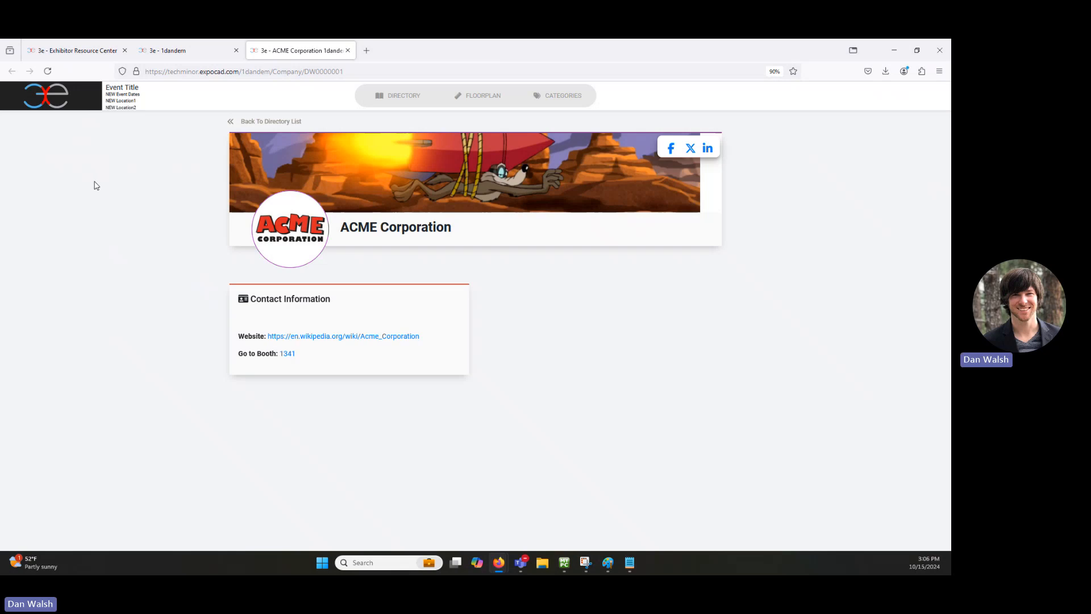
Step: Reload the public ACME page and check that 'This can be plain text' now appears
{"action": "left_click", "coordinate": [48, 70]}
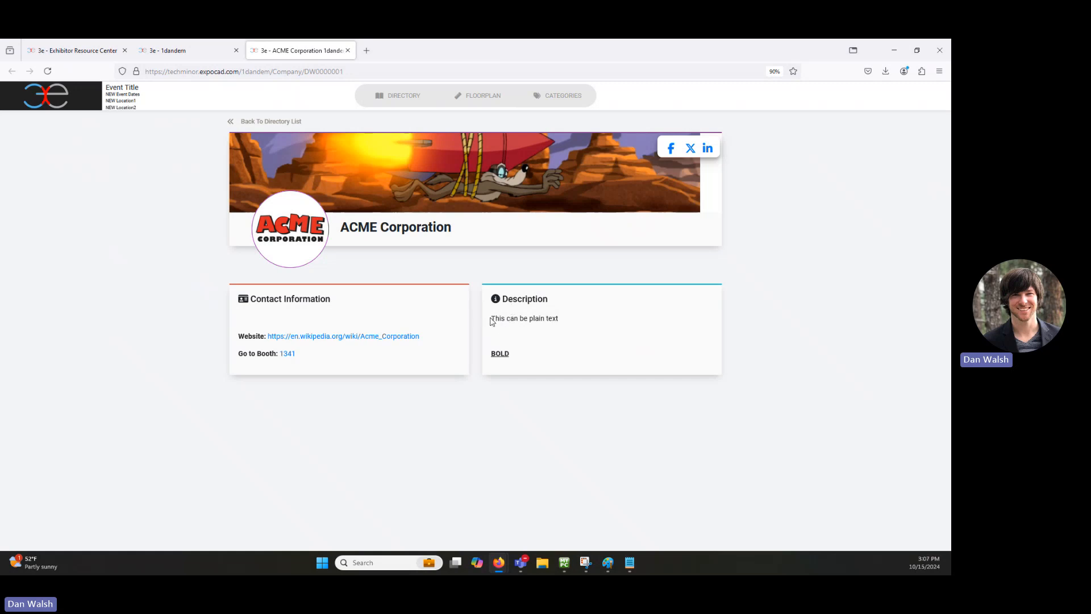
{"action": "left_click_drag", "start_coordinate": [492, 318], "coordinate": [578, 325]}
{"action": "left_click", "coordinate": [578, 326]}
Step: On the exhibitor dashboard, switch on Directory Contact replacement and then cancel it
{"action": "left_click", "coordinate": [74, 50]}
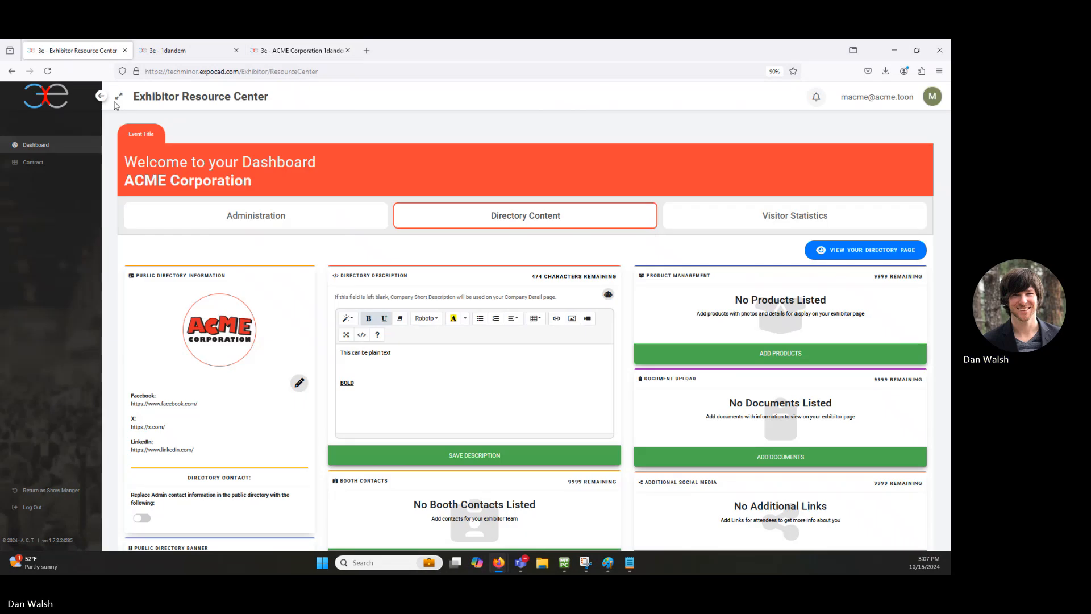
{"action": "scroll", "coordinate": [464, 273], "scroll_direction": "down", "scroll_amount": 2}
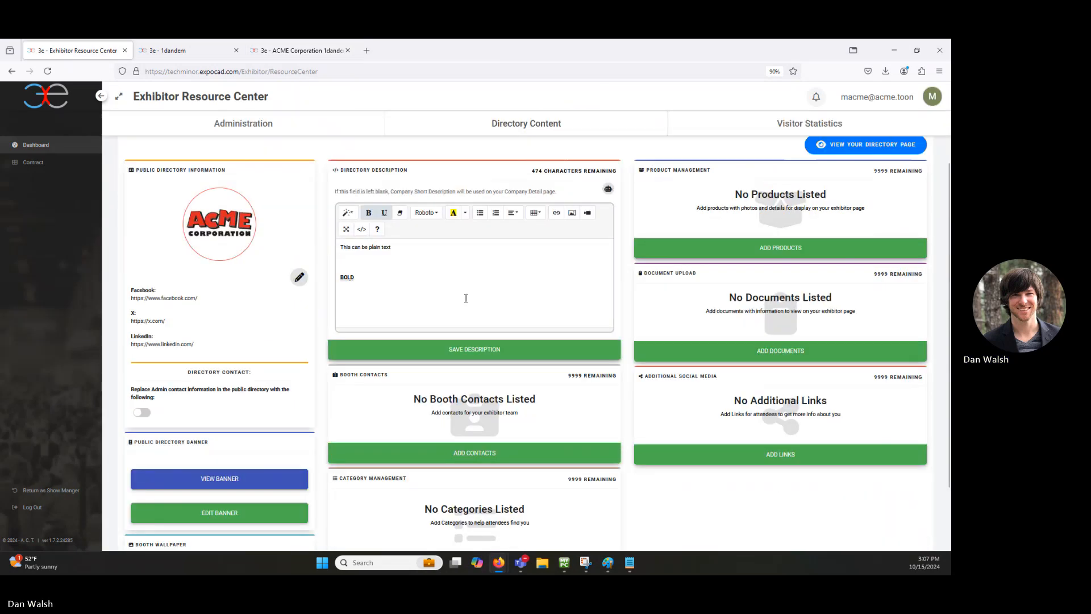
{"action": "scroll", "coordinate": [466, 298], "scroll_direction": "down", "scroll_amount": 2}
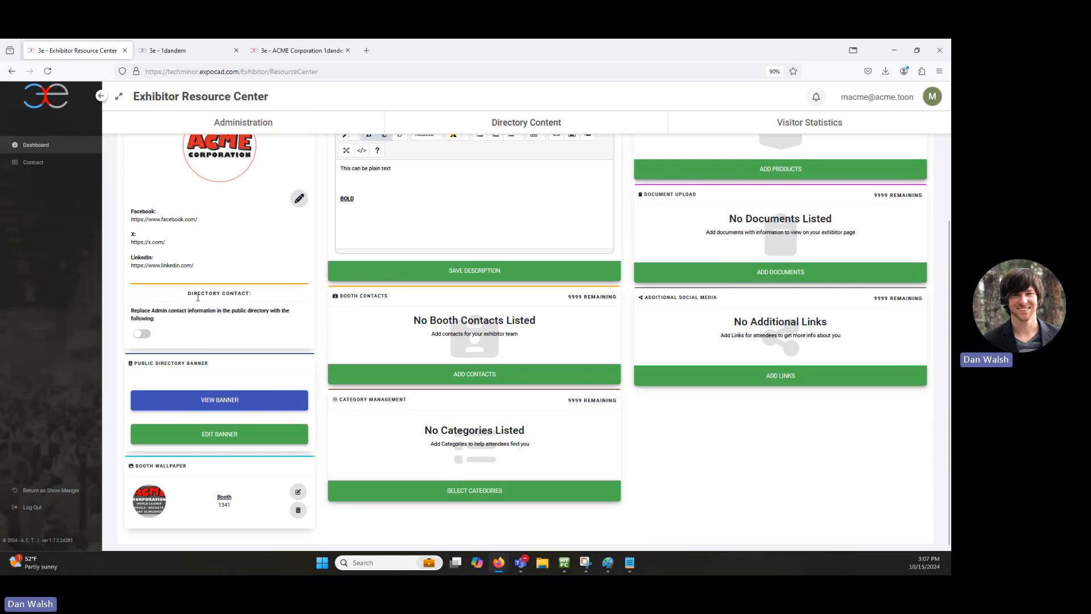
{"action": "left_click", "coordinate": [141, 334]}
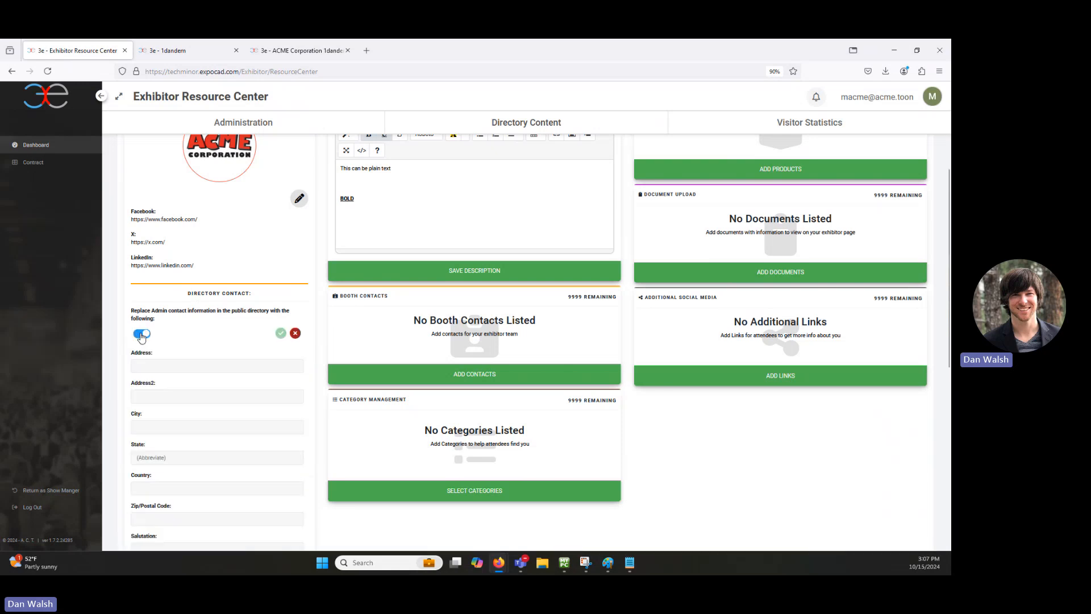
{"action": "left_click", "coordinate": [295, 333]}
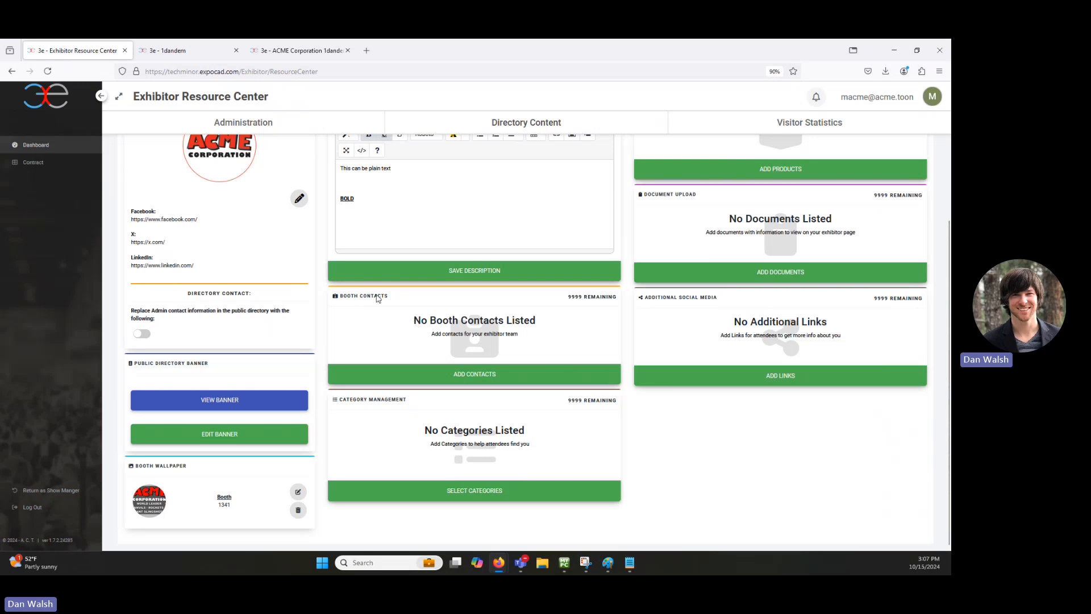
Step: Enter the new booth contact's name, e-mail address and phone number
{"action": "left_click", "coordinate": [482, 375]}
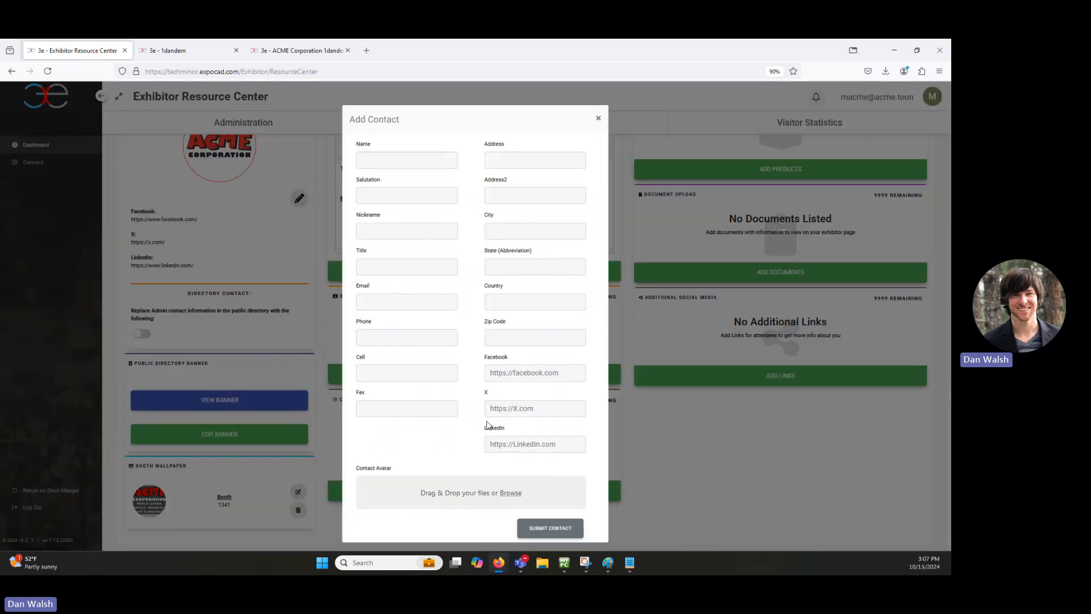
{"action": "left_click", "coordinate": [405, 165]}
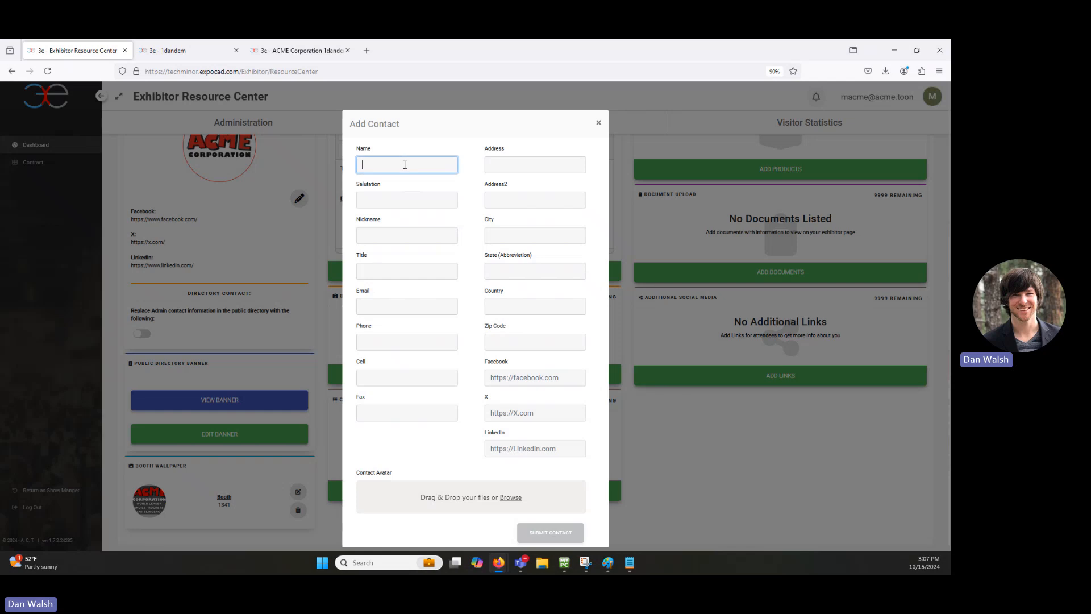
{"action": "type", "text": "S"}
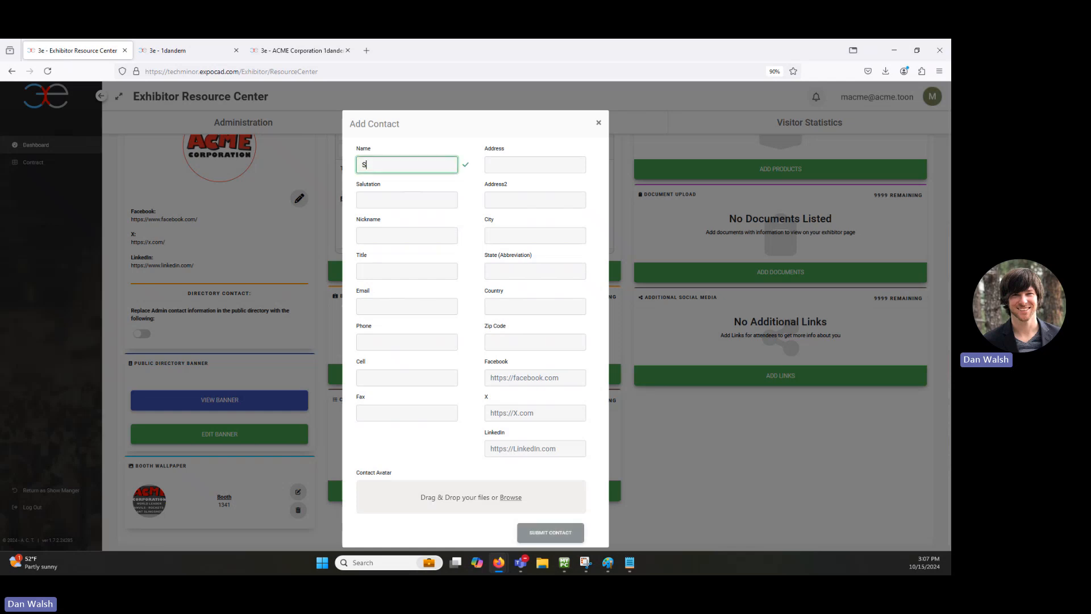
{"action": "type", "text": "ally Sales"}
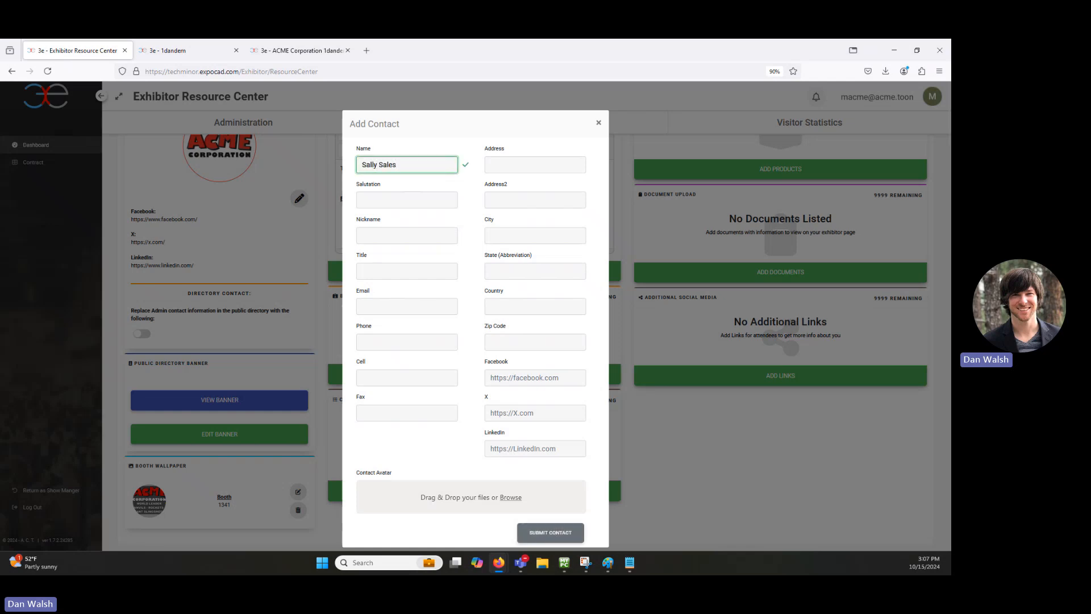
{"action": "left_click", "coordinate": [363, 200]}
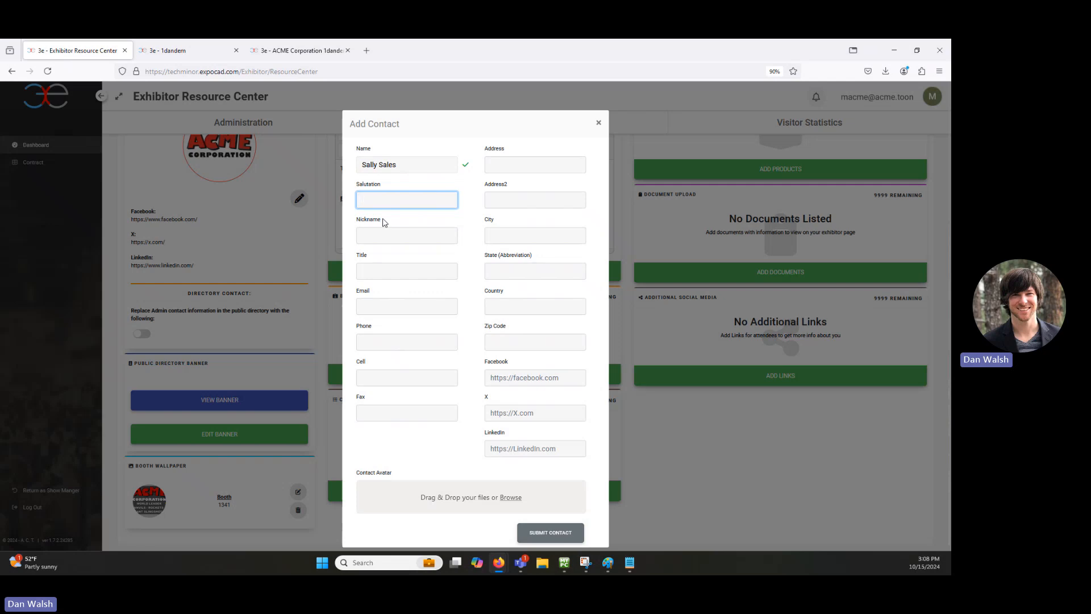
{"action": "left_click", "coordinate": [385, 304]}
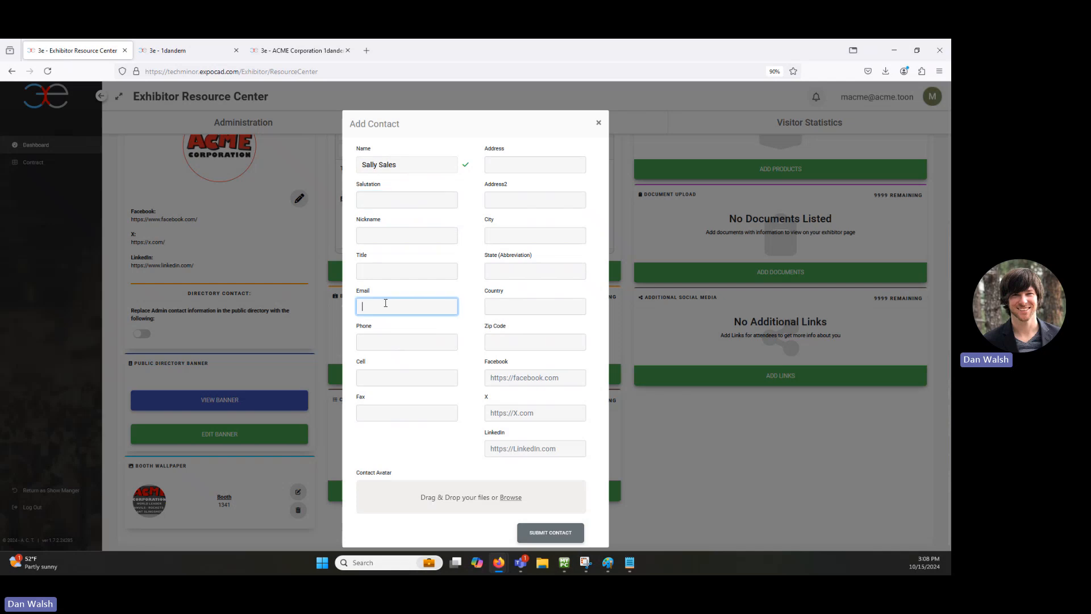
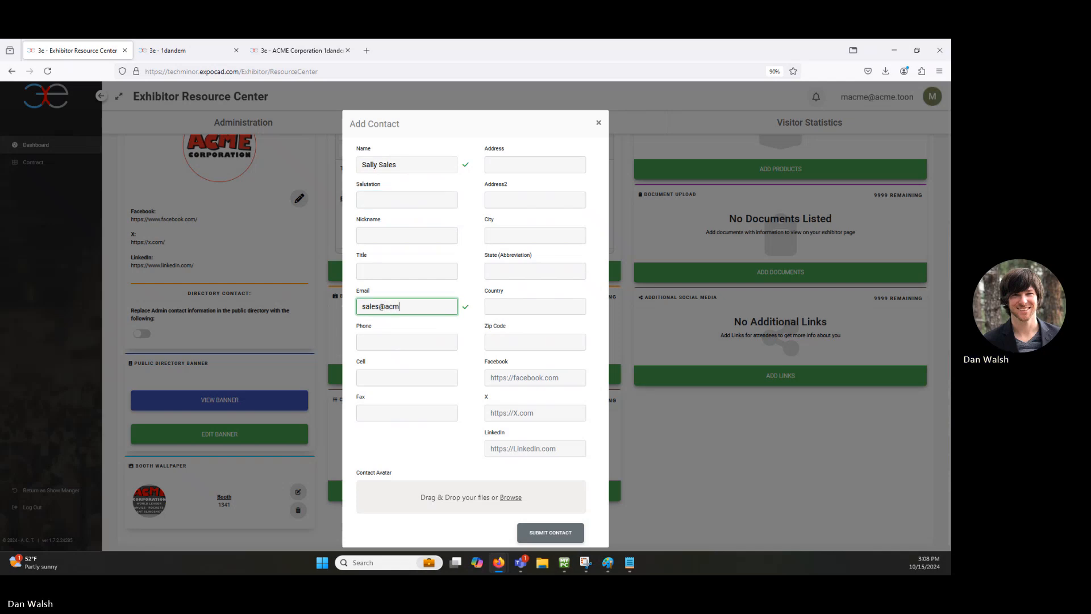
{"action": "left_click", "coordinate": [476, 316]}
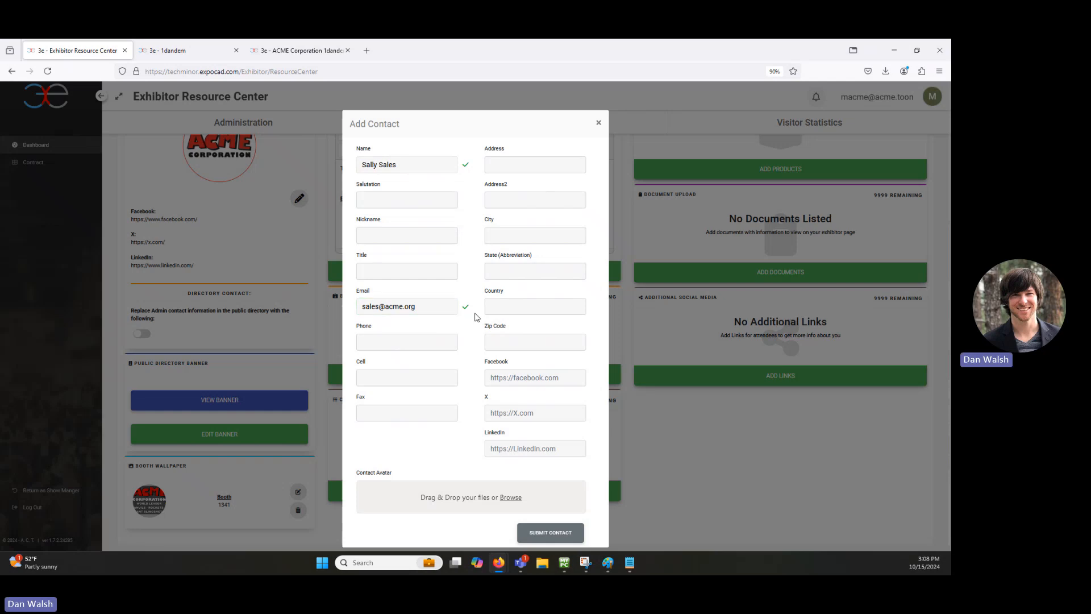
{"action": "left_click", "coordinate": [419, 344]}
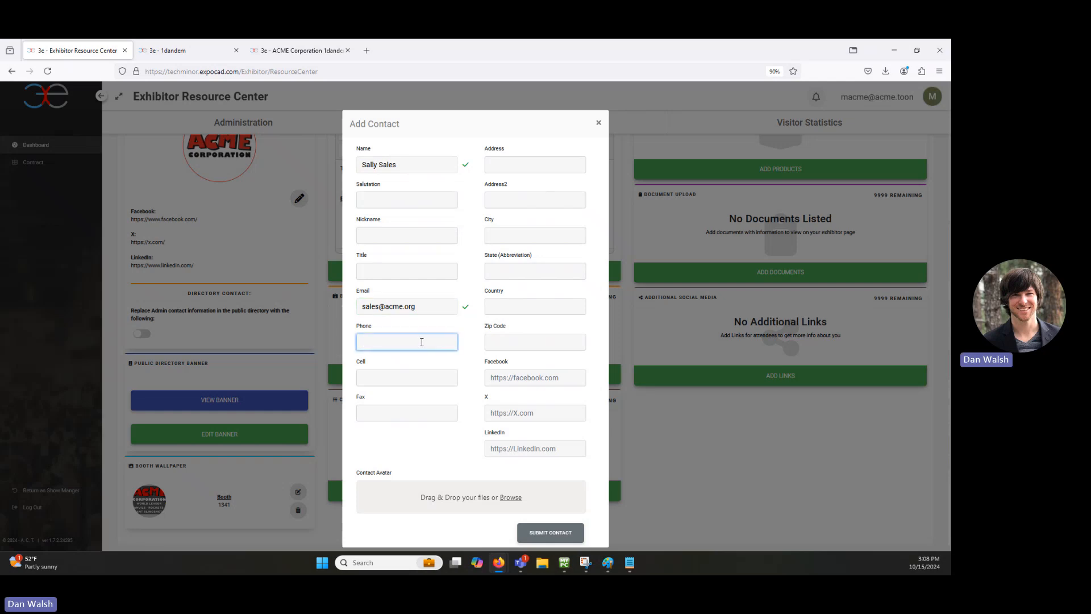
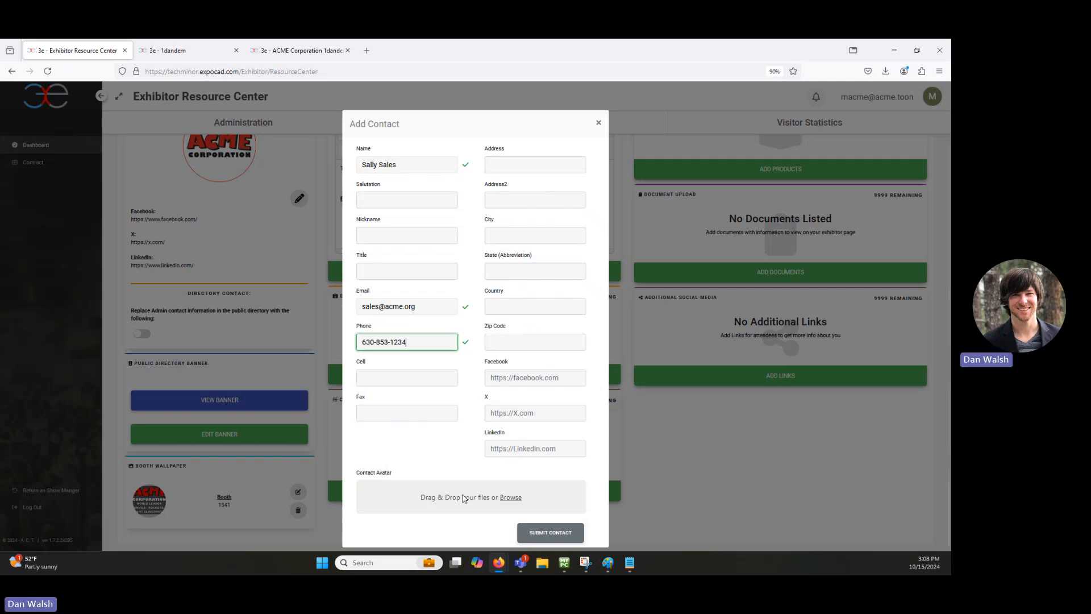
{"action": "left_click", "coordinate": [405, 458]}
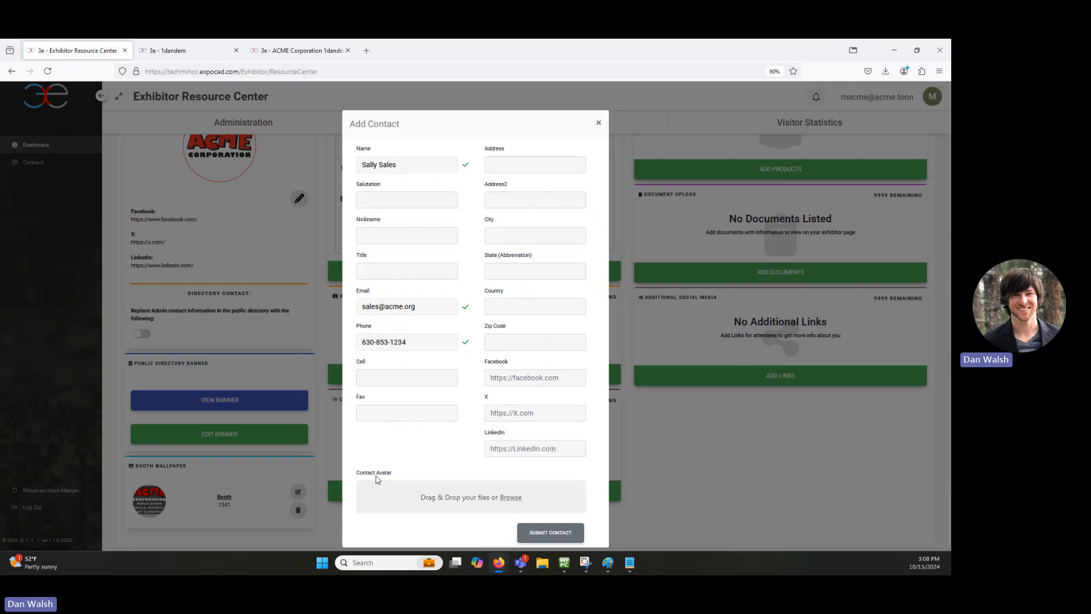
Step: Attach the contact's portrait image as avatar and submit the booth contact
{"action": "left_click", "coordinate": [511, 498]}
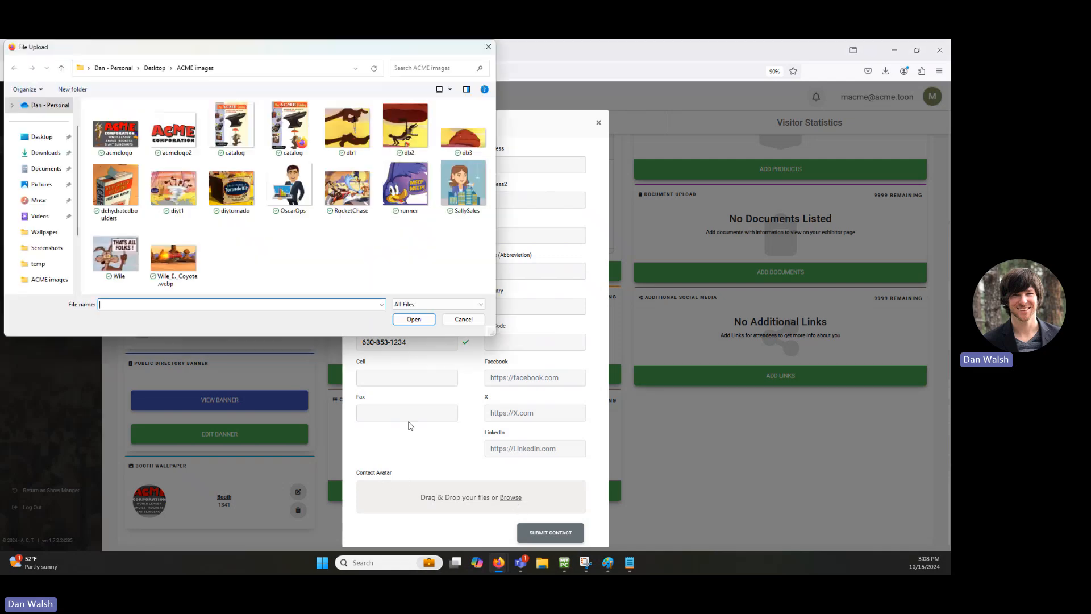
{"action": "double_click", "coordinate": [463, 183]}
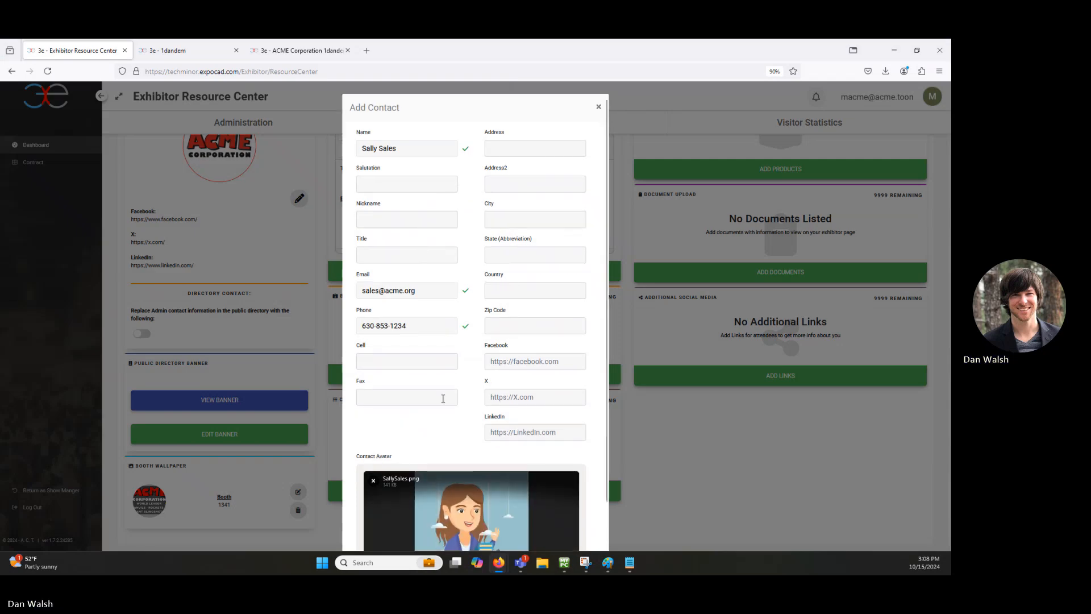
{"action": "scroll", "coordinate": [451, 415], "scroll_direction": "down", "scroll_amount": 2}
{"action": "scroll", "coordinate": [457, 374], "scroll_direction": "down", "scroll_amount": 1}
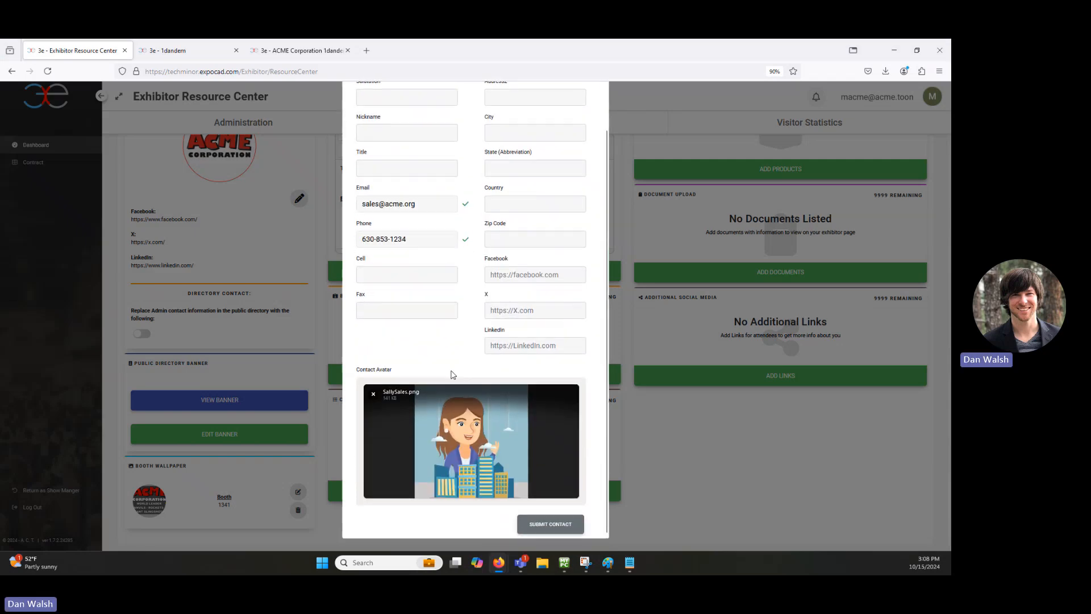
{"action": "left_click", "coordinate": [550, 523]}
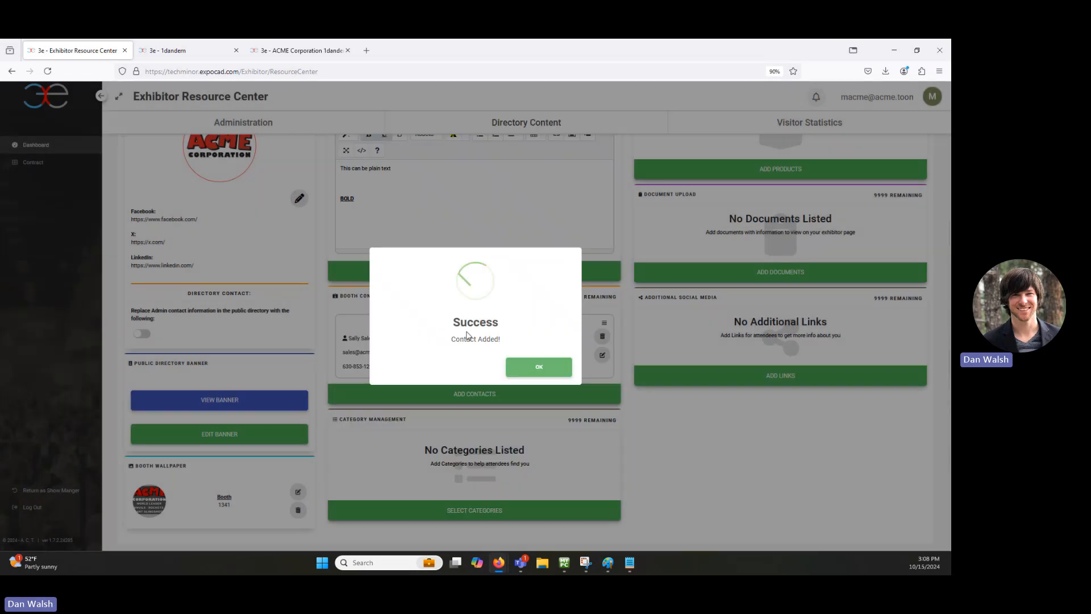
{"action": "left_click", "coordinate": [521, 371]}
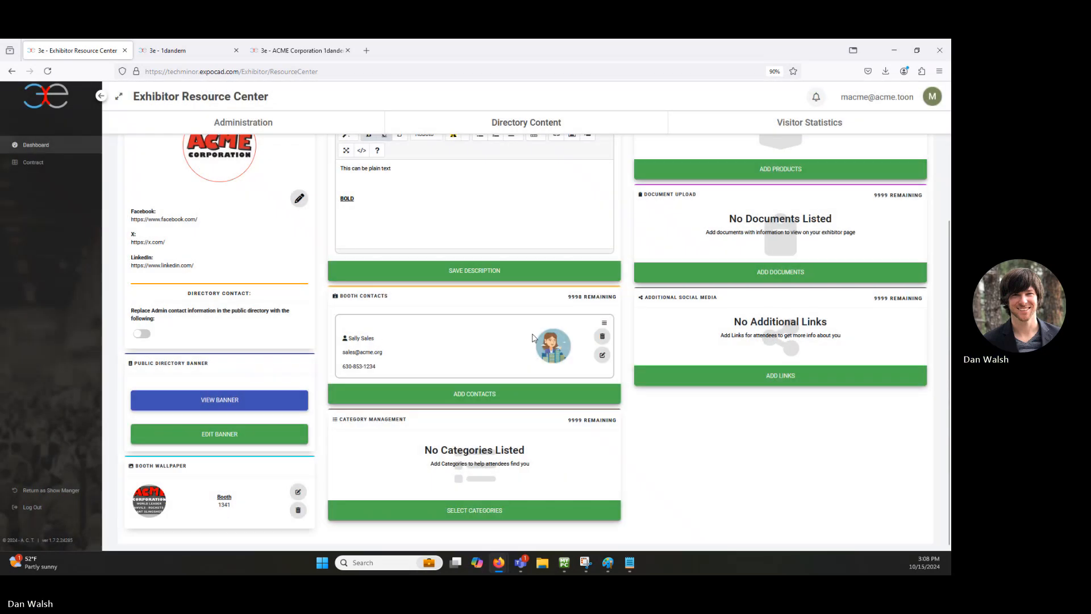
{"action": "left_click", "coordinate": [180, 49]}
Step: Reload the public ACME profile to show the new booth contact, then return to the Resource Center
{"action": "left_click", "coordinate": [298, 50]}
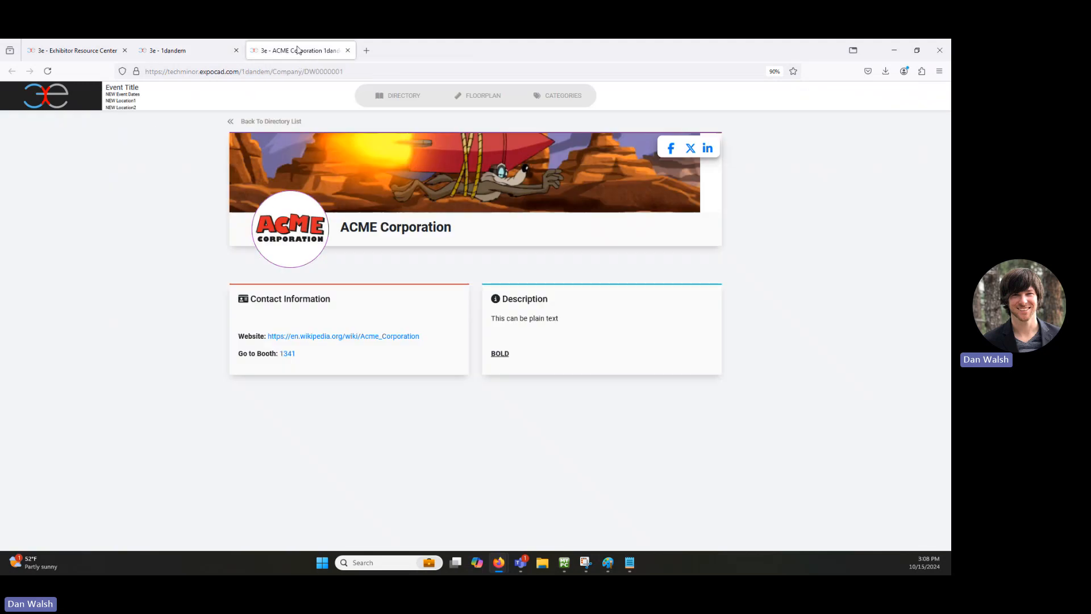
{"action": "left_click", "coordinate": [48, 71]}
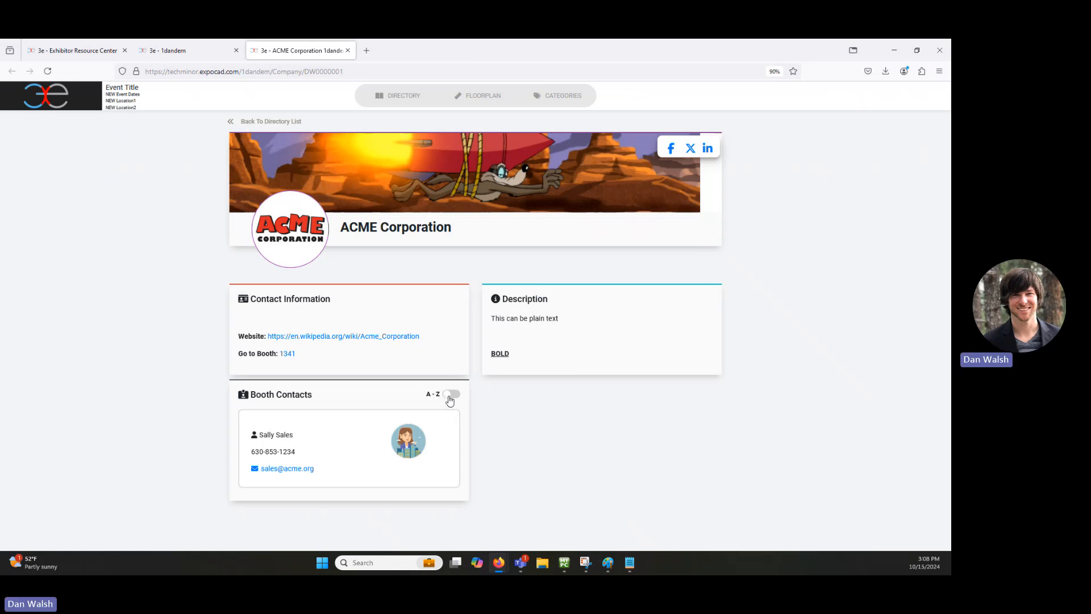
{"action": "left_click", "coordinate": [192, 51]}
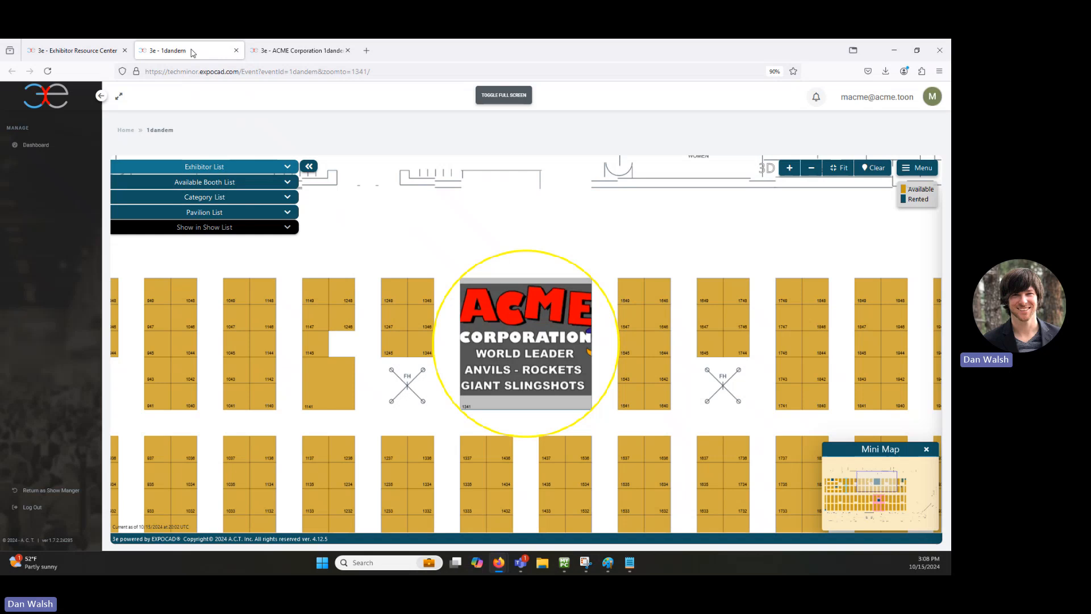
{"action": "left_click", "coordinate": [79, 51]}
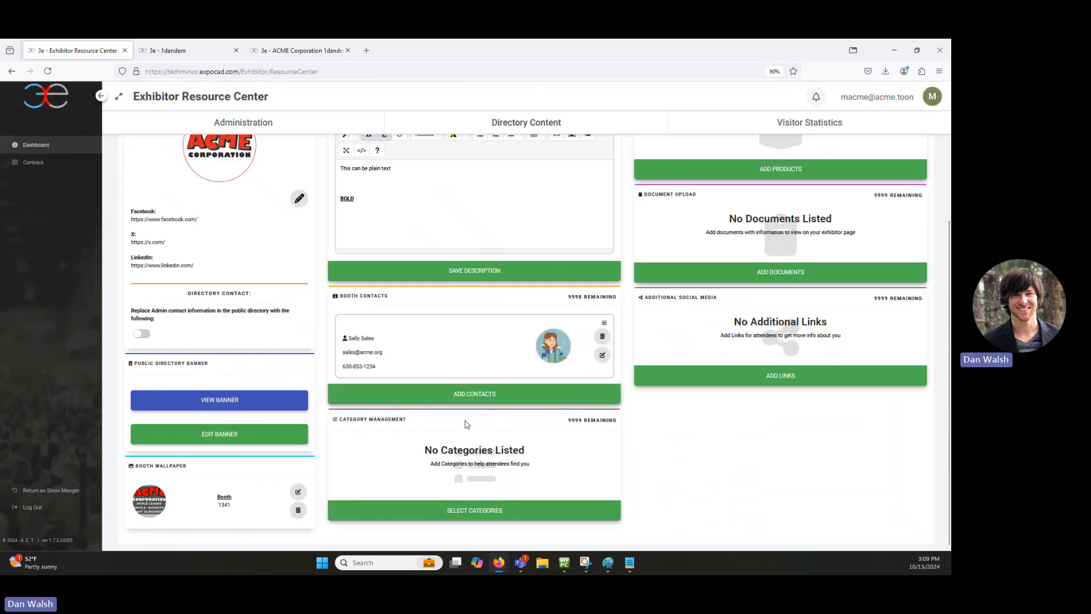
Step: Start a second booth contact with its name and the OscarOps.png avatar
{"action": "left_click", "coordinate": [475, 400]}
{"action": "left_click", "coordinate": [396, 162]}
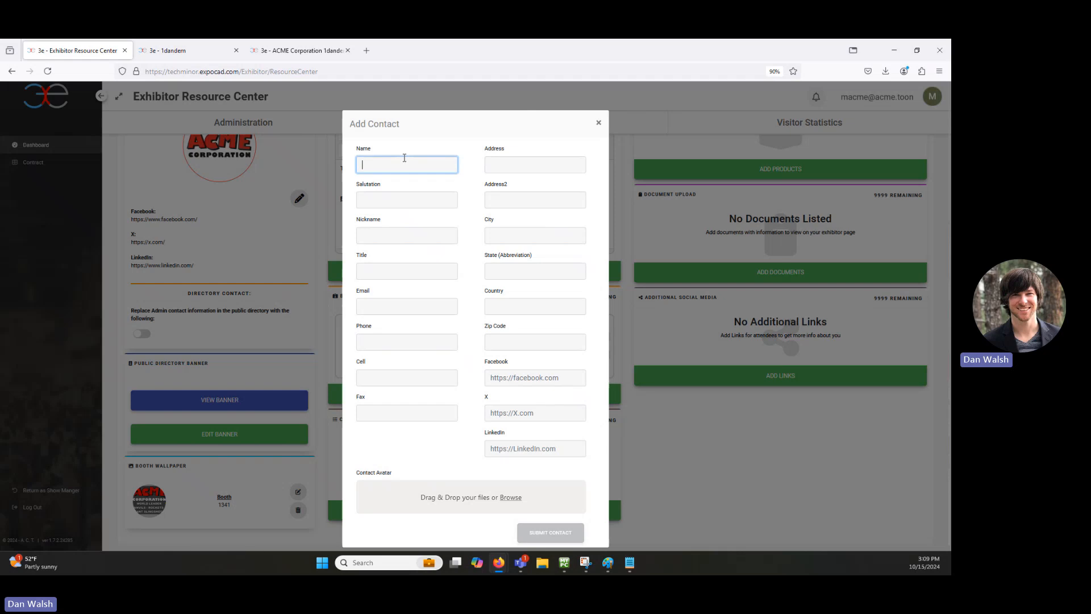
{"action": "type", "text": "Oscar Ops"}
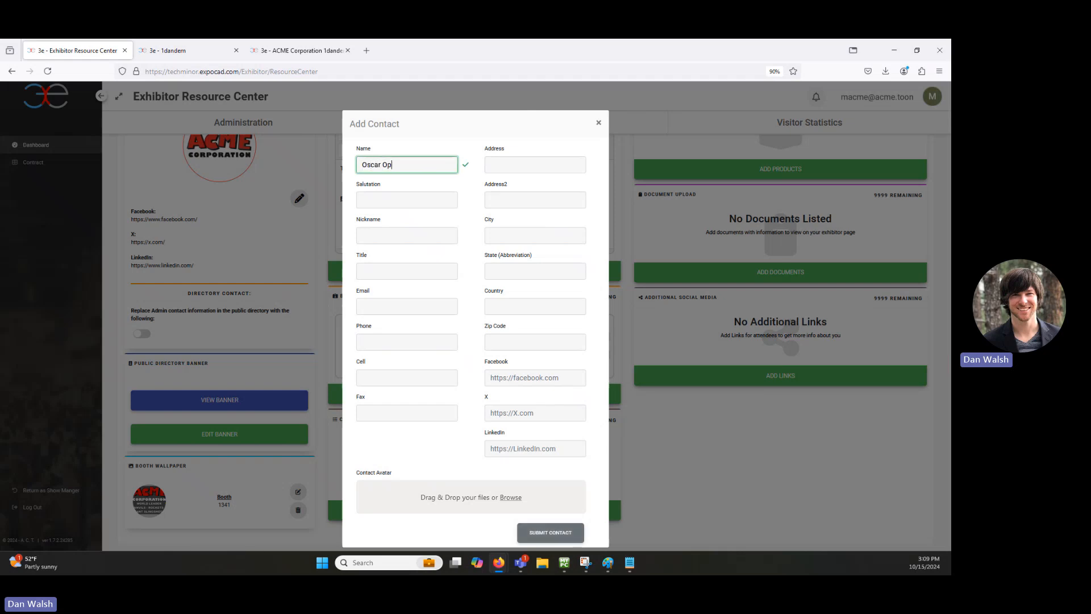
{"action": "left_click", "coordinate": [510, 498]}
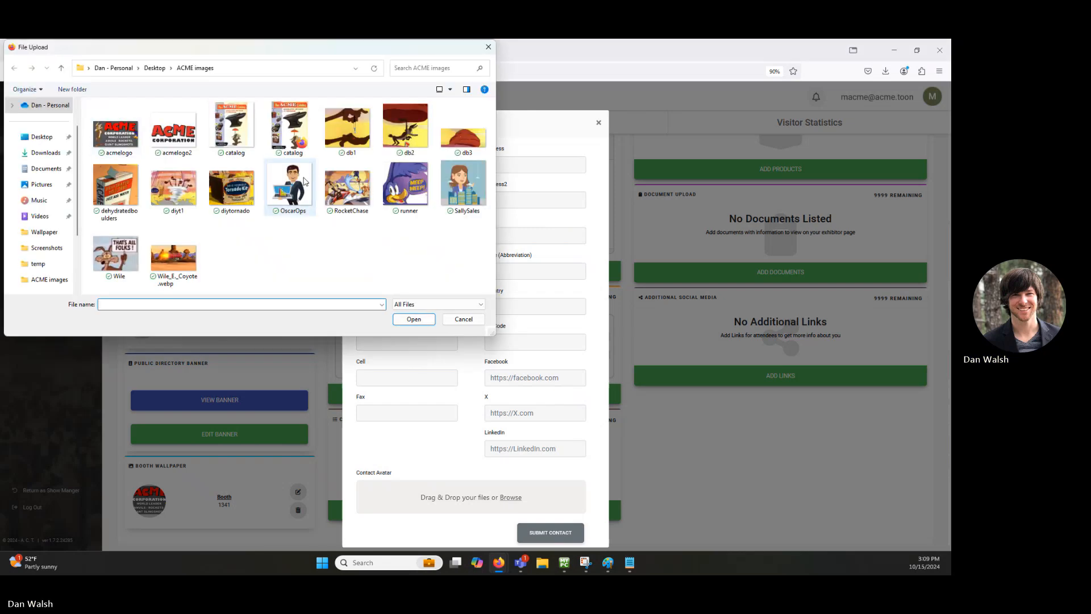
{"action": "double_click", "coordinate": [305, 181]}
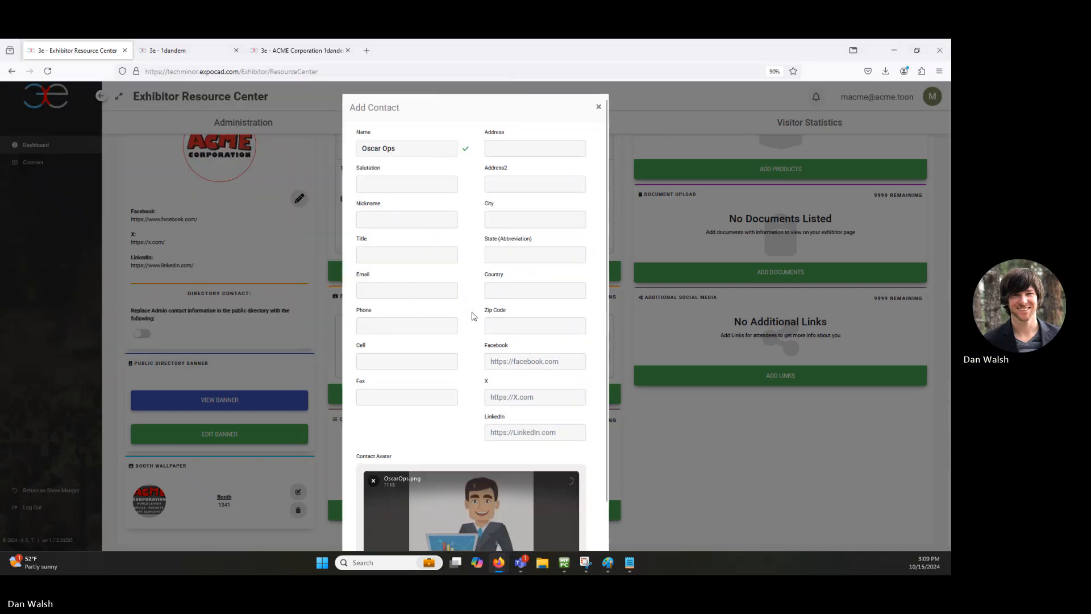
Step: Submit the second contact and move it above the first in Booth Contacts
{"action": "scroll", "coordinate": [471, 397], "scroll_direction": "down", "scroll_amount": 2}
{"action": "scroll", "coordinate": [517, 520], "scroll_direction": "down", "scroll_amount": 1}
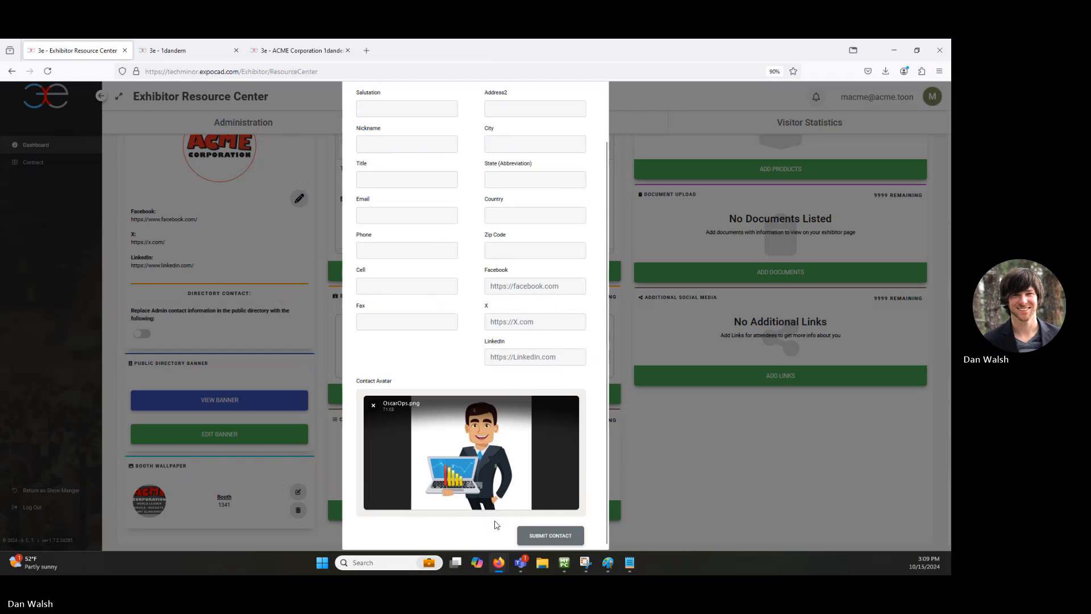
{"action": "left_click", "coordinate": [543, 526]}
{"action": "left_click", "coordinate": [538, 367]}
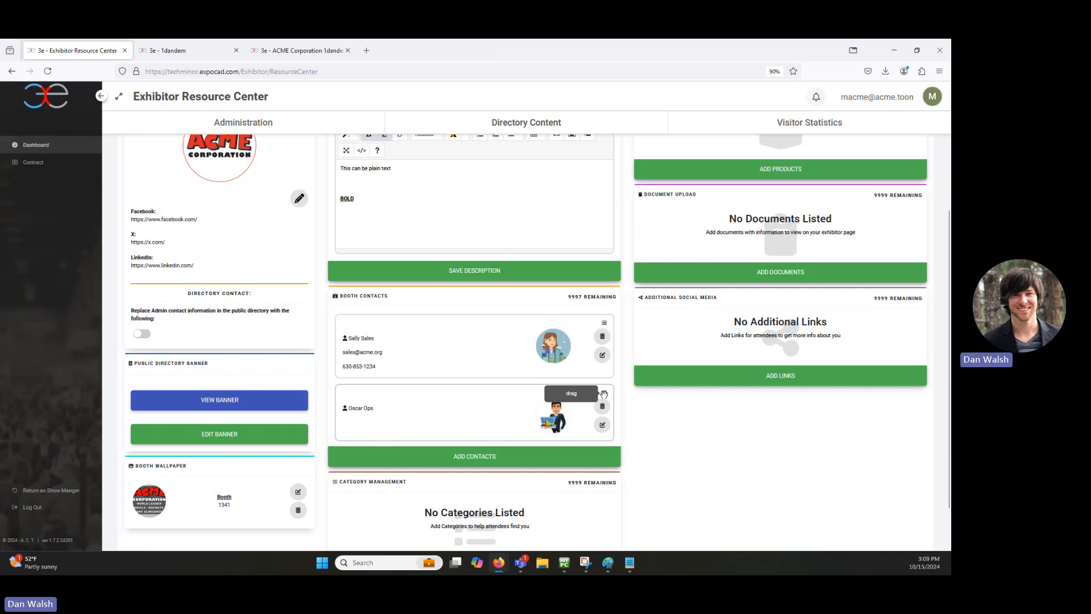
{"action": "left_click_drag", "start_coordinate": [604, 393], "coordinate": [554, 321]}
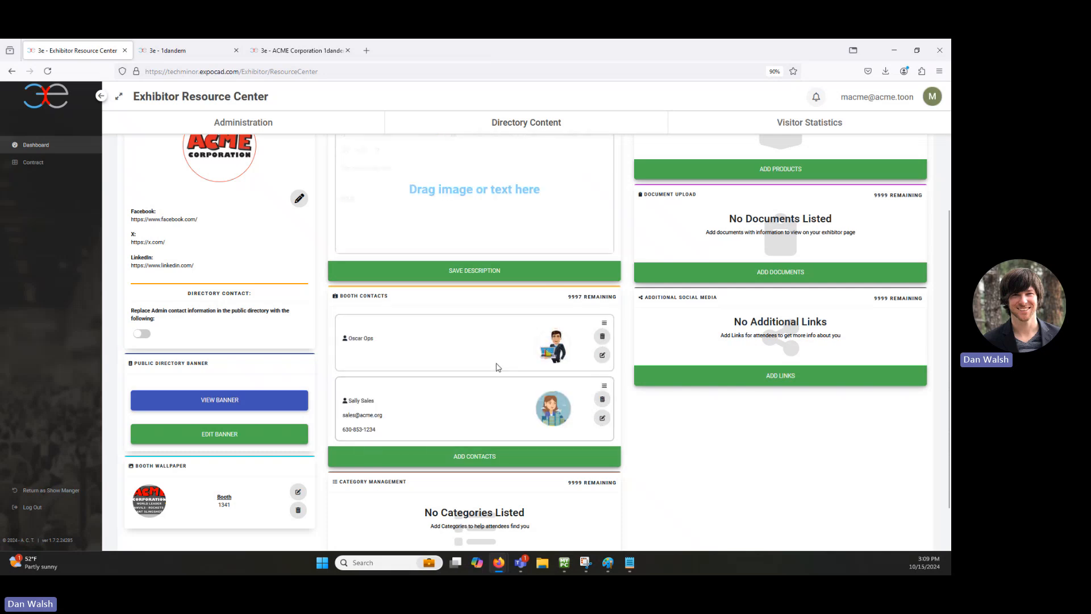
Step: Reload the public ACME profile to confirm both booth contacts, then return to the dashboard
{"action": "left_click", "coordinate": [171, 50]}
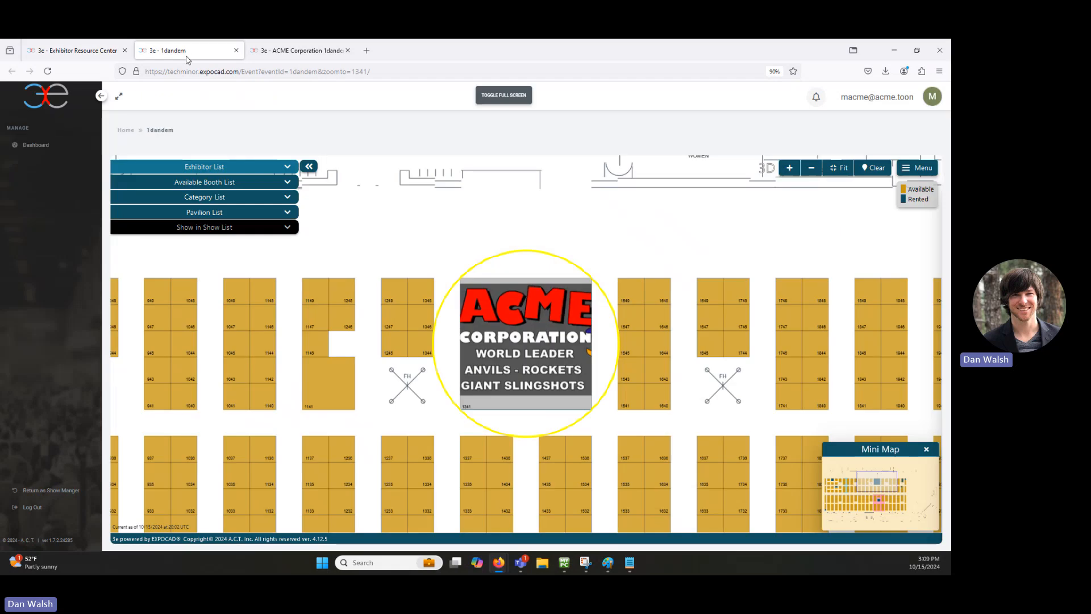
{"action": "left_click", "coordinate": [301, 50]}
{"action": "left_click", "coordinate": [48, 71]}
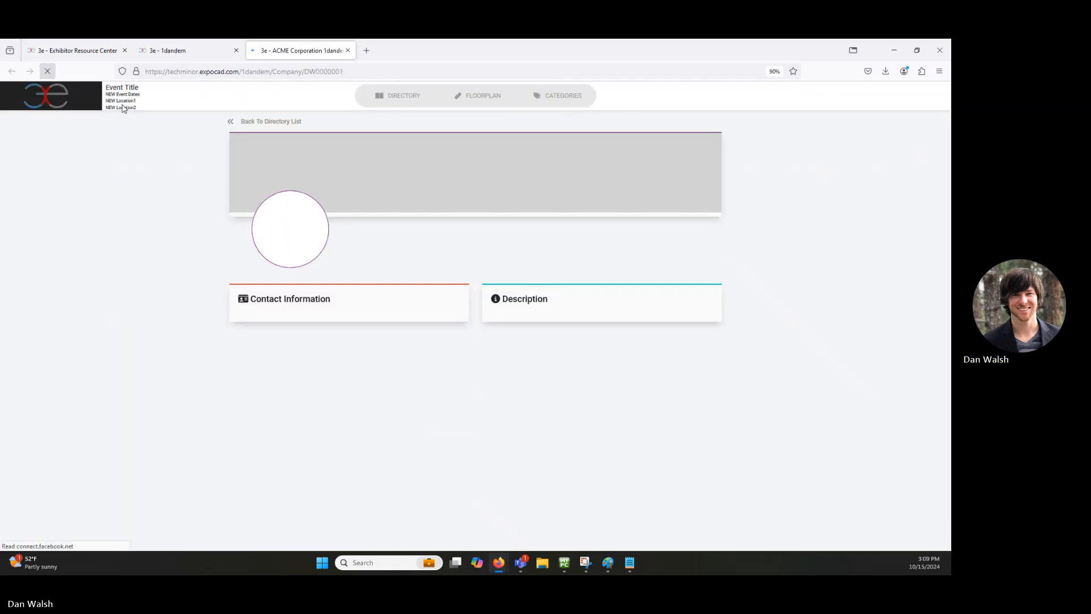
{"action": "scroll", "coordinate": [453, 242], "scroll_direction": "down", "scroll_amount": 1}
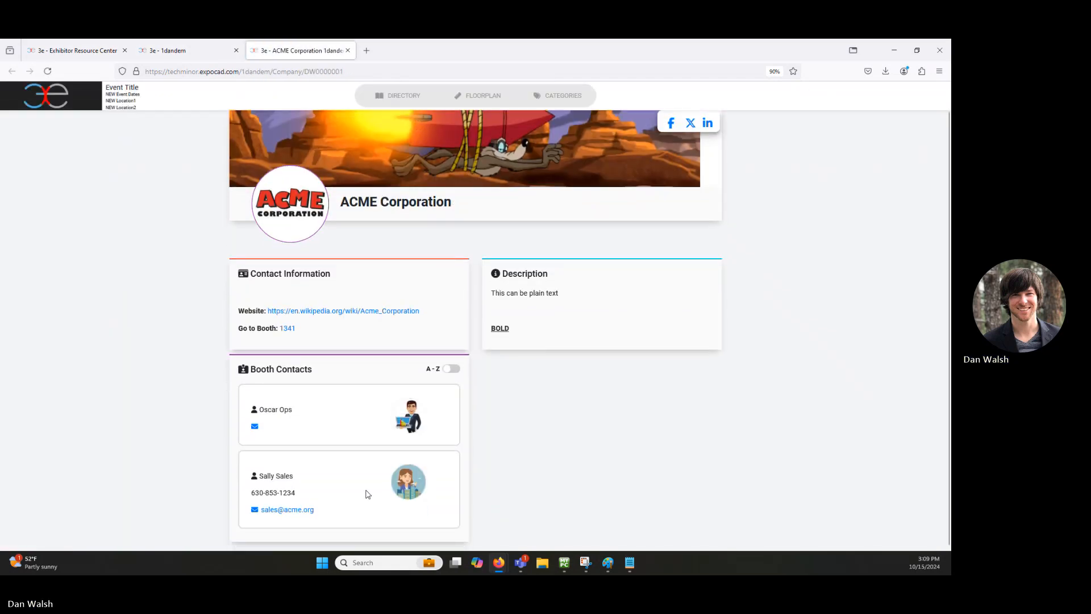
{"action": "left_click", "coordinate": [89, 52]}
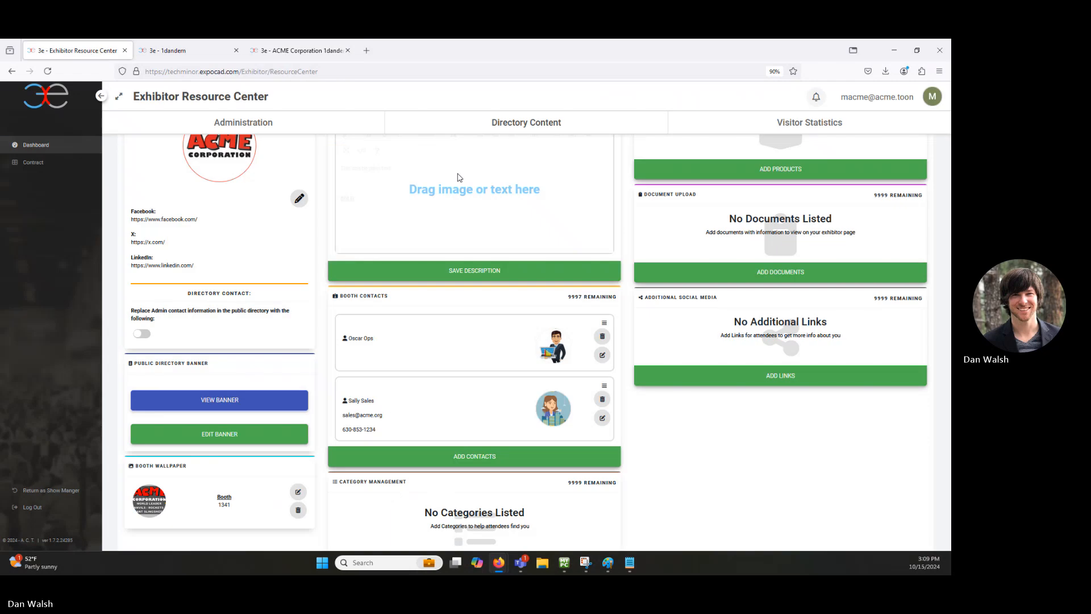
{"action": "scroll", "coordinate": [438, 250], "scroll_direction": "down", "scroll_amount": 2}
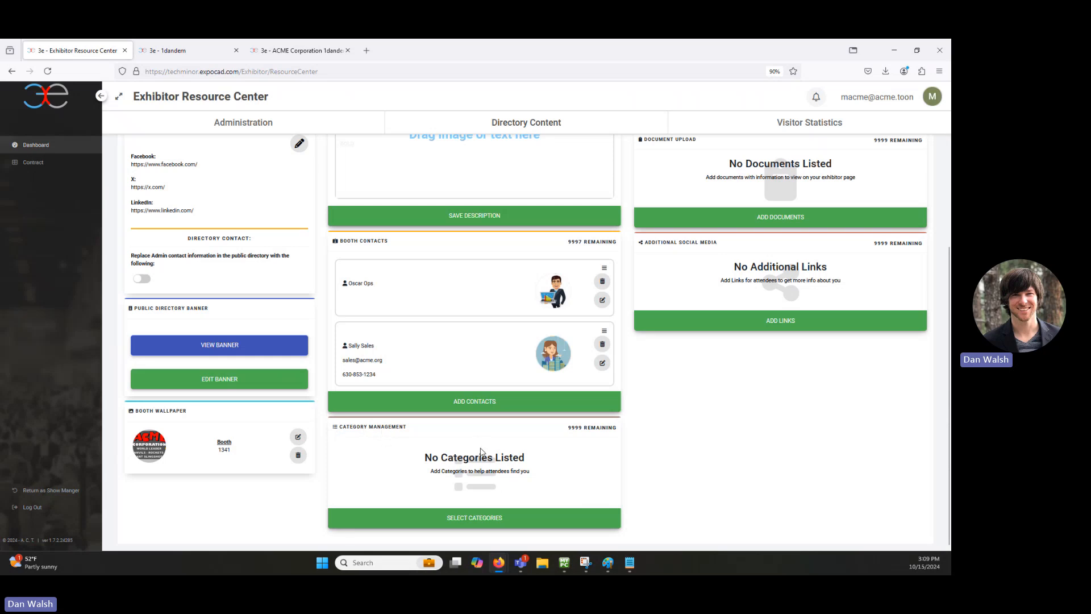
Step: Choose Gadgets as the exhibitor's category and submit it
{"action": "left_click", "coordinate": [475, 519]}
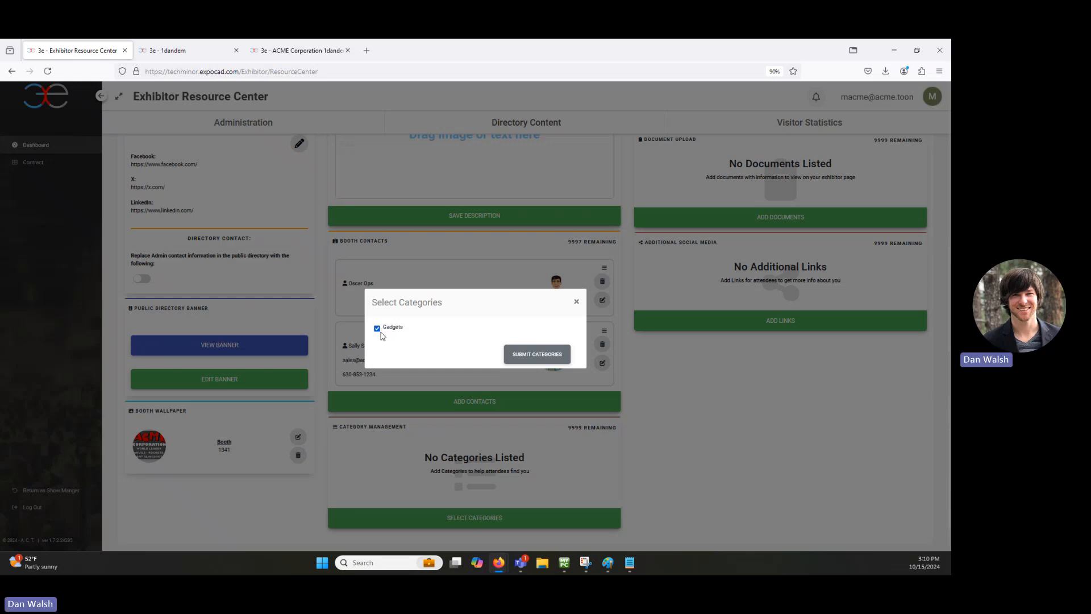
{"action": "left_click", "coordinate": [525, 357]}
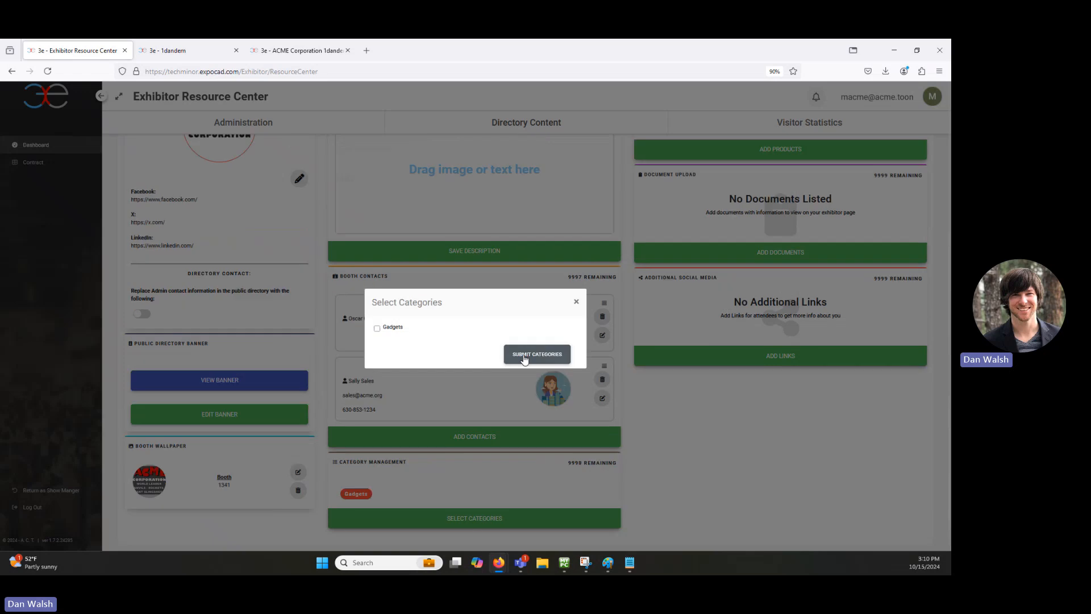
{"action": "left_click", "coordinate": [524, 357]}
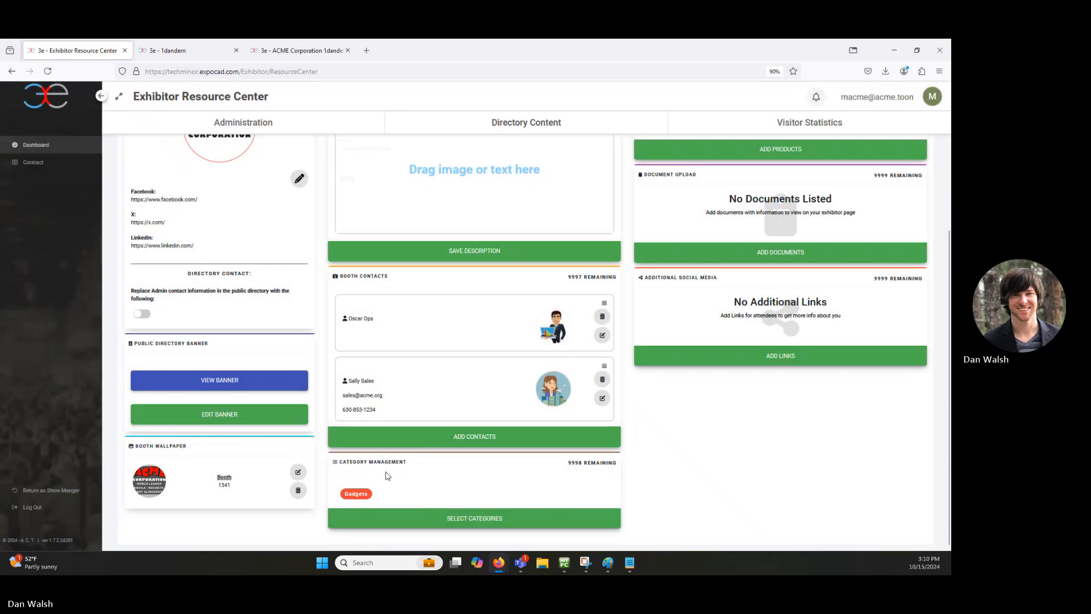
Step: On the floorplan page, pan across the booths and expand Gadgets in the Category List
{"action": "left_click", "coordinate": [182, 50]}
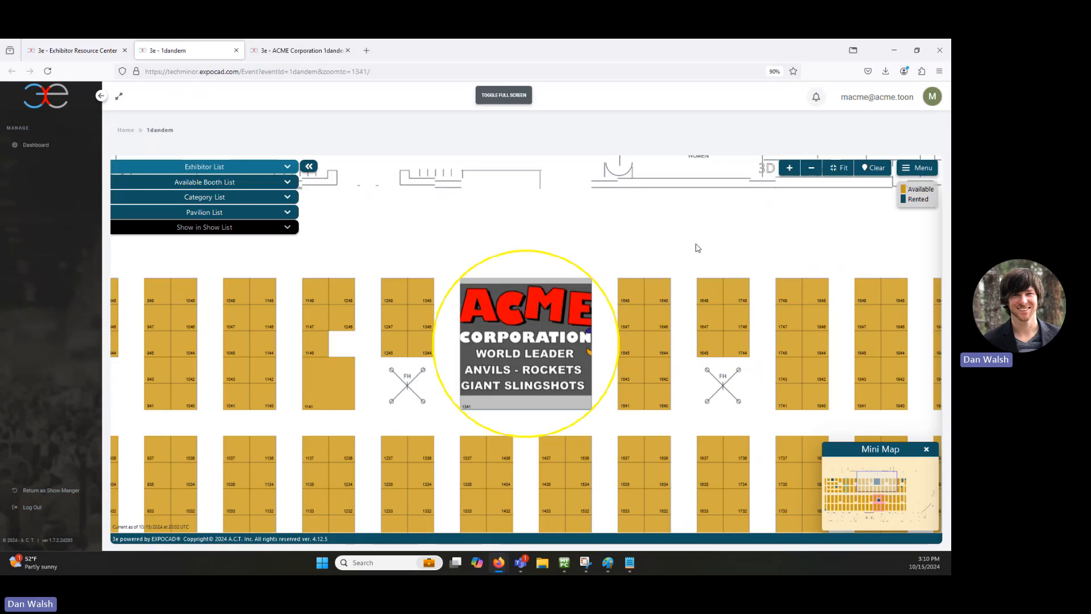
{"action": "scroll", "coordinate": [685, 246], "scroll_direction": "down", "scroll_amount": 2}
{"action": "left_click_drag", "start_coordinate": [442, 231], "coordinate": [524, 222]}
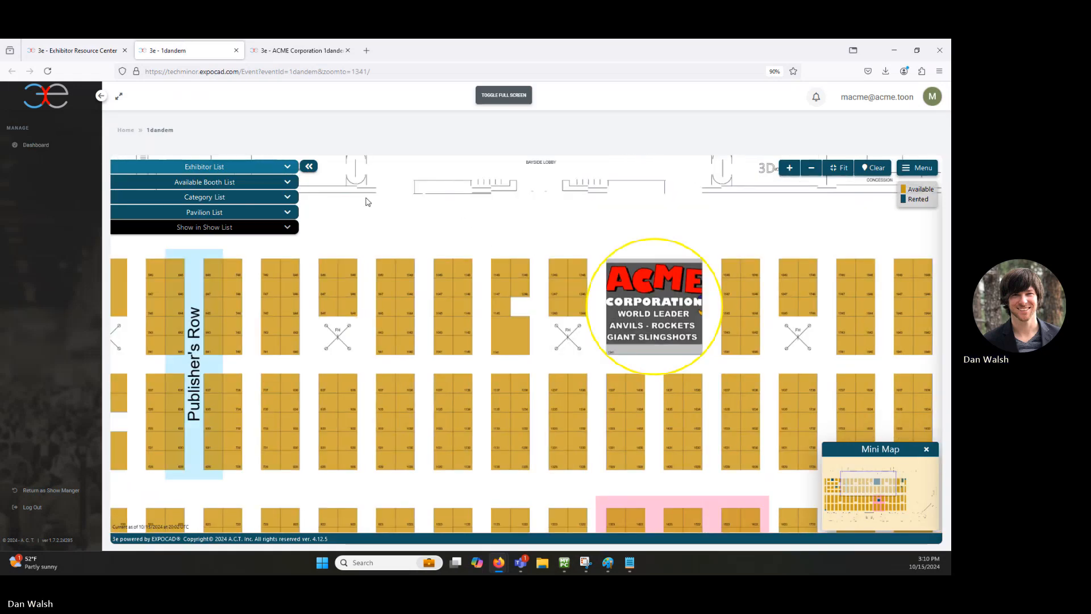
{"action": "left_click", "coordinate": [287, 197]}
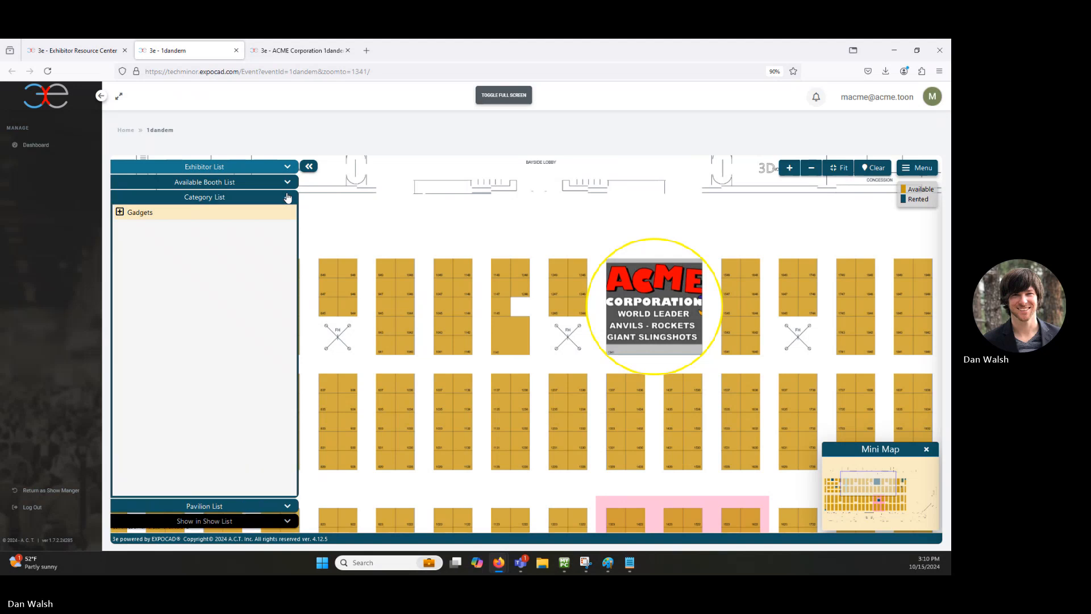
{"action": "left_click", "coordinate": [120, 212]}
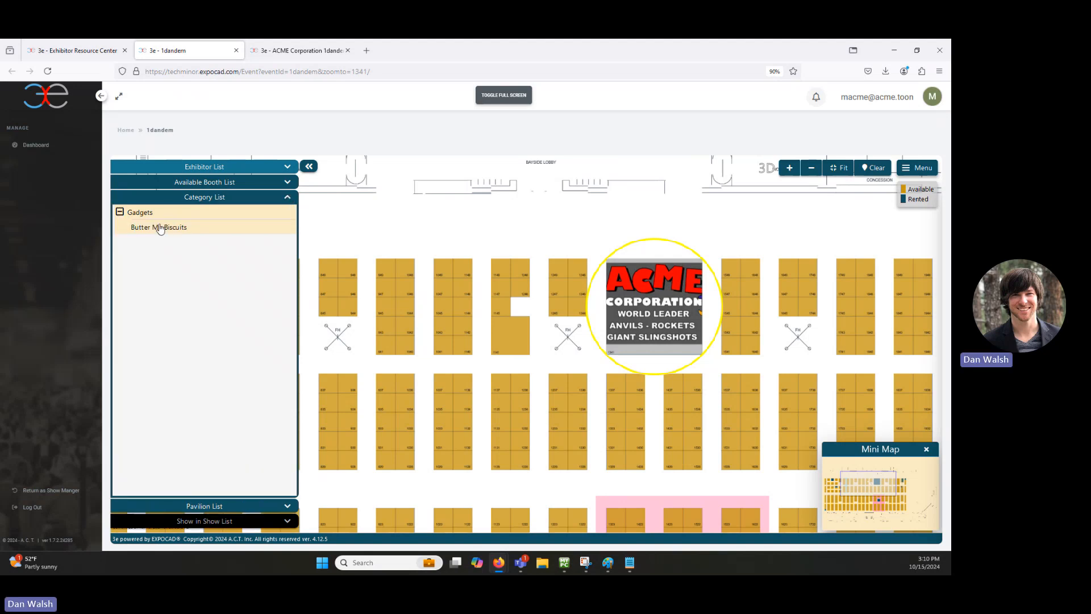
{"action": "left_click", "coordinate": [120, 213]}
Step: Reload the floorplan, recheck the Gadgets category, and return to ACME Corporation's public profile
{"action": "left_click", "coordinate": [48, 71]}
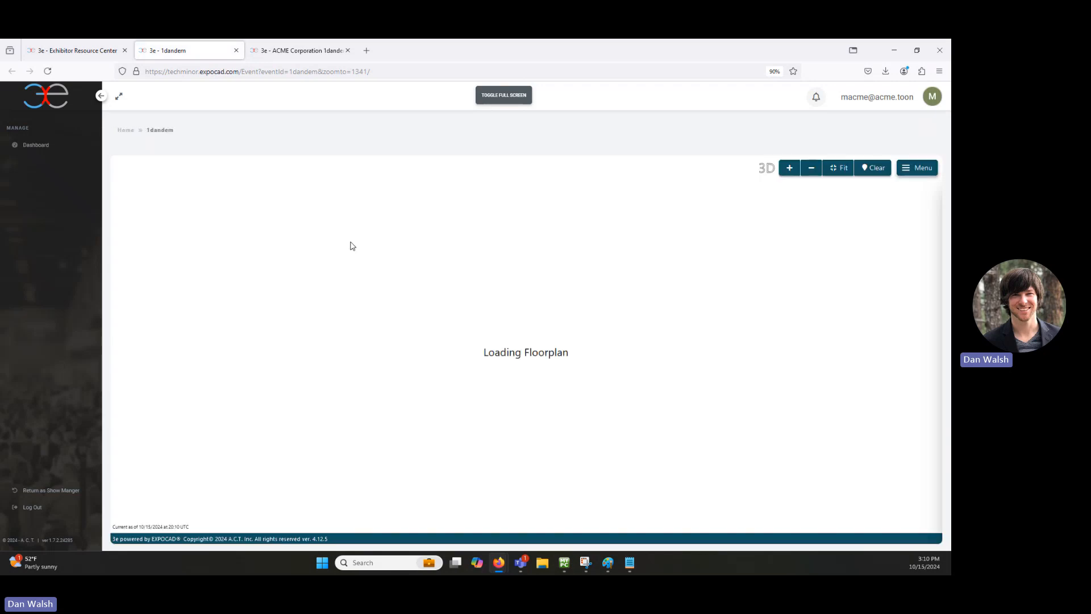
{"action": "left_click", "coordinate": [268, 197]}
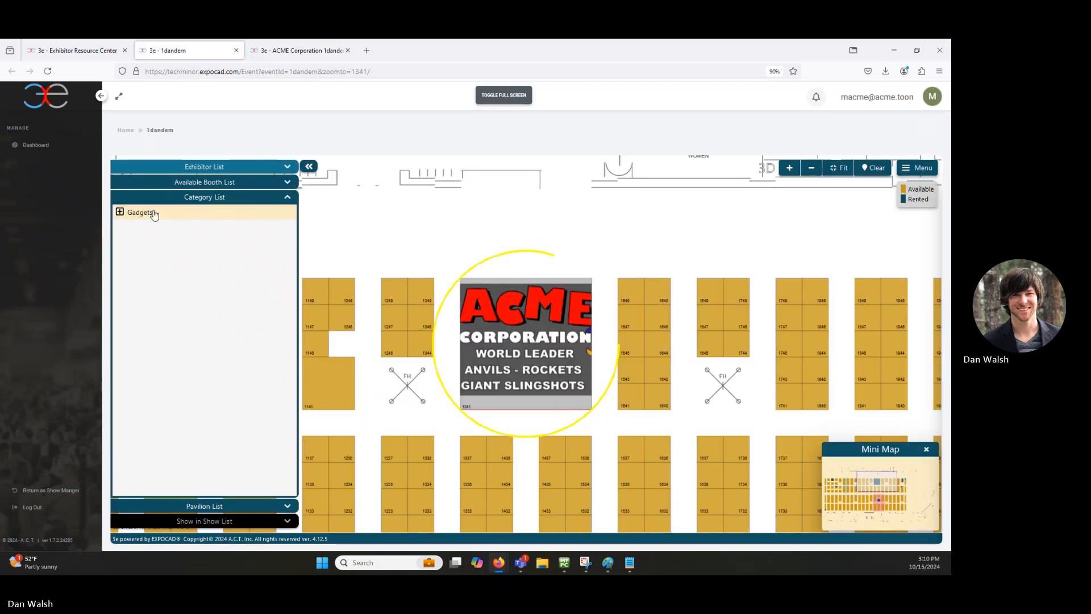
{"action": "left_click", "coordinate": [154, 213]}
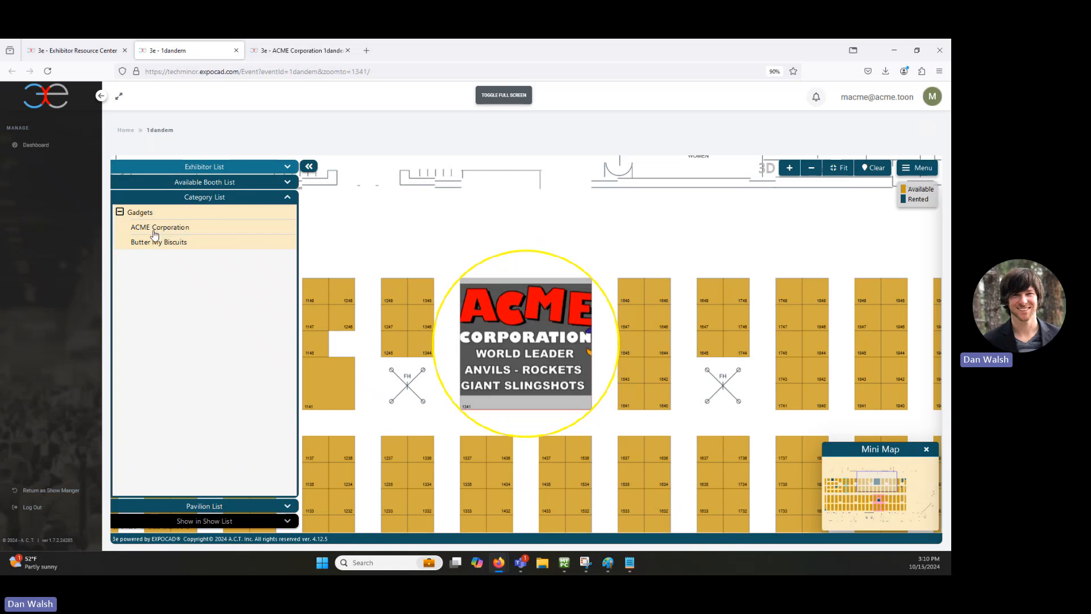
{"action": "left_click", "coordinate": [120, 213]}
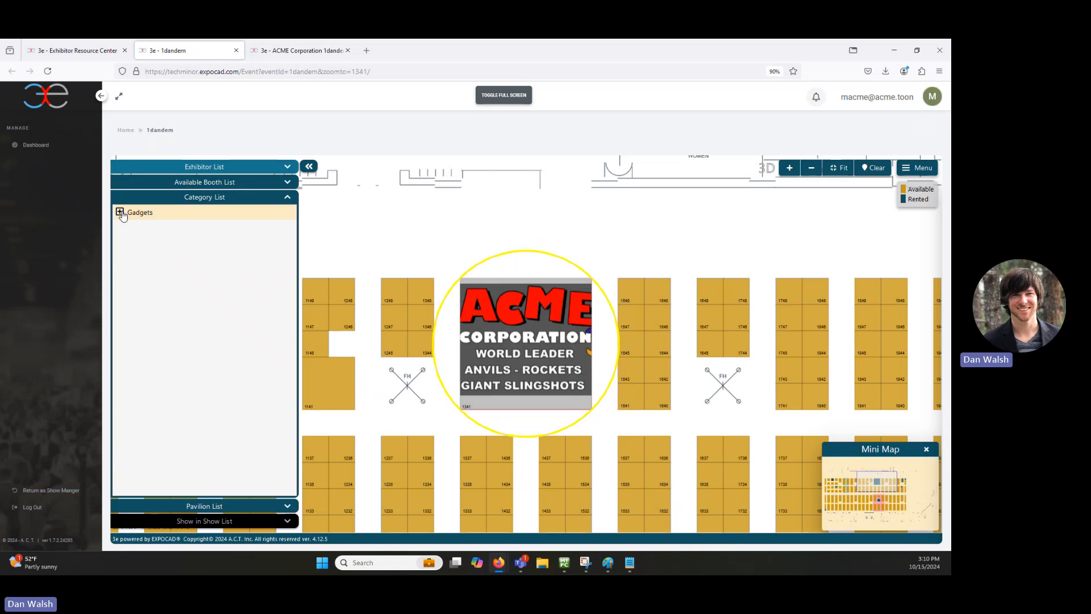
{"action": "scroll", "coordinate": [762, 231], "scroll_direction": "up", "scroll_amount": 2}
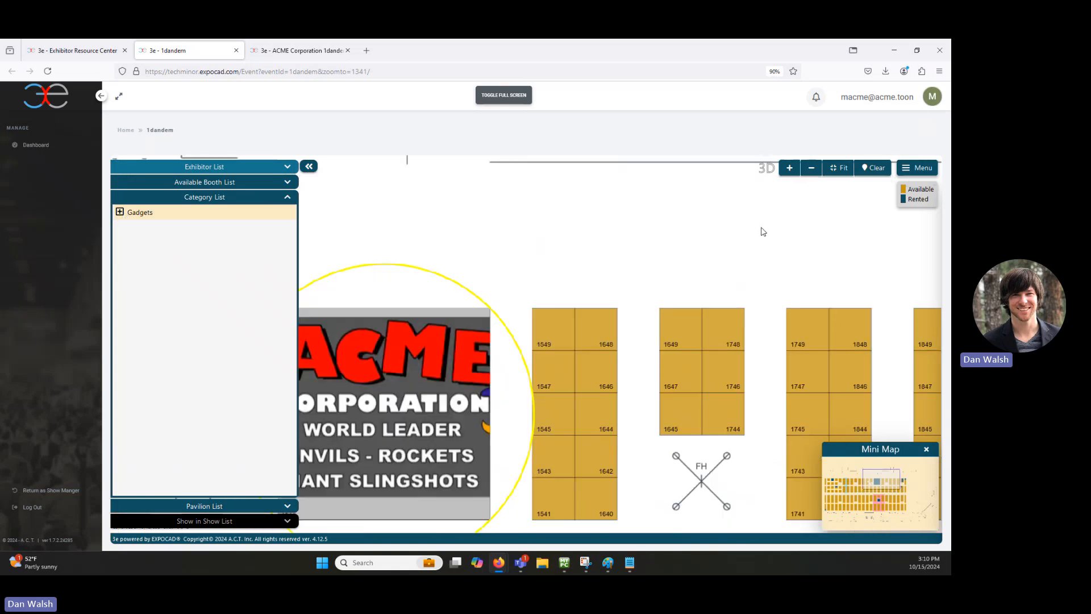
{"action": "left_click", "coordinate": [321, 56]}
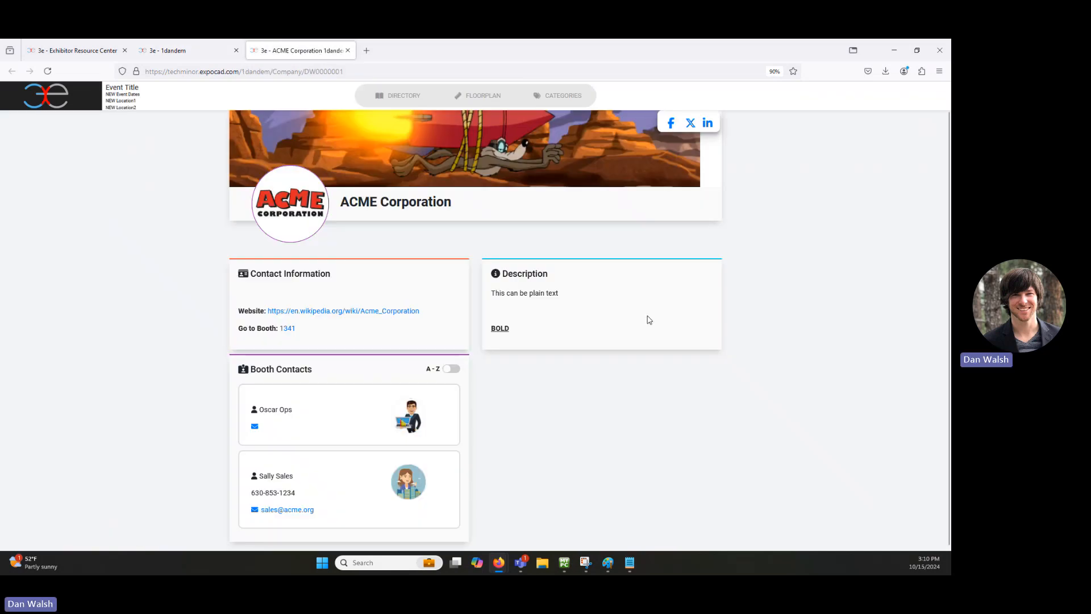
Step: Check ACME Corporation's categories in the directory, then expand Gadgets on the Categories page
{"action": "left_click", "coordinate": [395, 103]}
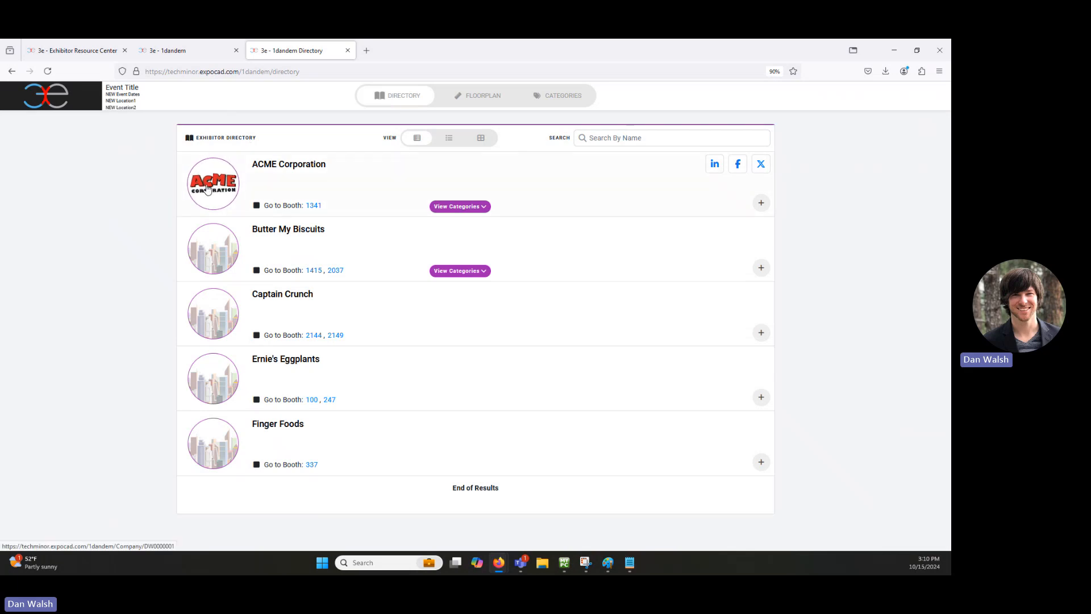
{"action": "left_click", "coordinate": [482, 207]}
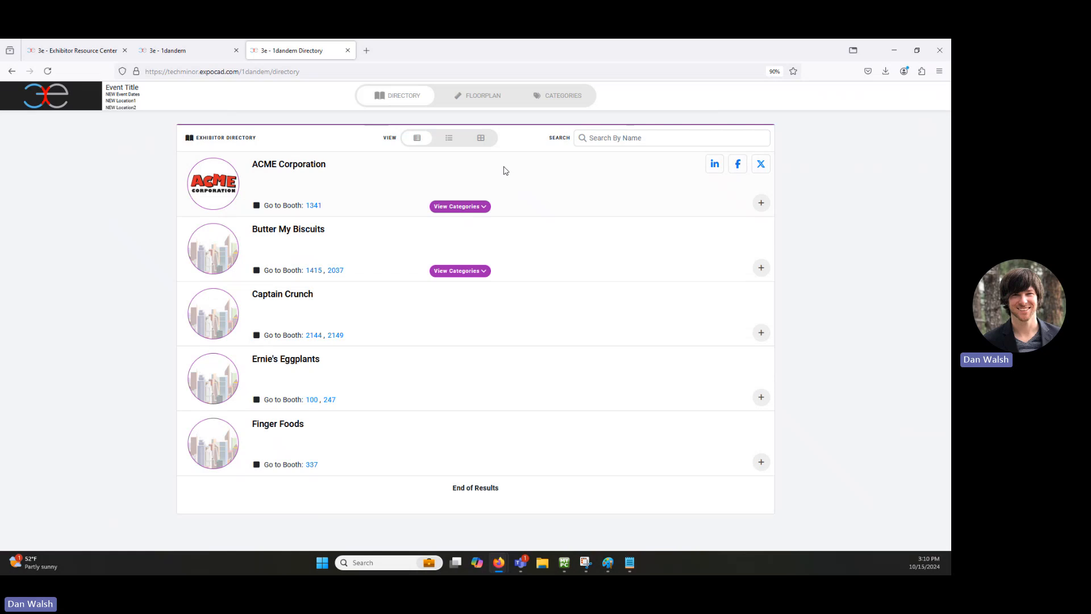
{"action": "left_click", "coordinate": [561, 97]}
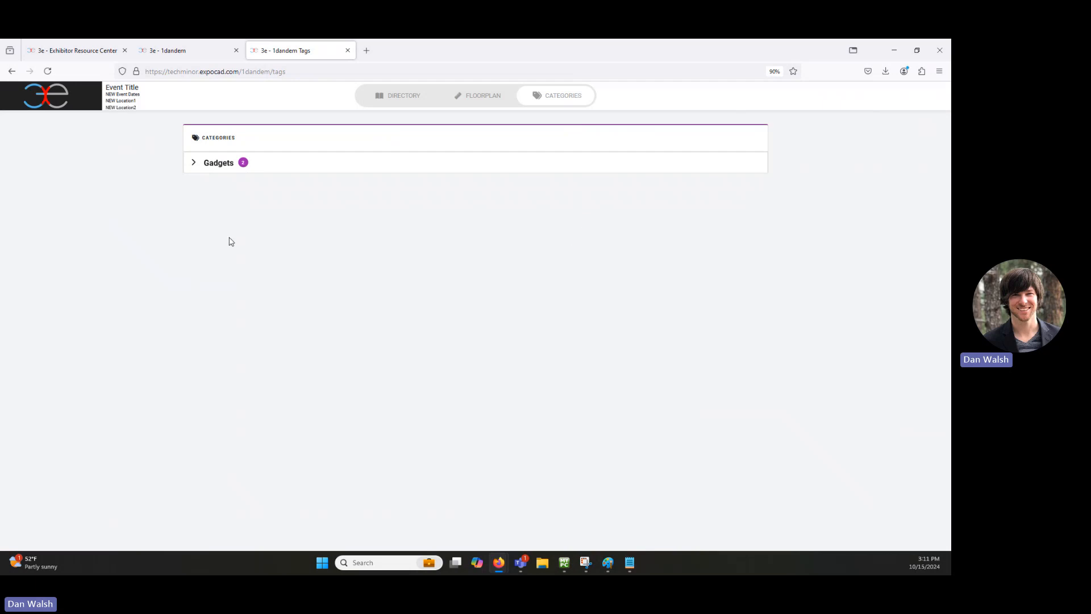
{"action": "left_click", "coordinate": [193, 164]}
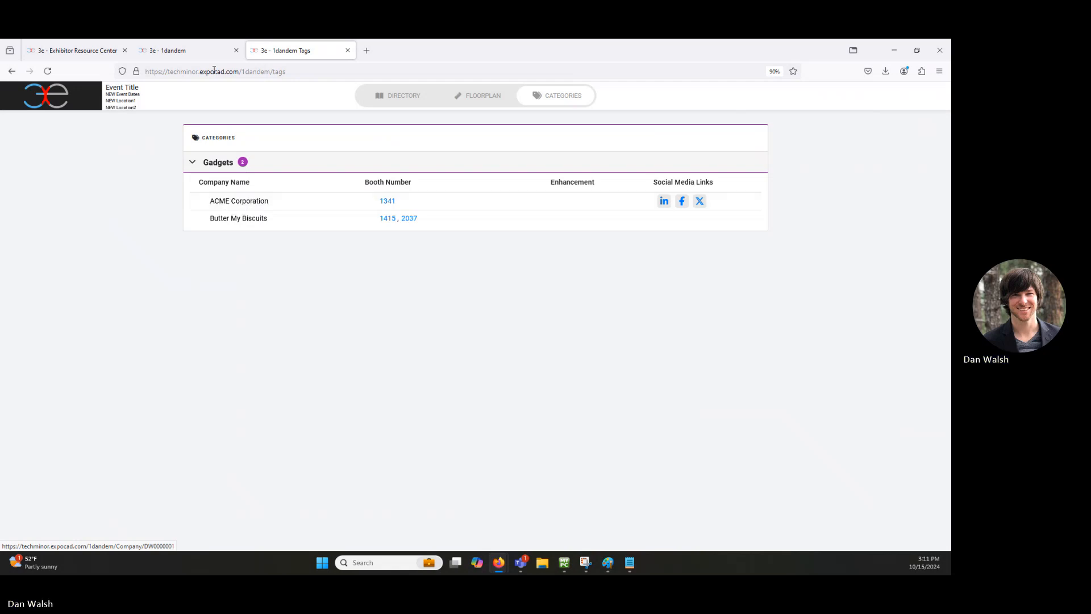
Step: From the exhibitor dashboard, start a new ACME product with diytornado.png as its main image
{"action": "left_click", "coordinate": [80, 50]}
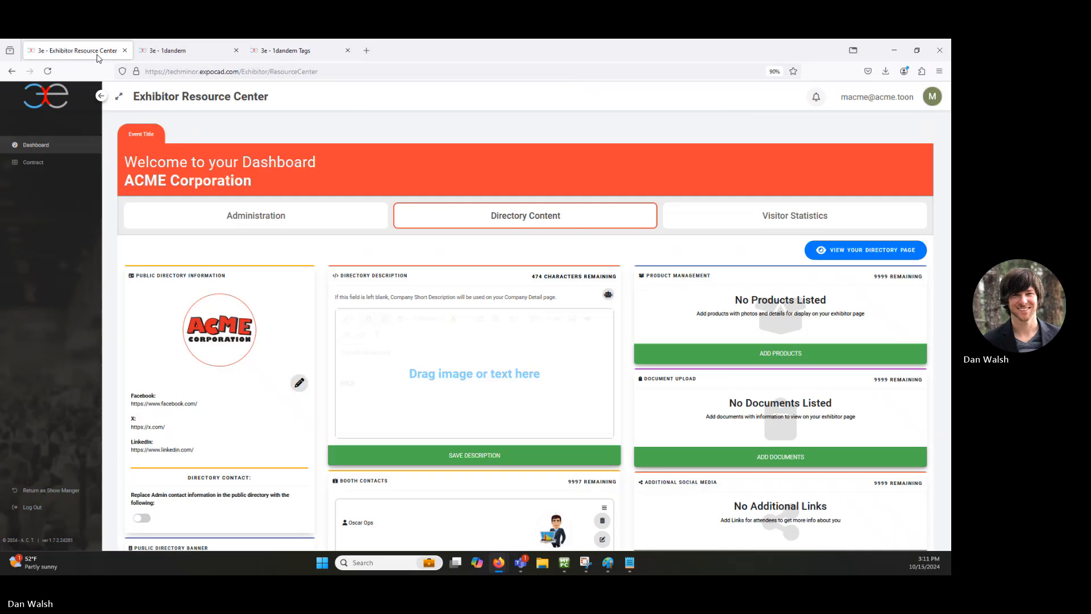
{"action": "scroll", "coordinate": [568, 307], "scroll_direction": "down", "scroll_amount": 4}
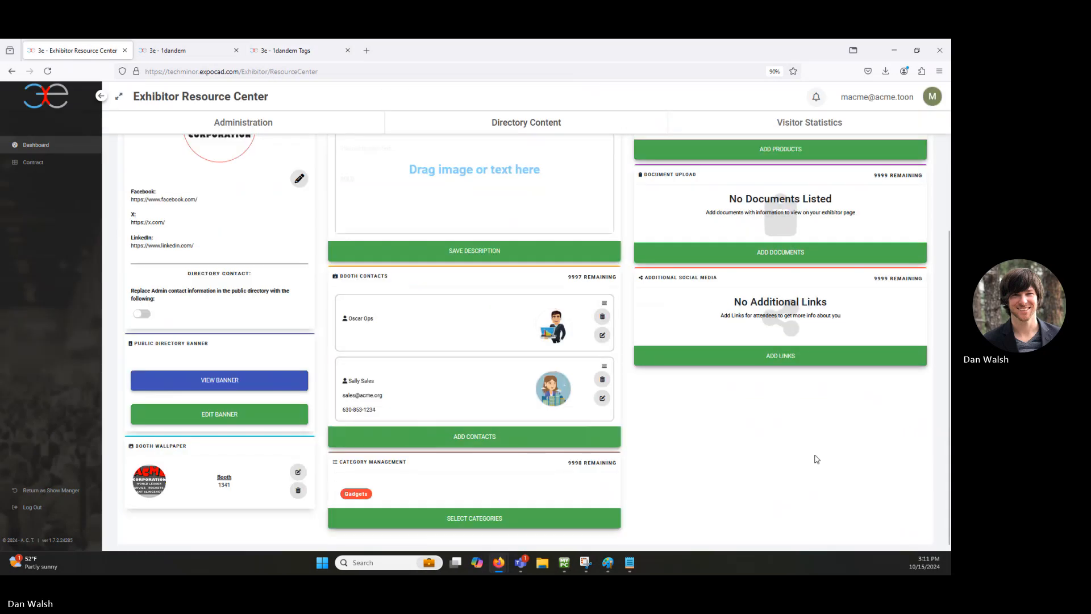
{"action": "scroll", "coordinate": [830, 420], "scroll_direction": "up", "scroll_amount": 4}
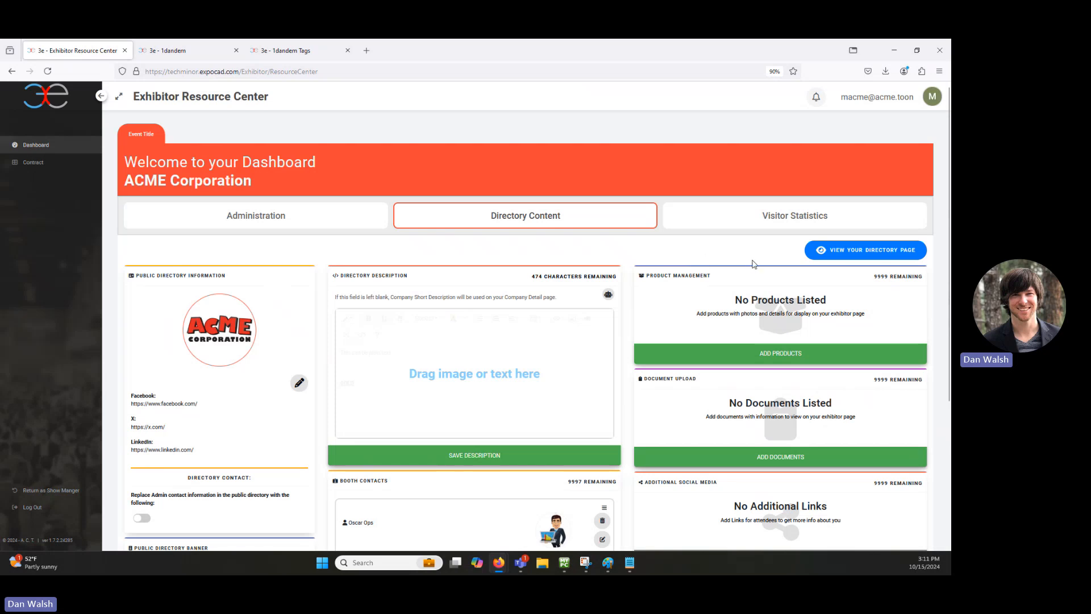
{"action": "left_click", "coordinate": [792, 354]}
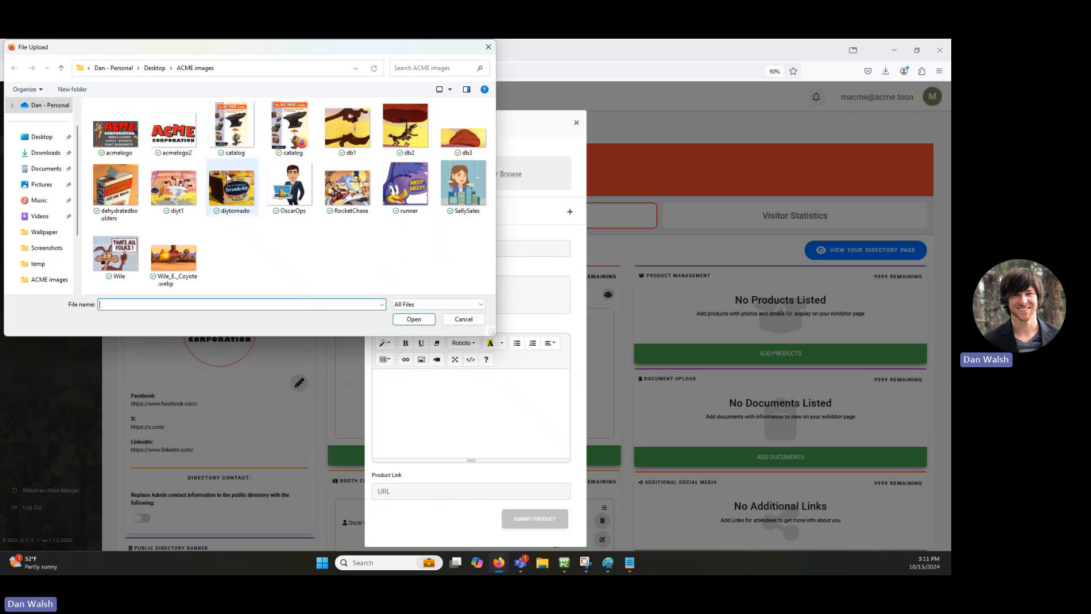
{"action": "double_click", "coordinate": [238, 194]}
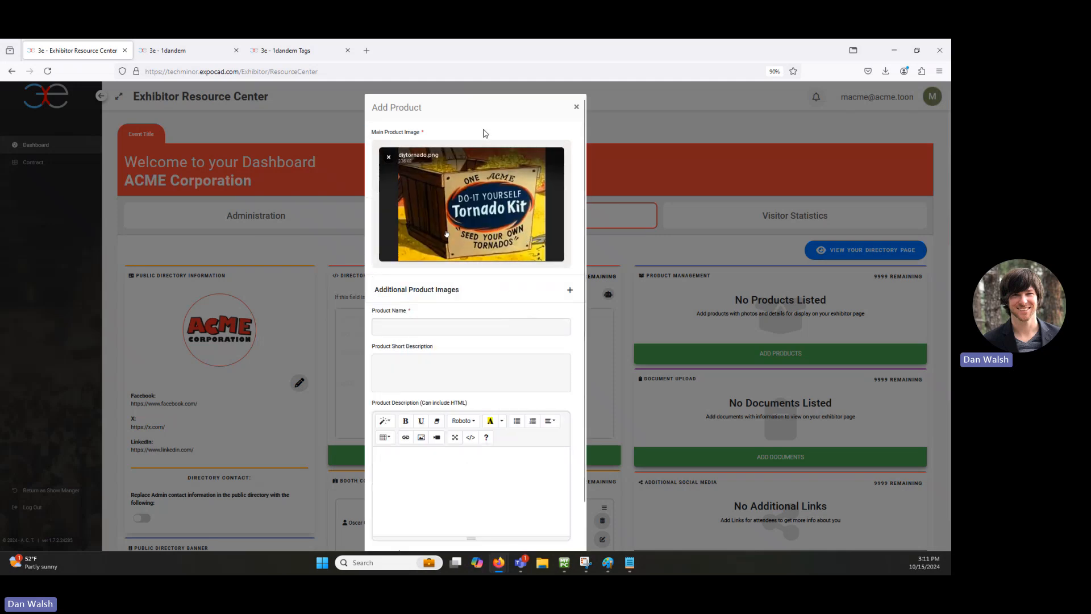
Step: Add diyt1.jpg as an additional product image
{"action": "left_click", "coordinate": [570, 292]}
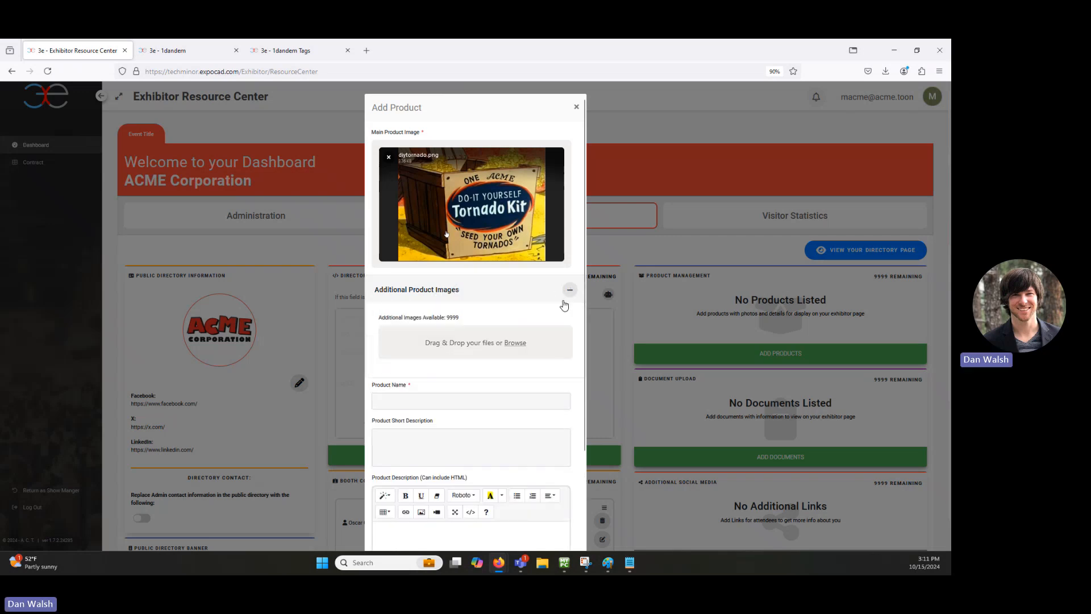
{"action": "left_click", "coordinate": [518, 344]}
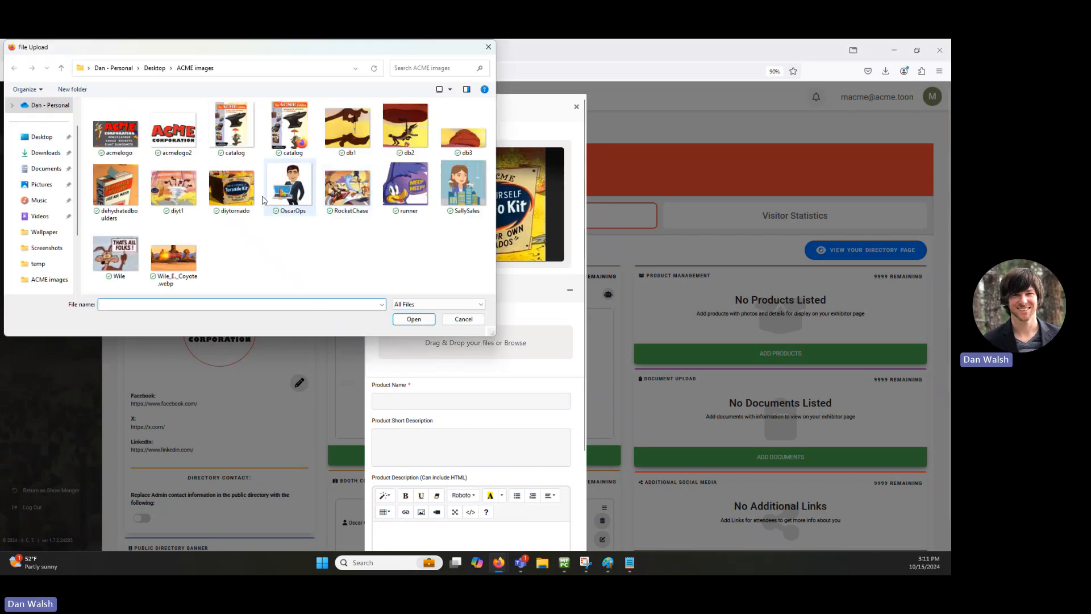
{"action": "double_click", "coordinate": [184, 183]}
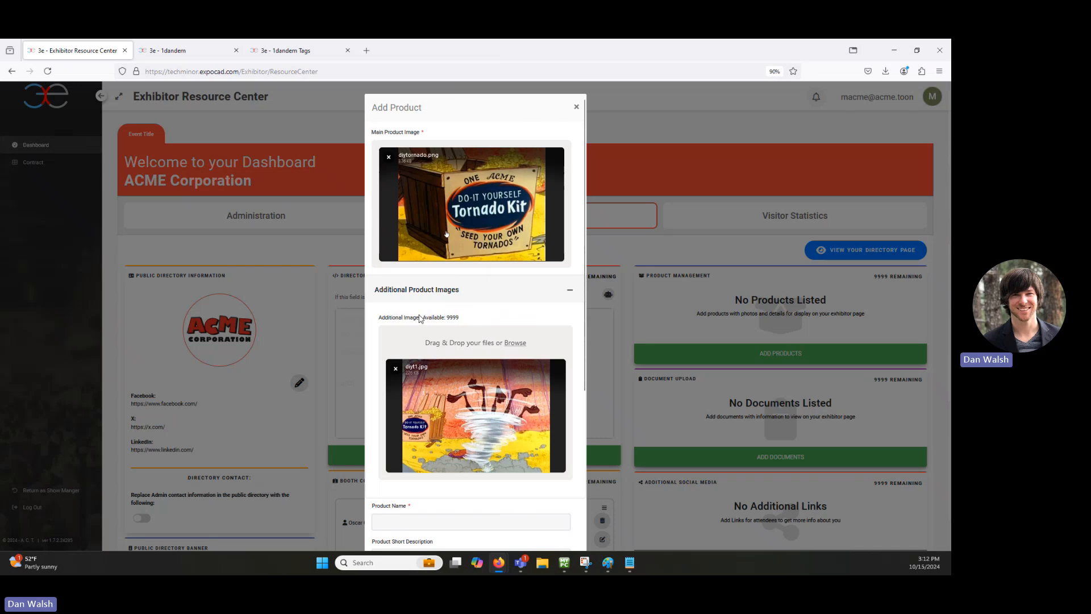
{"action": "scroll", "coordinate": [469, 305], "scroll_direction": "down", "scroll_amount": 3}
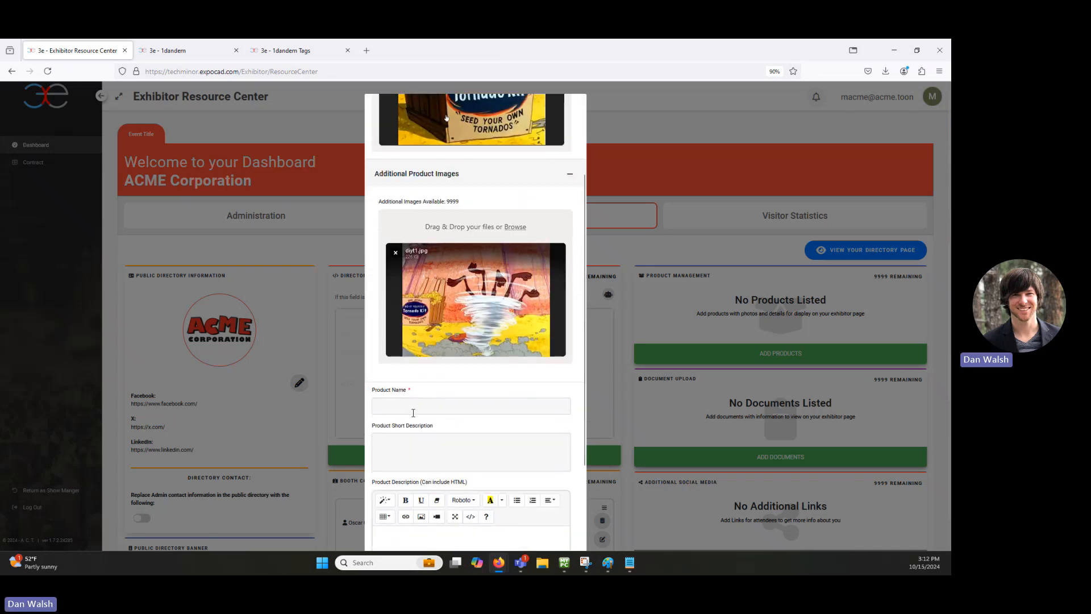
{"action": "scroll", "coordinate": [413, 413], "scroll_direction": "up", "scroll_amount": 1}
{"action": "scroll", "coordinate": [413, 413], "scroll_direction": "down", "scroll_amount": 1}
Step: Name the product 'Do-it-yourself Tornado Kit' and enter a short description
{"action": "left_click", "coordinate": [423, 403]}
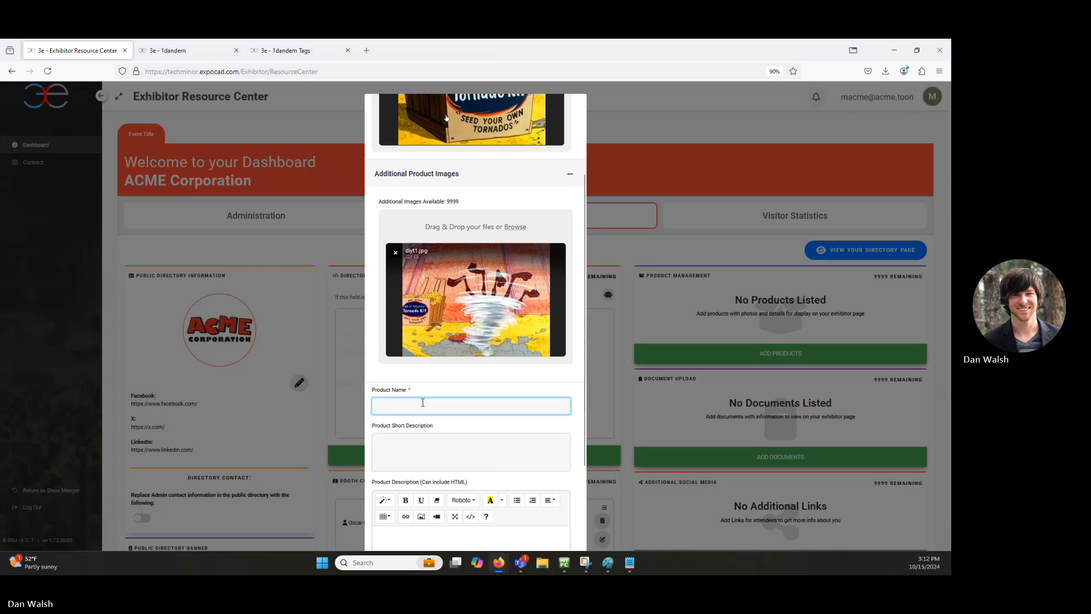
{"action": "type", "text": "Do-i"}
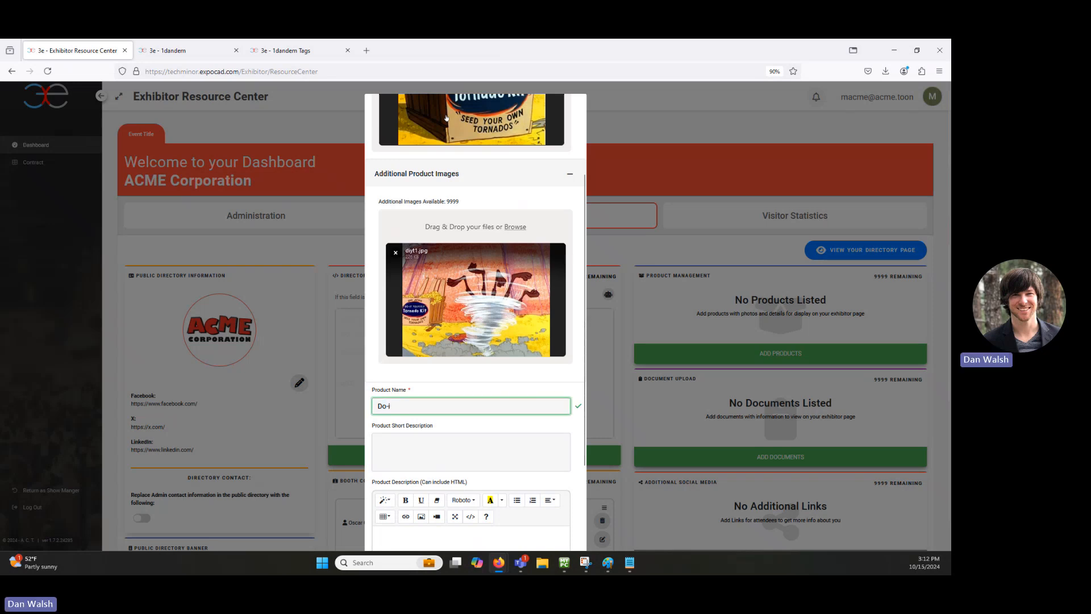
{"action": "type", "text": "t-yourself "}
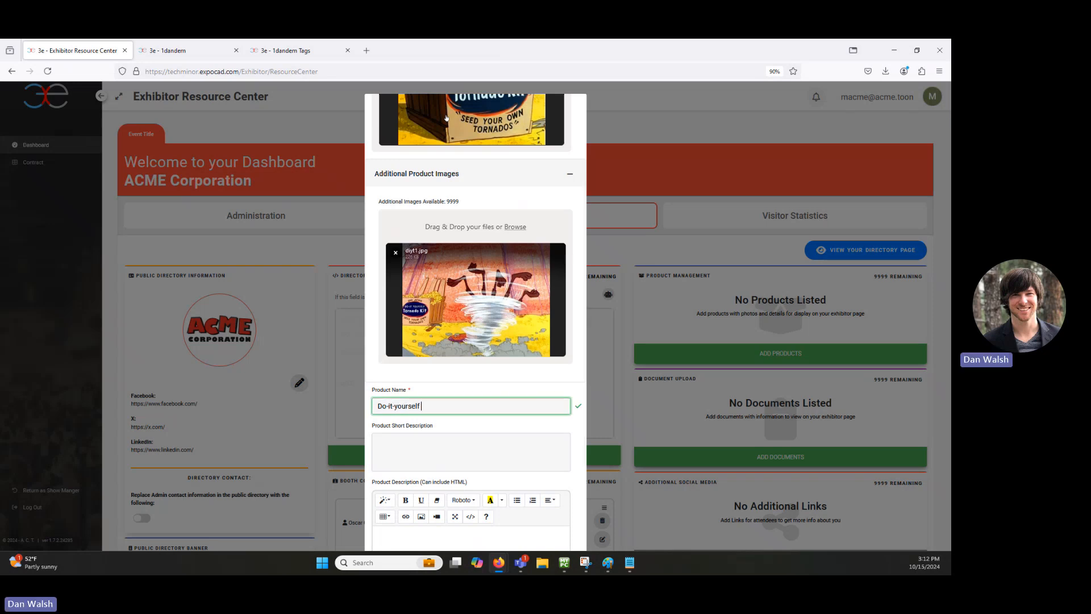
{"action": "type", "text": "Tornado Kit"}
{"action": "key", "text": "Tab"}
{"action": "type", "text": "here"}
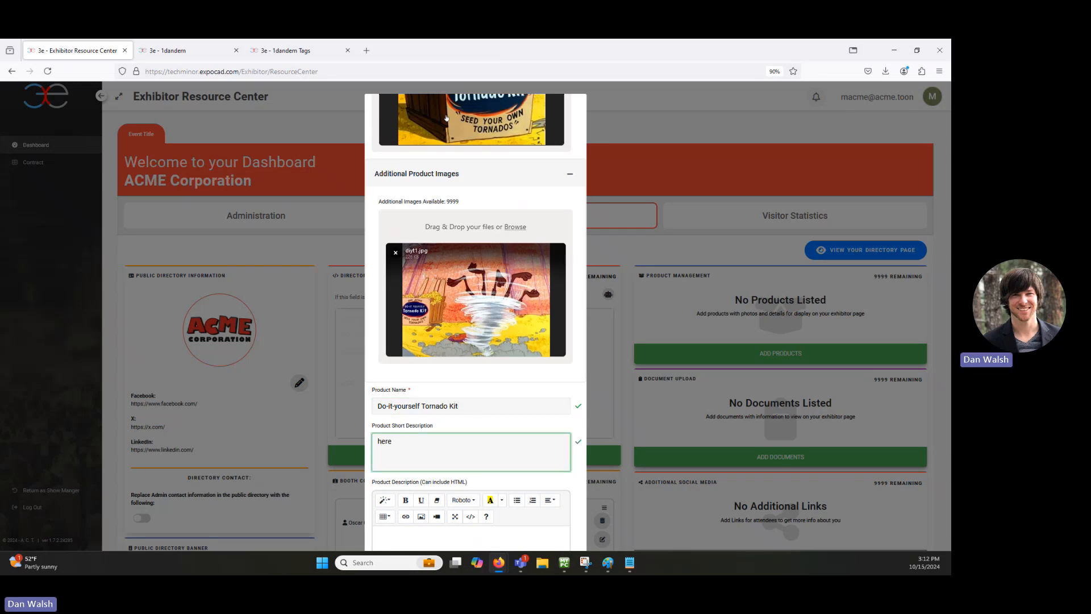
{"action": "type", "text": " a place for short description"}
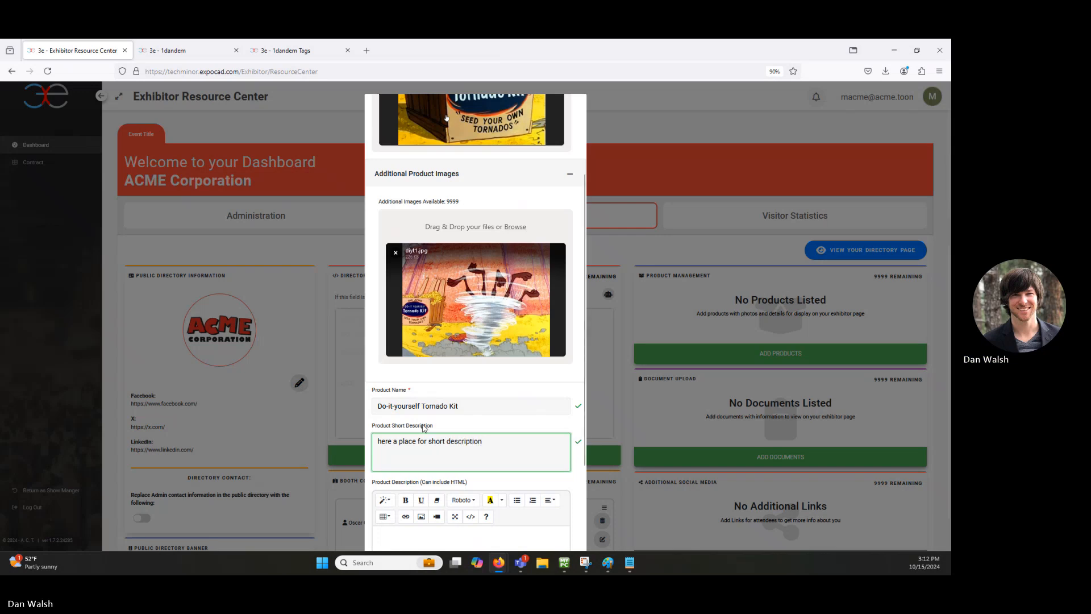
{"action": "scroll", "coordinate": [485, 392], "scroll_direction": "down", "scroll_amount": 3}
{"action": "left_click", "coordinate": [469, 406]}
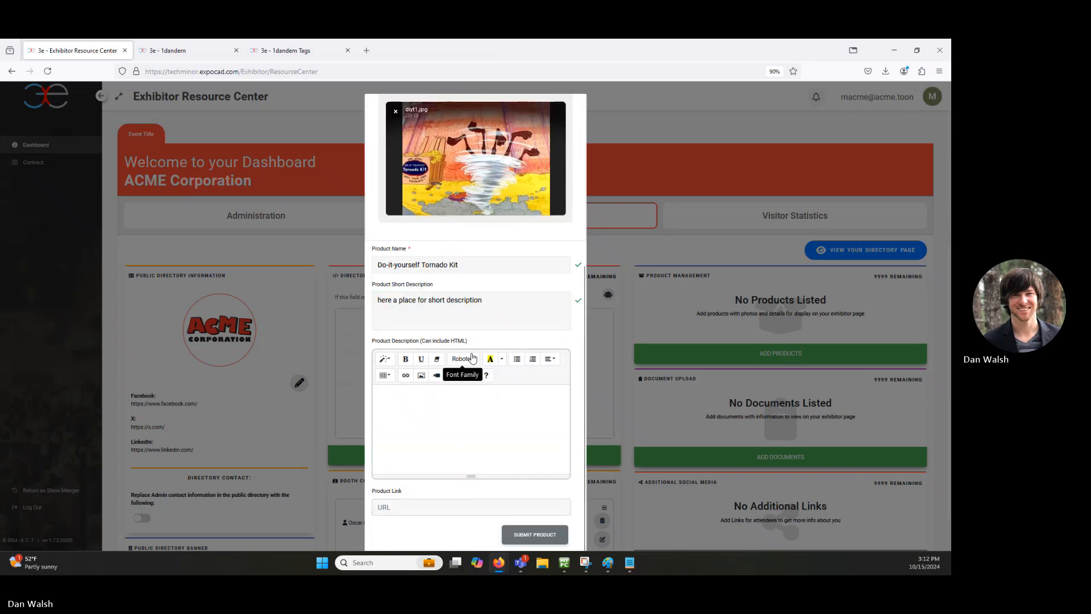
Step: Type the full product description, ending with 'FORMATTED TEXT' in bold and underline
{"action": "type", "text": "Here, al"}
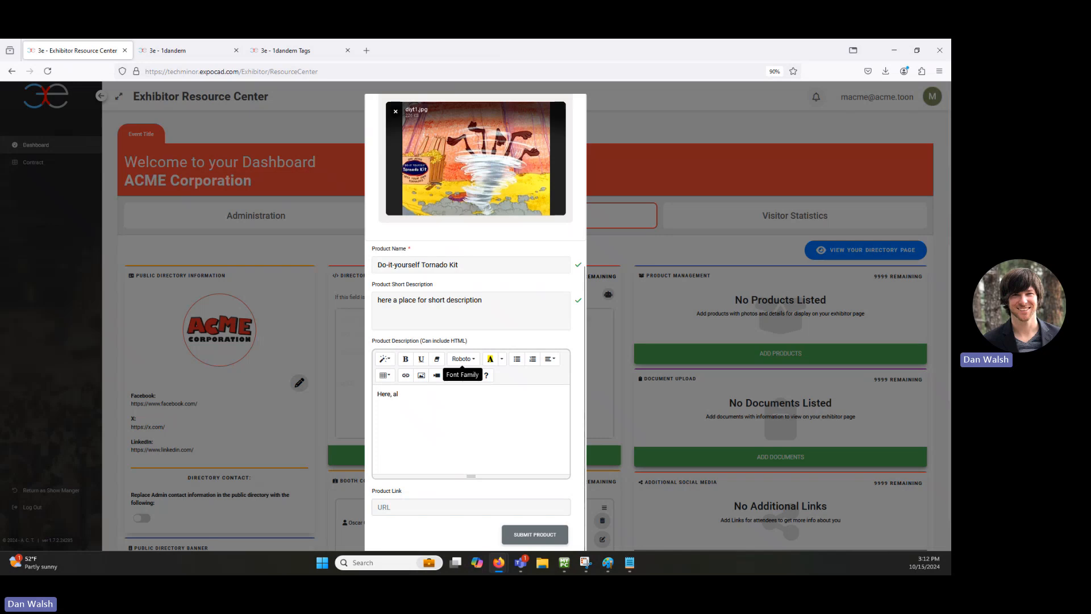
{"action": "type", "text": "onger and more"}
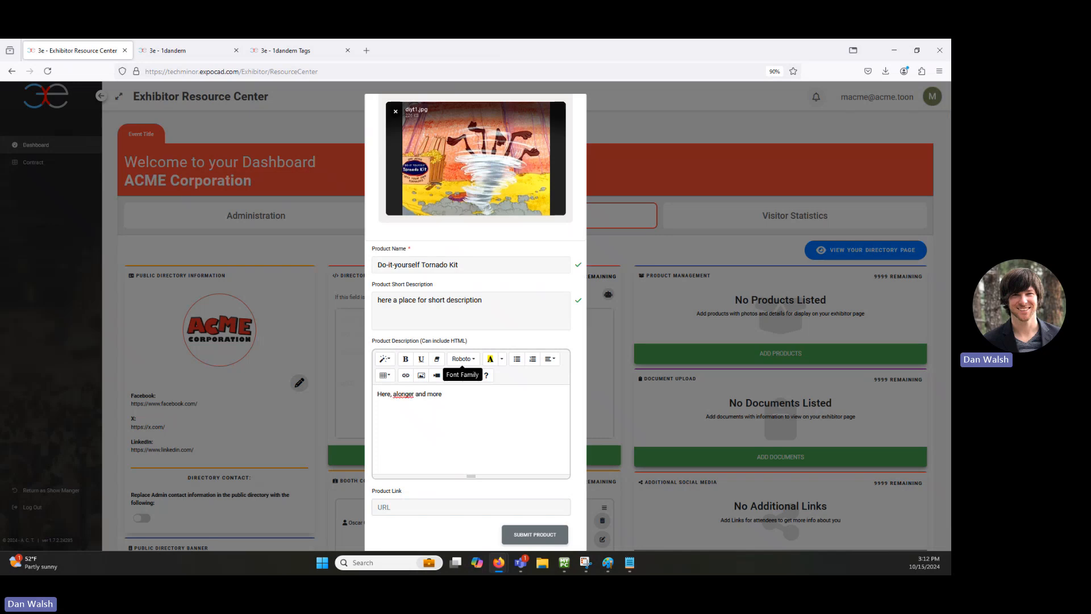
{"action": "type", "text": " detailed description o"}
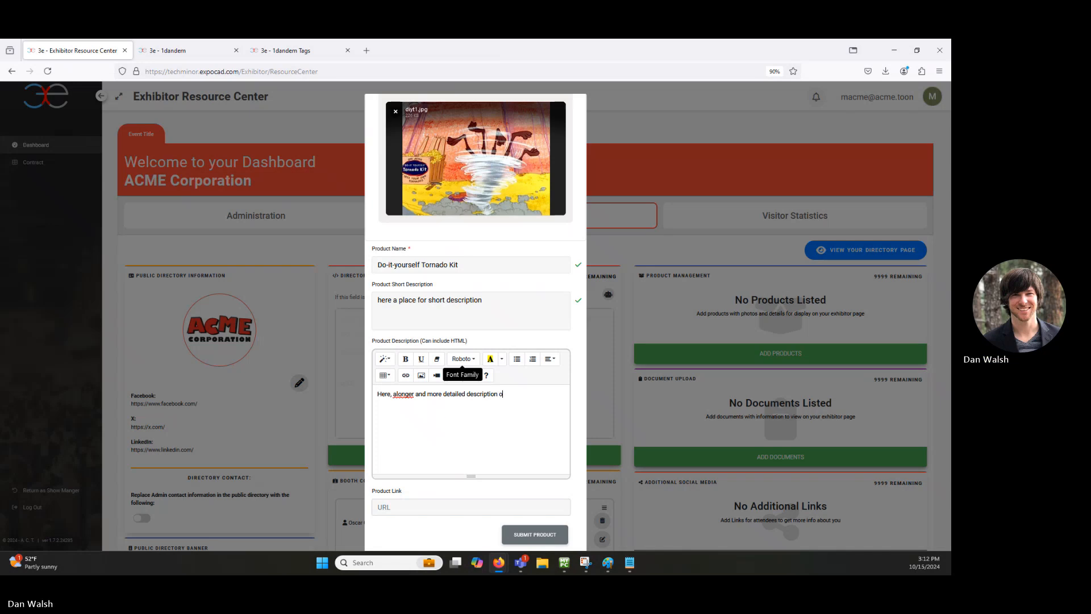
{"action": "type", "text": "long"}
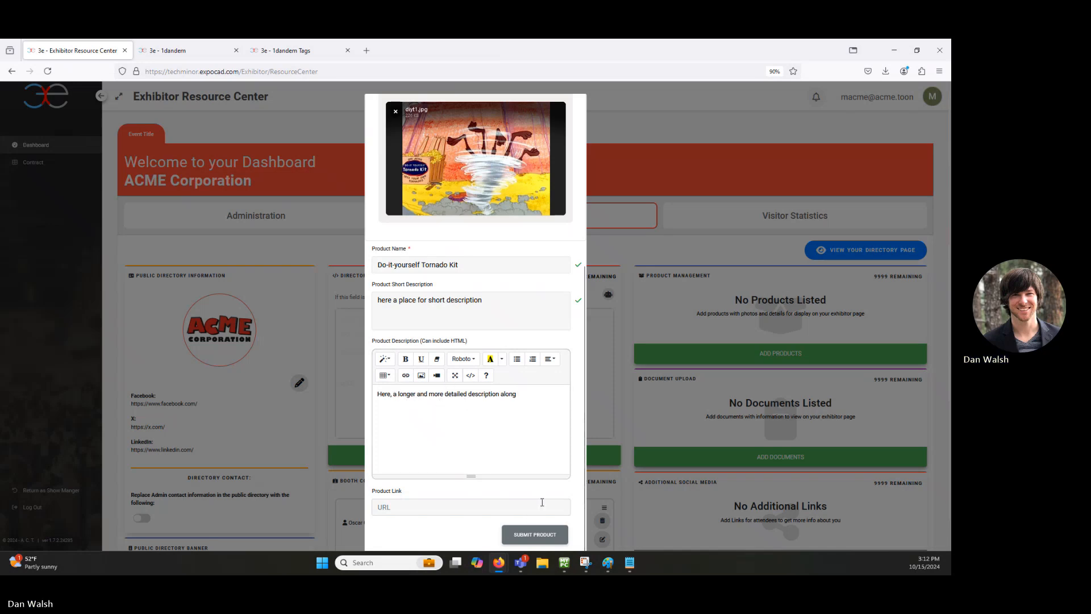
{"action": "type", "text": "with FO"}
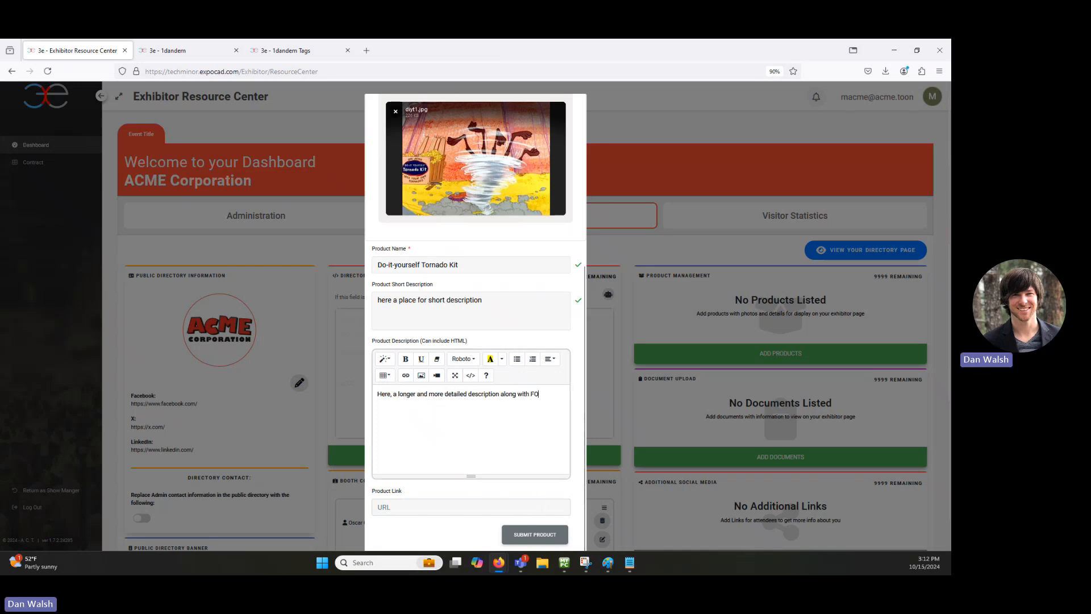
{"action": "type", "text": "RMATTED TE"}
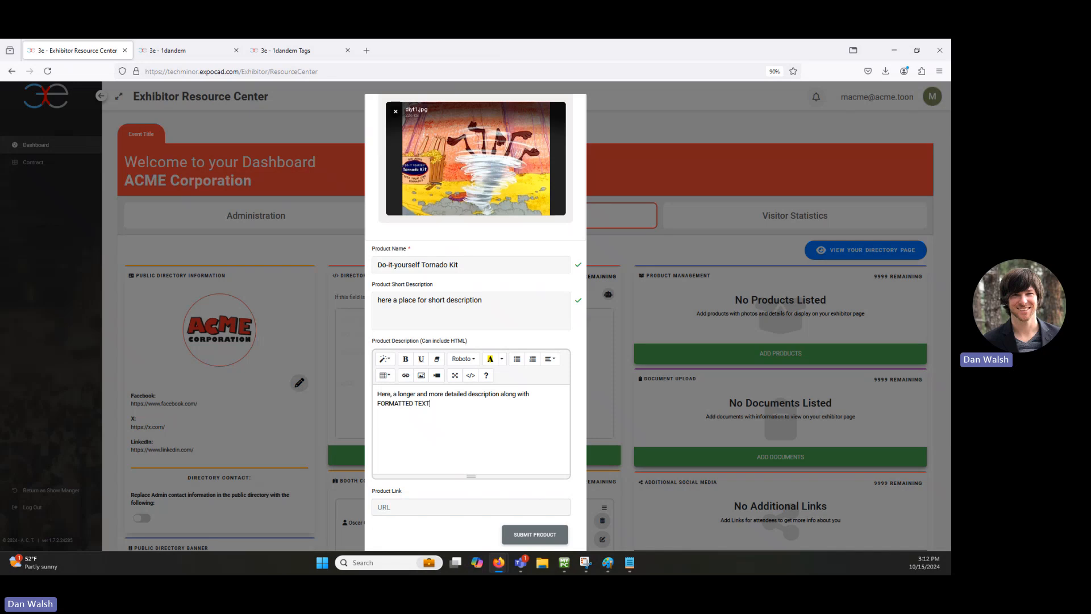
{"action": "type", "text": "XT"}
{"action": "left_click_drag", "start_coordinate": [453, 436], "coordinate": [377, 404]}
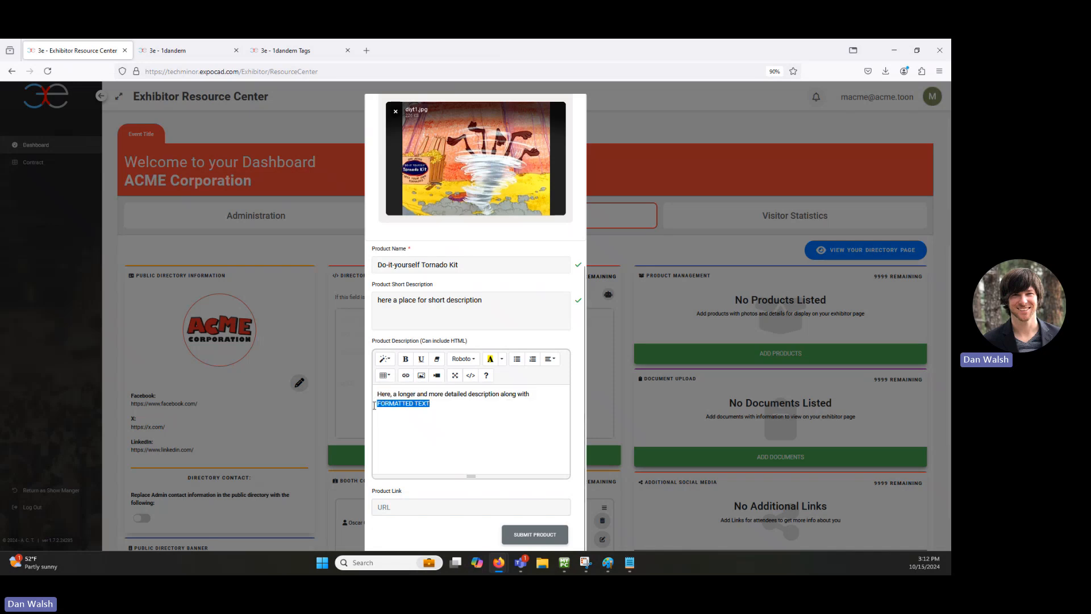
{"action": "left_click", "coordinate": [405, 358]}
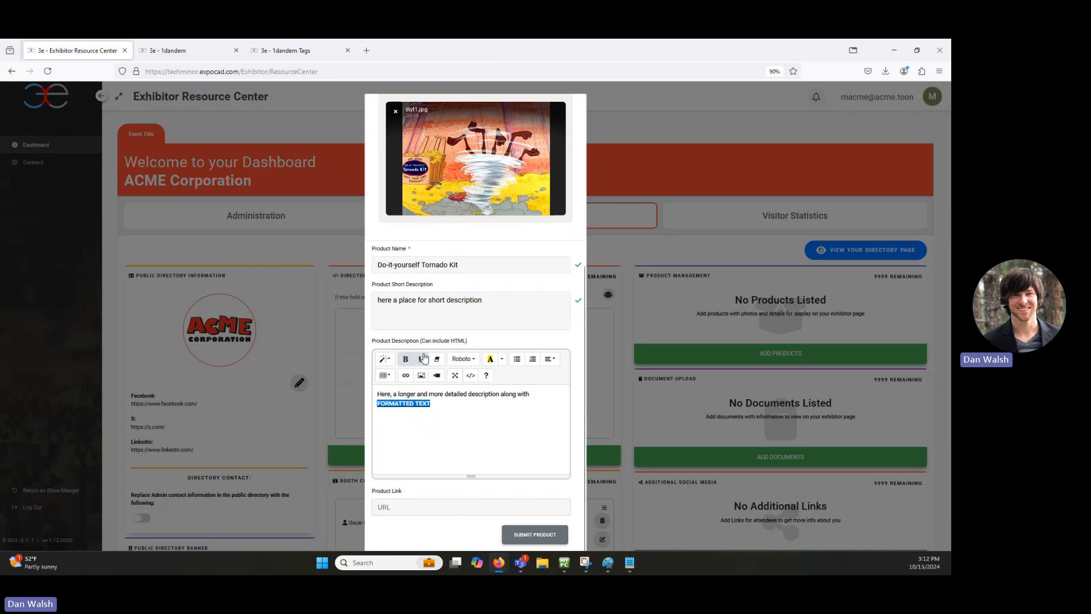
{"action": "left_click", "coordinate": [421, 358]}
{"action": "left_click", "coordinate": [459, 408]}
{"action": "left_click", "coordinate": [410, 508]}
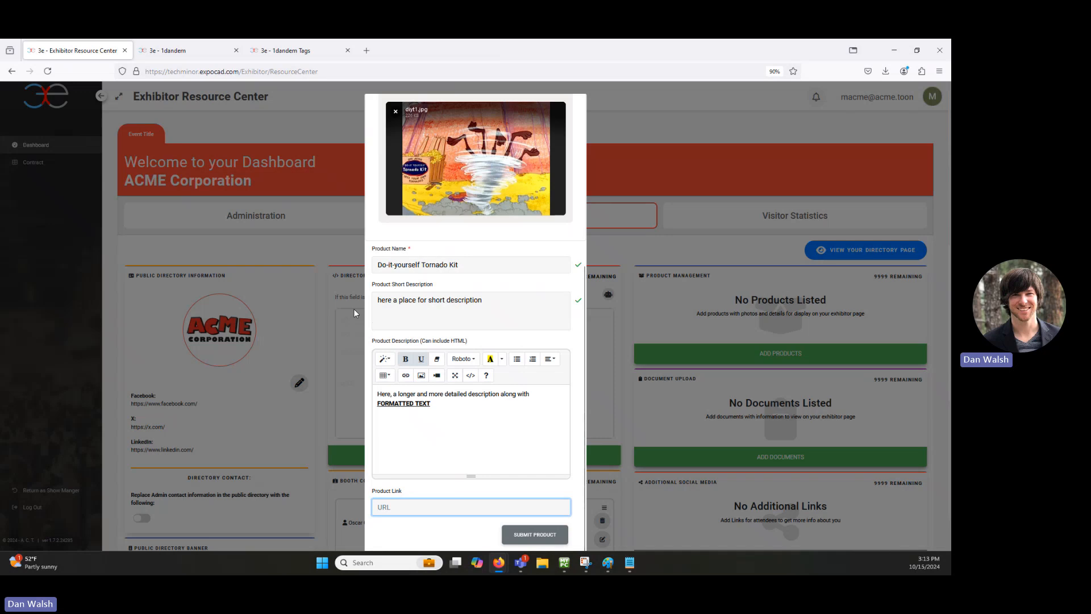
{"action": "left_click", "coordinate": [367, 50]}
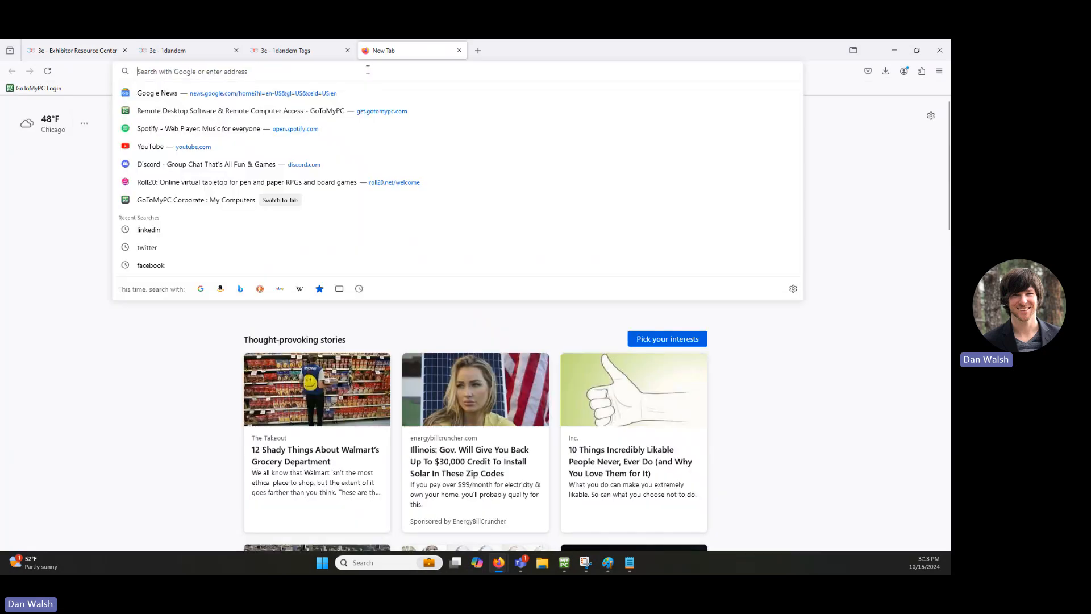
Step: Search 'acme corp wiki', open the Acme Corporation Wikipedia article, and copy its URL
{"action": "type", "text": "acme corm"}
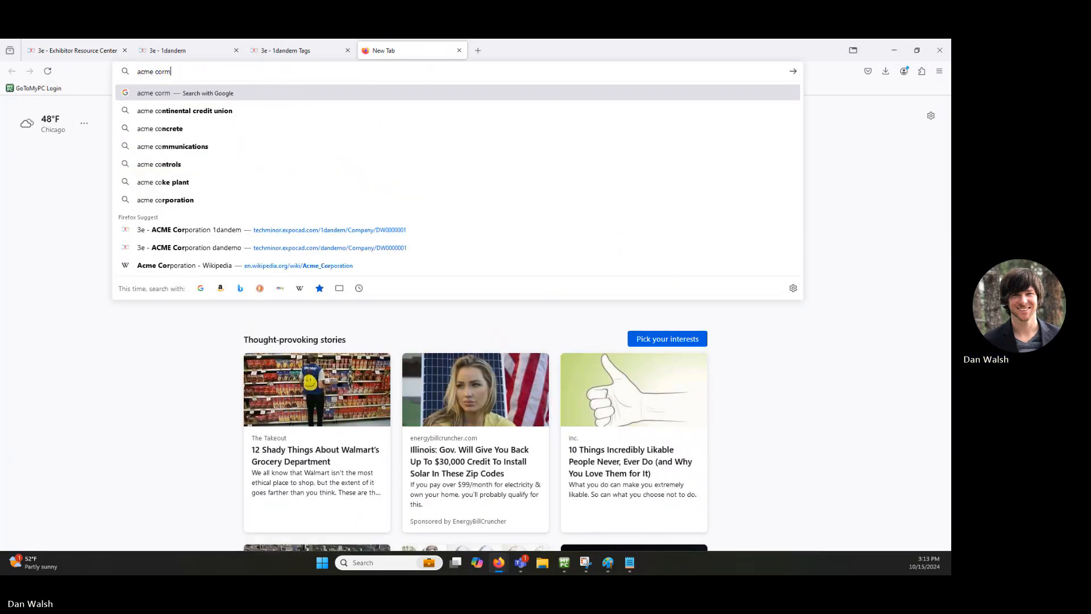
{"action": "key", "text": "BackSpace"}
{"action": "type", "text": "p wiki"}
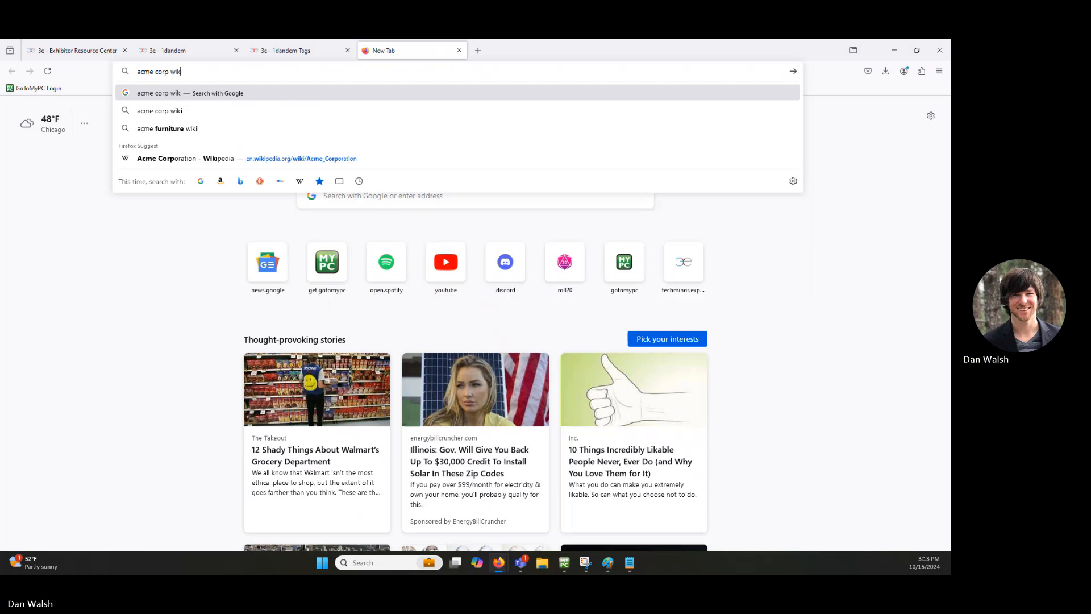
{"action": "key", "text": "Return"}
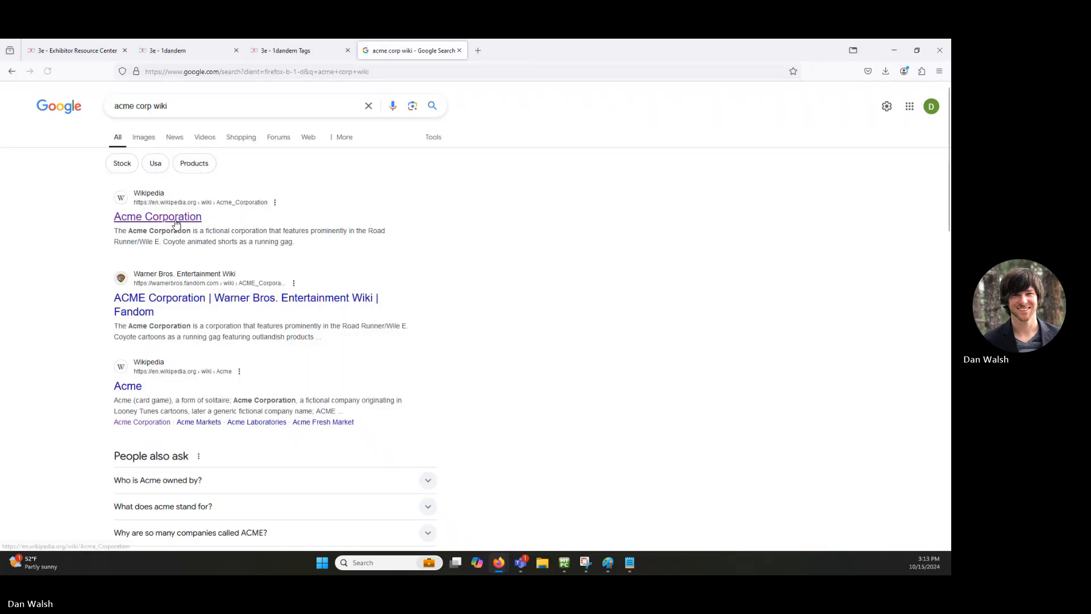
{"action": "left_click", "coordinate": [154, 221]}
{"action": "left_click", "coordinate": [147, 73]}
{"action": "key", "text": "ctrl+c"}
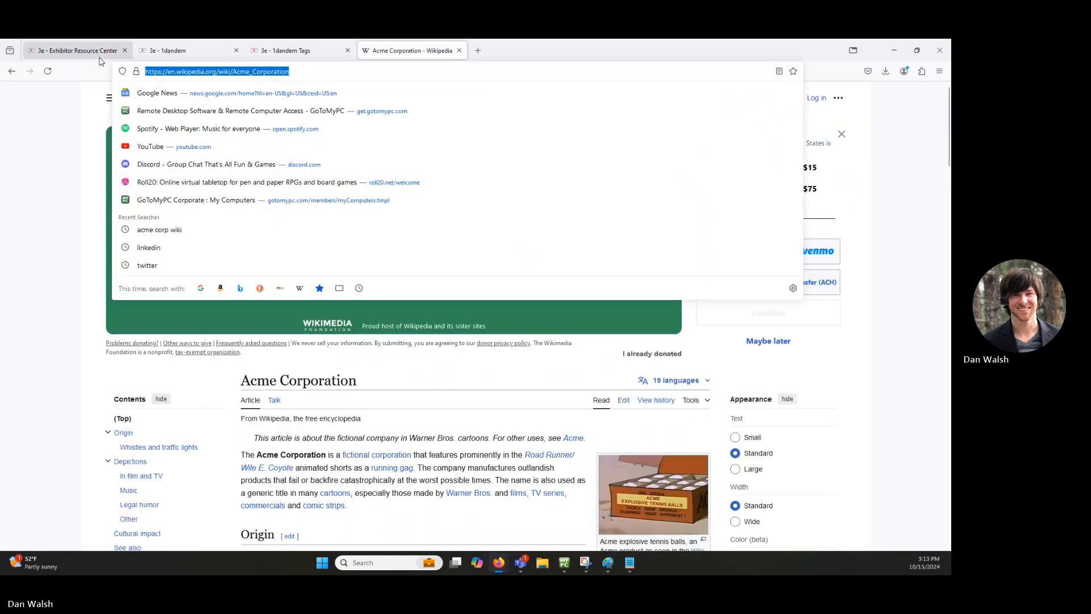
{"action": "left_click", "coordinate": [289, 52]}
Step: Paste the Wikipedia URL as the Product Link and submit the Do-it-yourself Tornado Kit product
{"action": "left_click", "coordinate": [75, 51]}
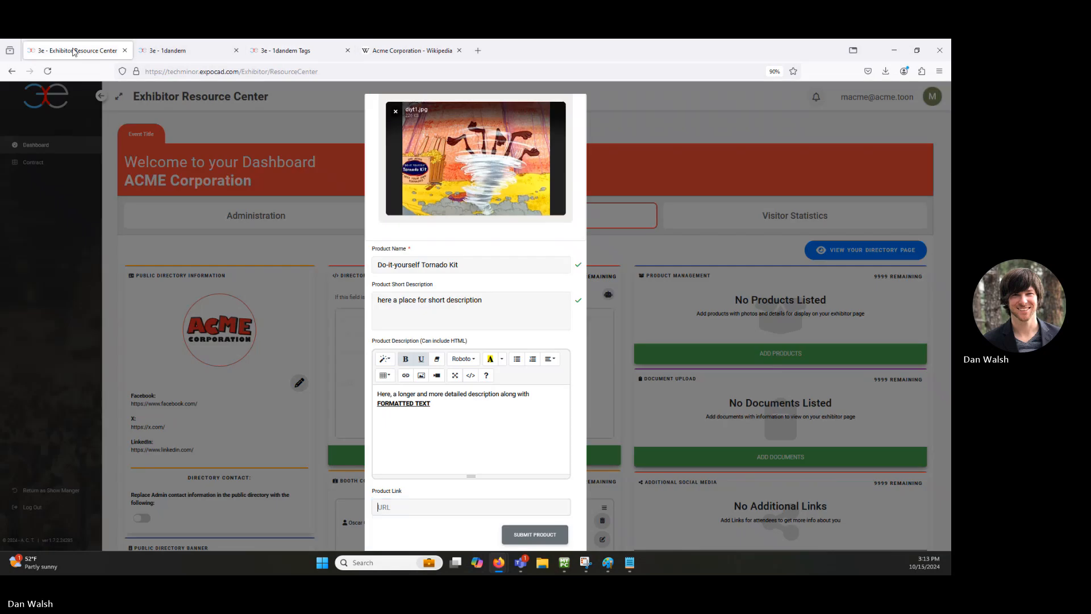
{"action": "left_click", "coordinate": [423, 505]}
{"action": "key", "text": "ctrl+v"}
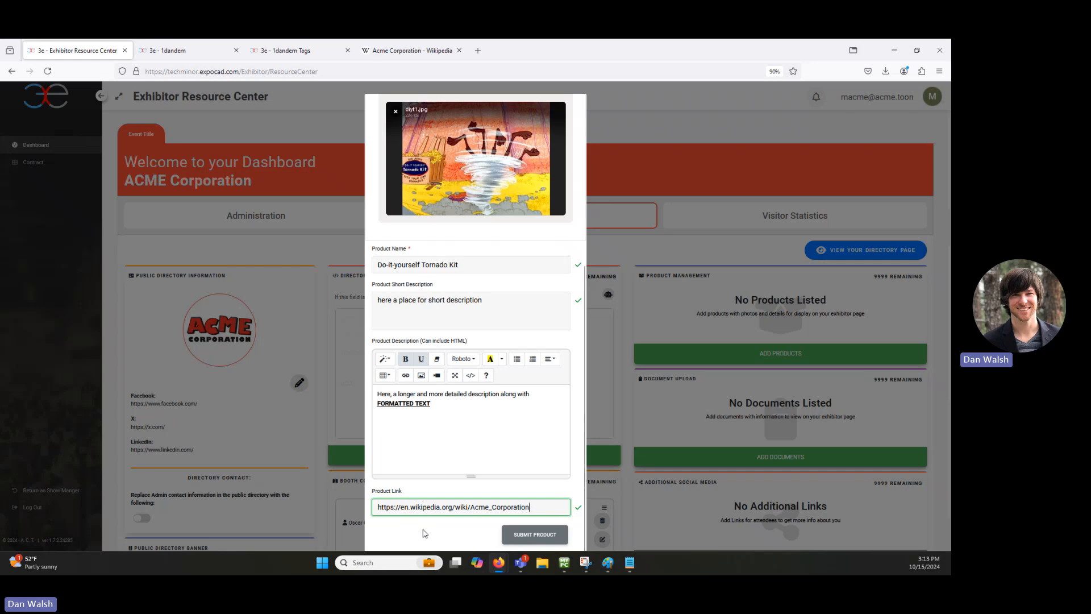
{"action": "left_click", "coordinate": [531, 534]}
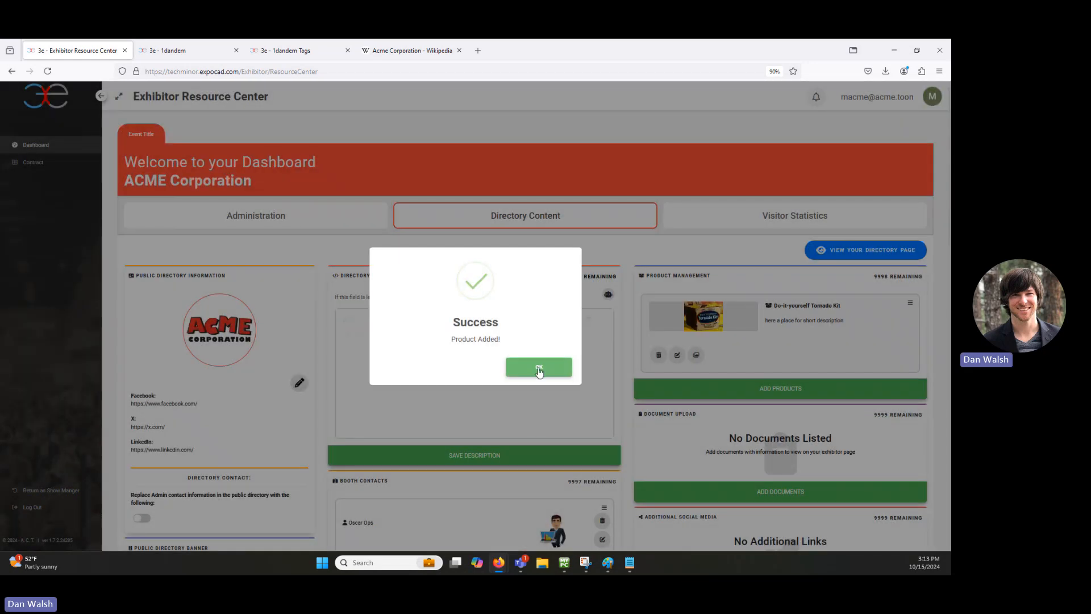
{"action": "left_click", "coordinate": [540, 370]}
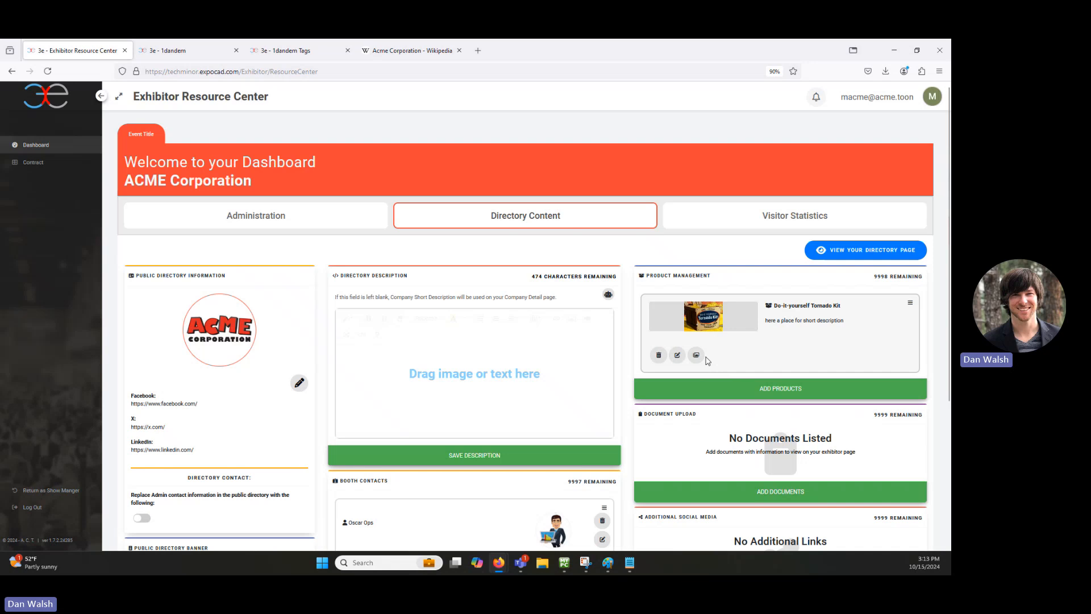
Step: Close the floor-plan tab and open ACME Corporation's page from the public Directory
{"action": "left_click", "coordinate": [174, 56]}
{"action": "left_click", "coordinate": [237, 50]}
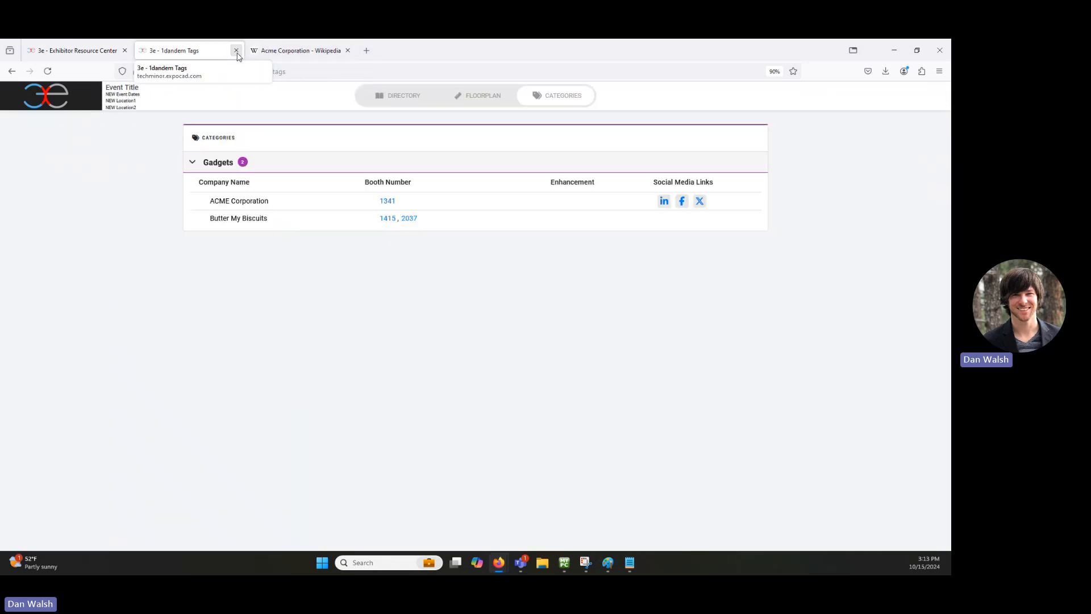
{"action": "left_click", "coordinate": [399, 94]}
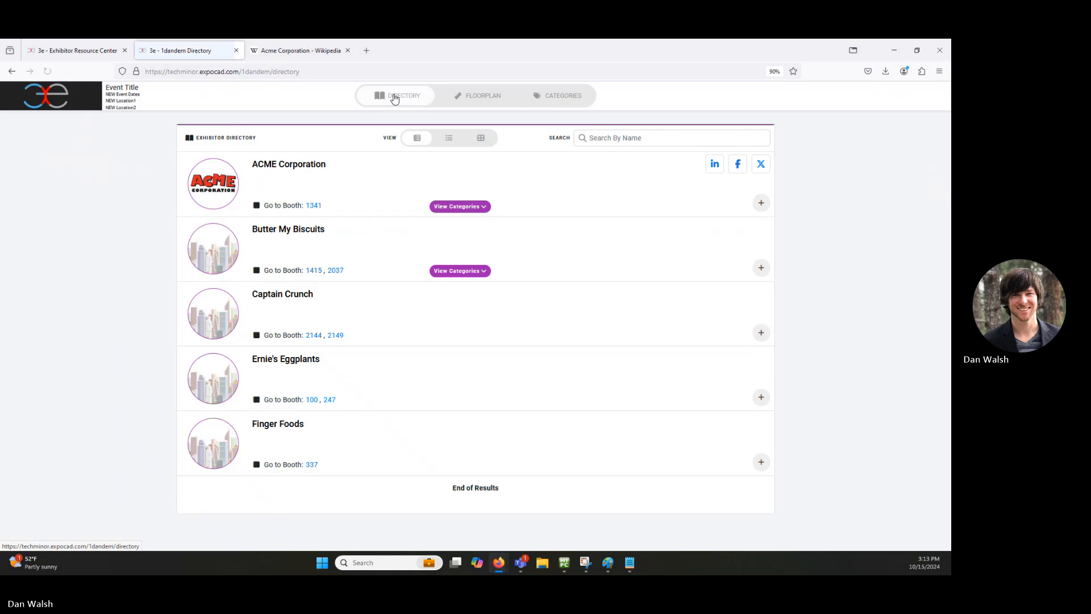
{"action": "left_click", "coordinate": [303, 164]}
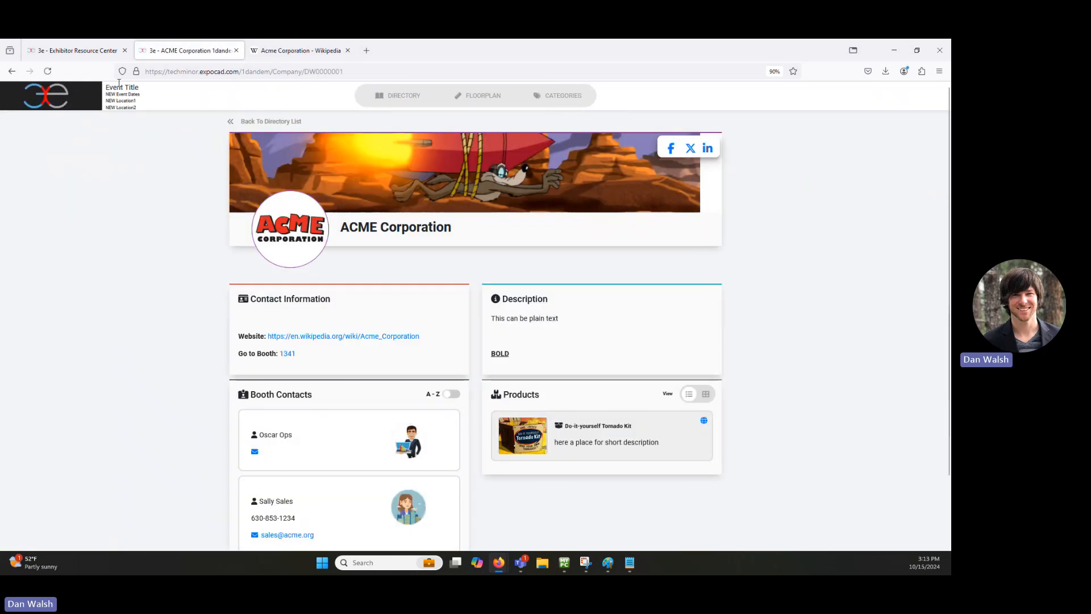
{"action": "scroll", "coordinate": [608, 313], "scroll_direction": "down", "scroll_amount": 2}
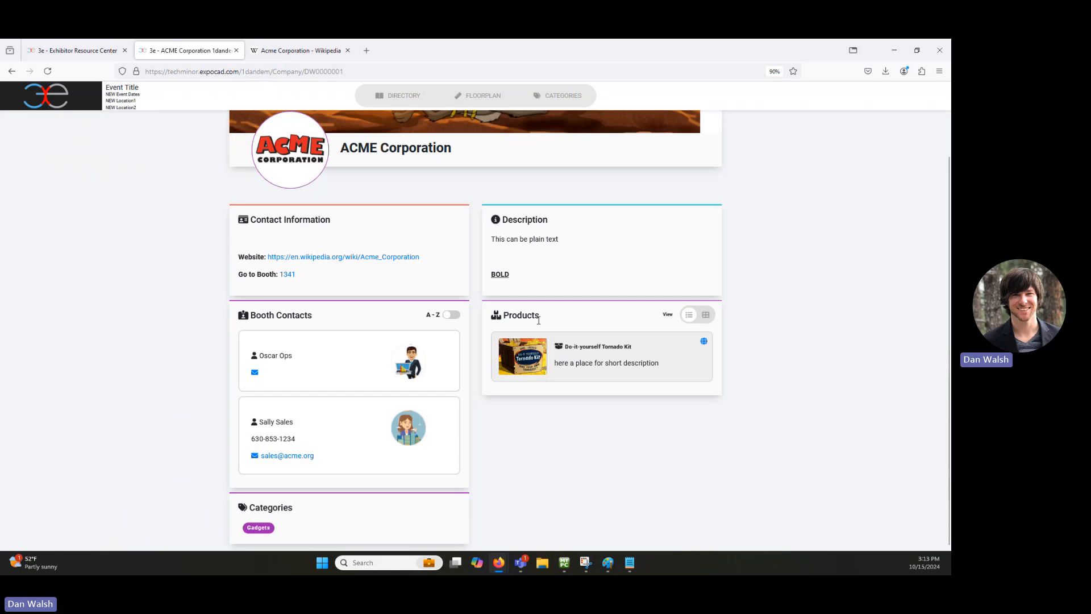
Step: View the Do-it-yourself Tornado Kit product details, including its second tornado image
{"action": "left_click", "coordinate": [535, 357]}
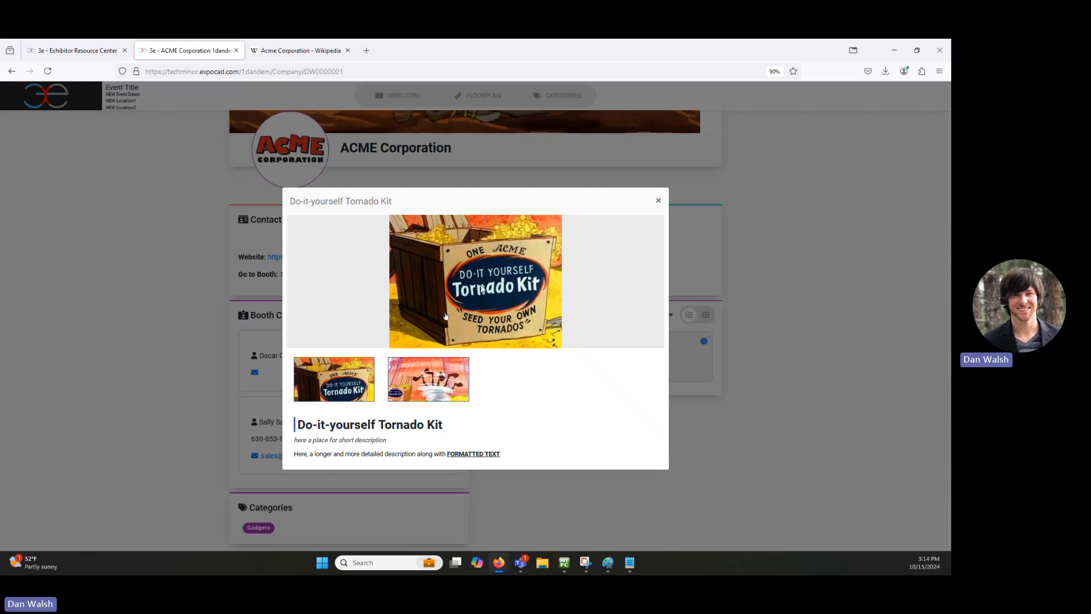
{"action": "left_click", "coordinate": [463, 395]}
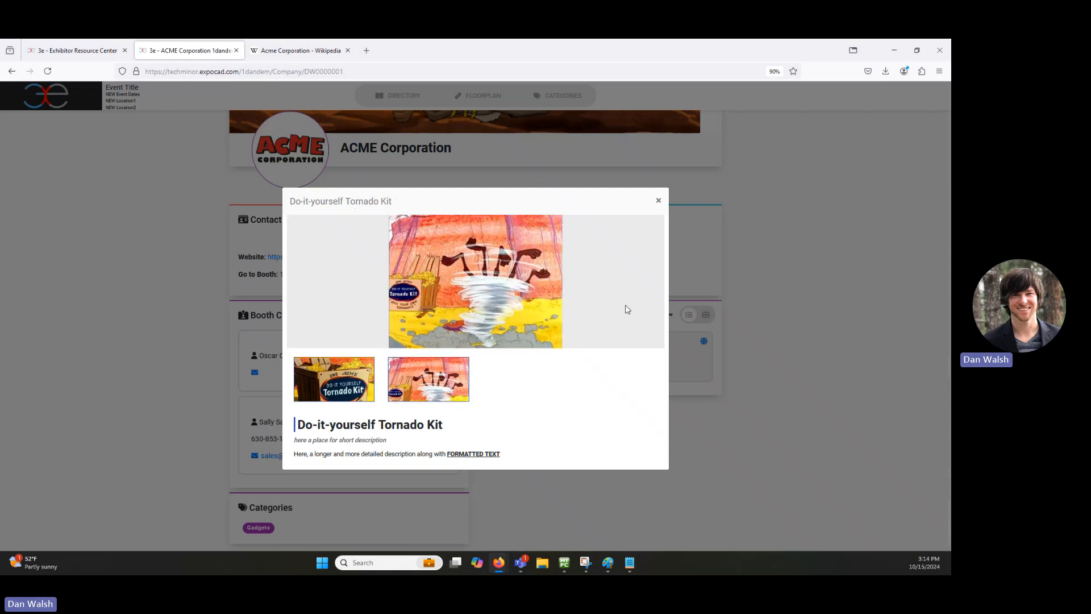
{"action": "scroll", "coordinate": [617, 335], "scroll_direction": "down", "scroll_amount": 1}
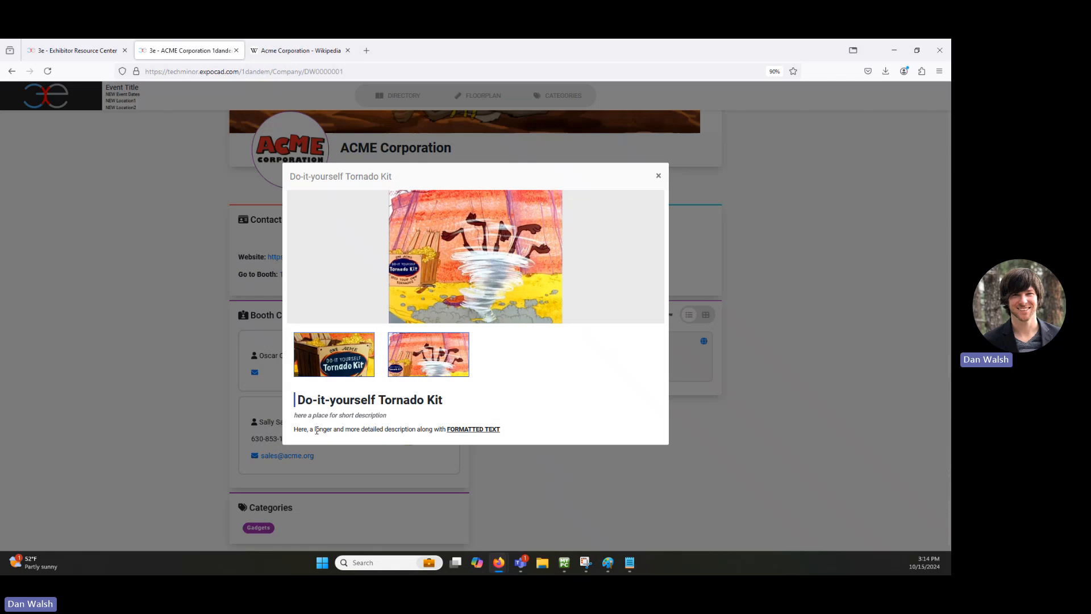
{"action": "left_click", "coordinate": [658, 177]}
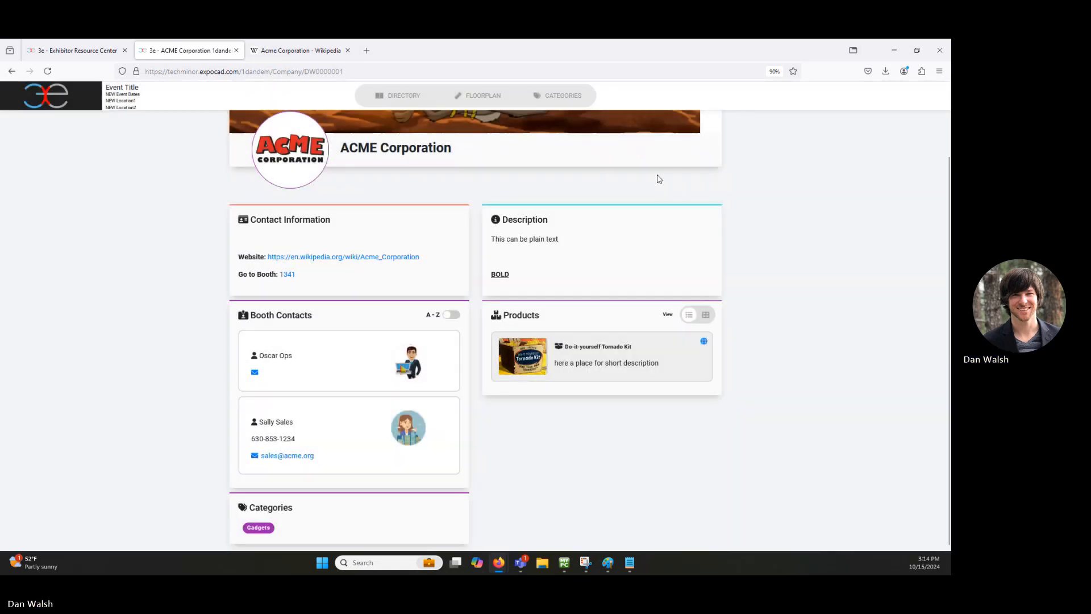
Step: Return to the exhibitor dashboard and open an empty Add Document form
{"action": "left_click", "coordinate": [77, 50]}
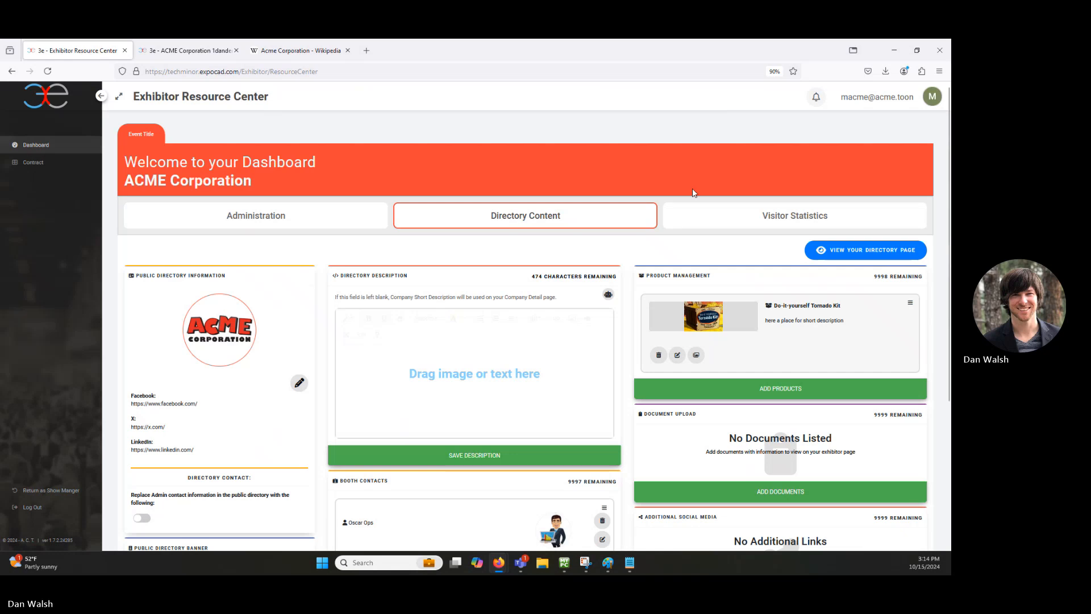
{"action": "scroll", "coordinate": [720, 278], "scroll_direction": "down", "scroll_amount": 3}
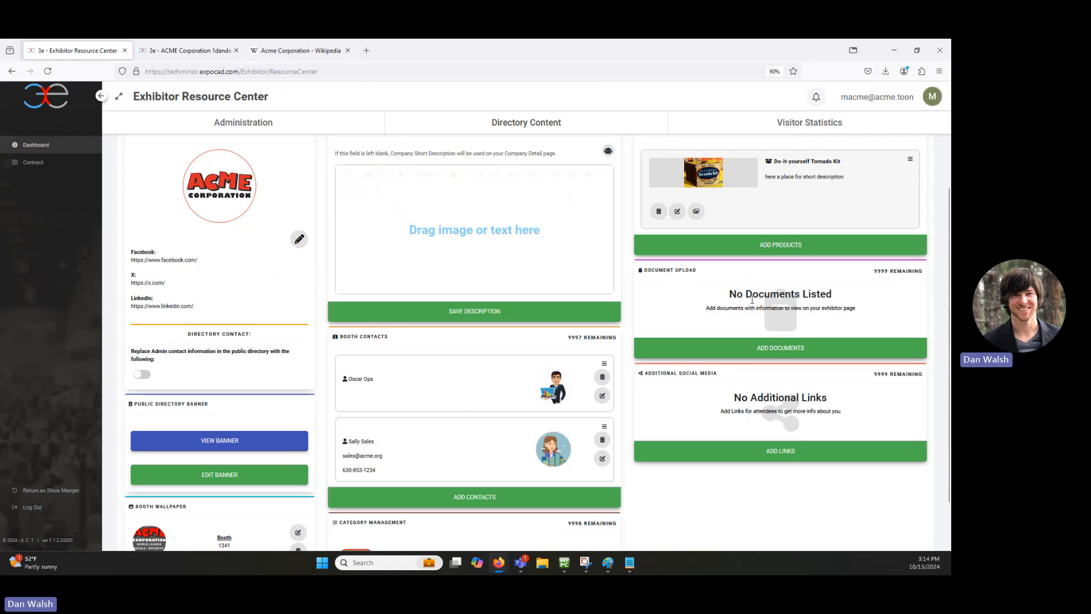
{"action": "left_click", "coordinate": [776, 347]}
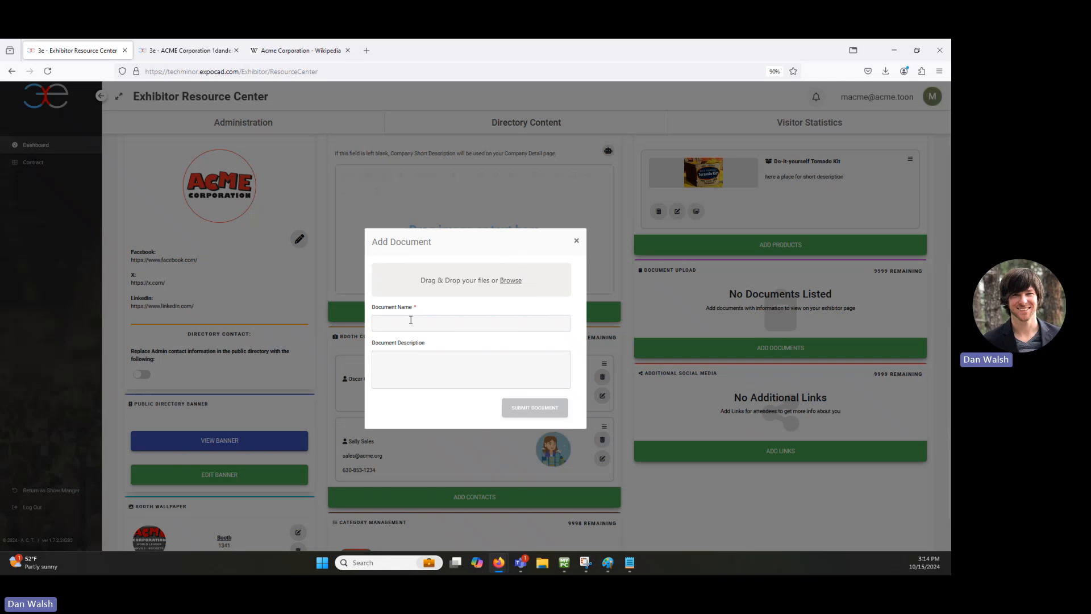
Step: Create the 'Ordering Catalog' document with description 'With a desription' and catalog.pdf attached
{"action": "left_click", "coordinate": [460, 325]}
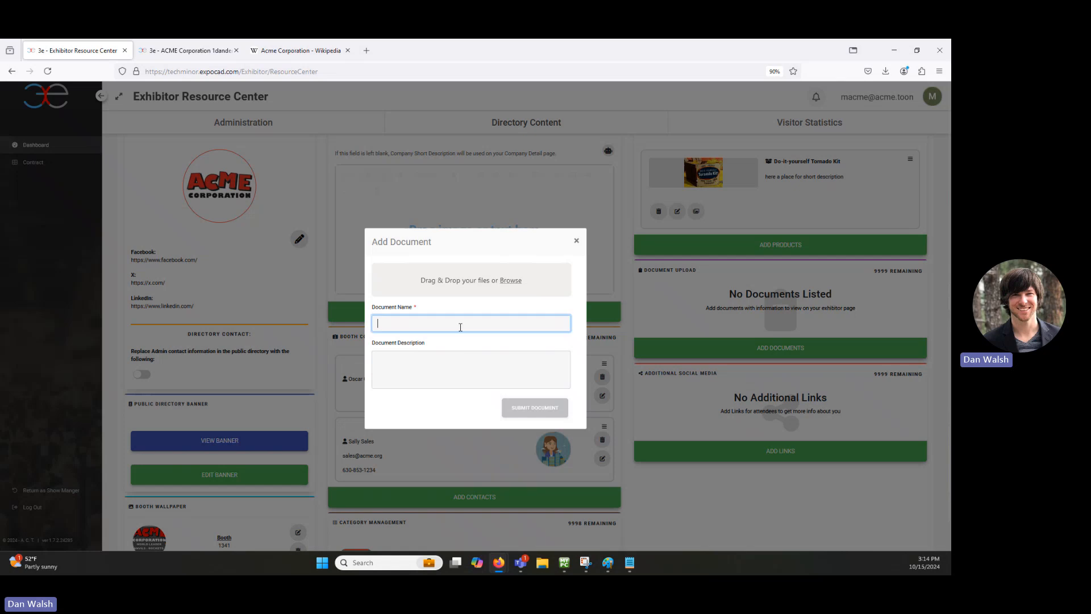
{"action": "type", "text": "Or"}
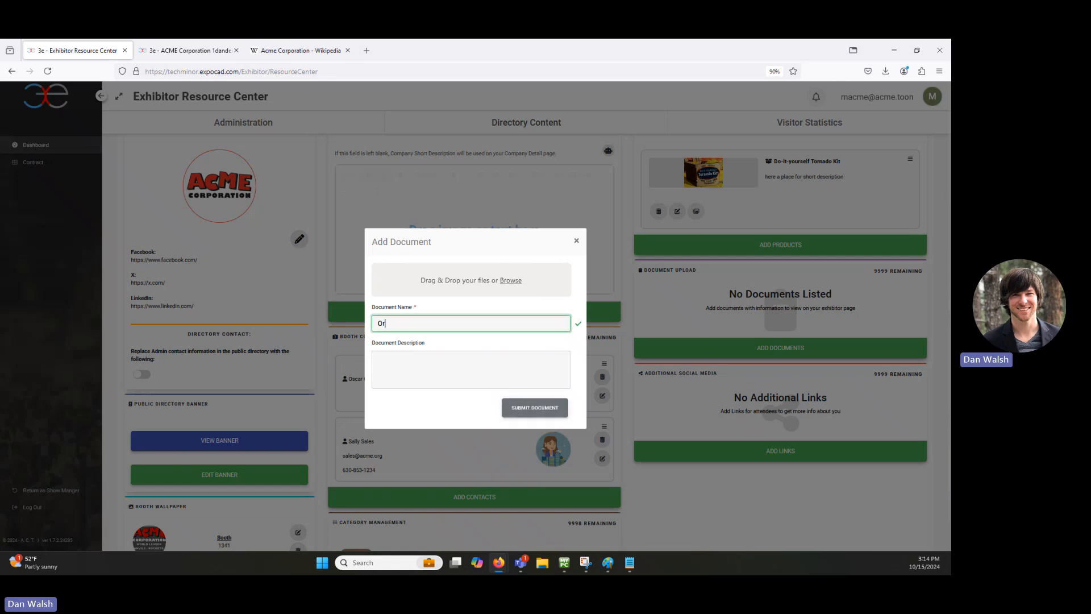
{"action": "type", "text": "dering Catalog"}
{"action": "key", "text": "Tab"}
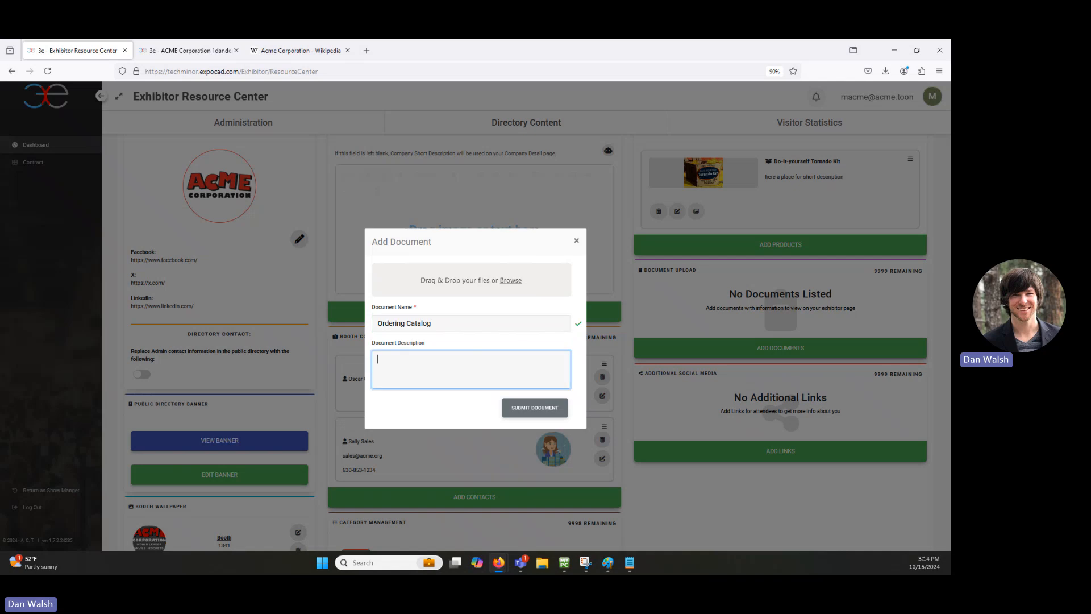
{"action": "type", "text": "With a "}
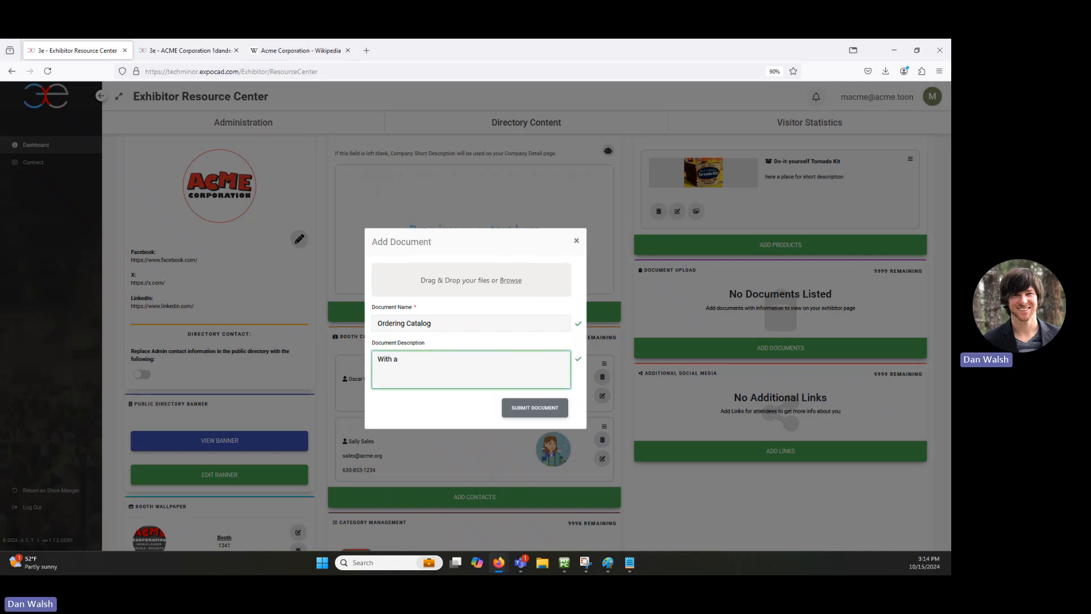
{"action": "type", "text": "desrip"}
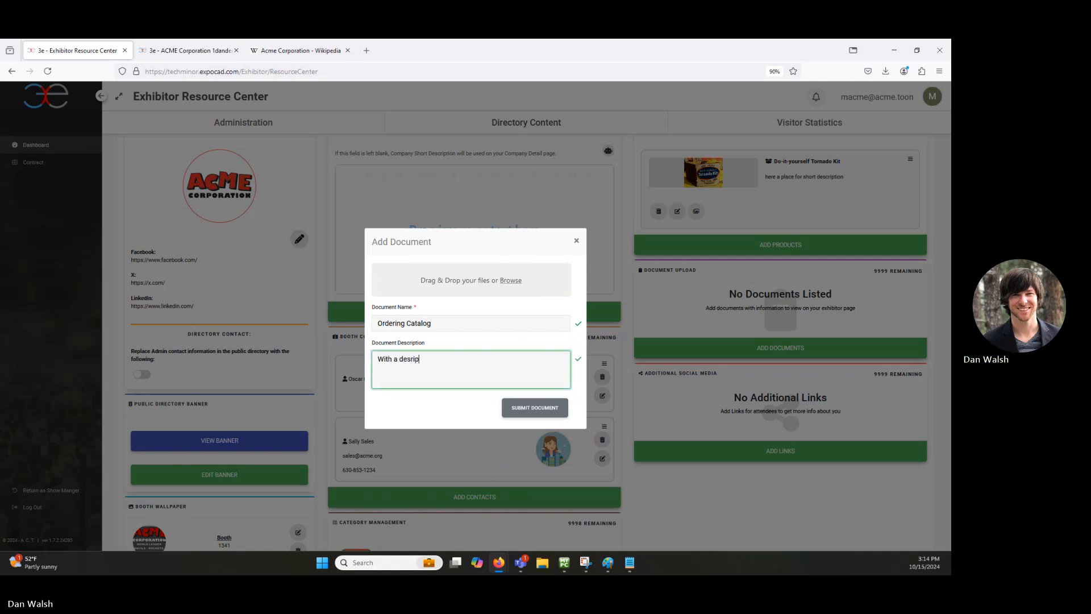
{"action": "type", "text": "tion"}
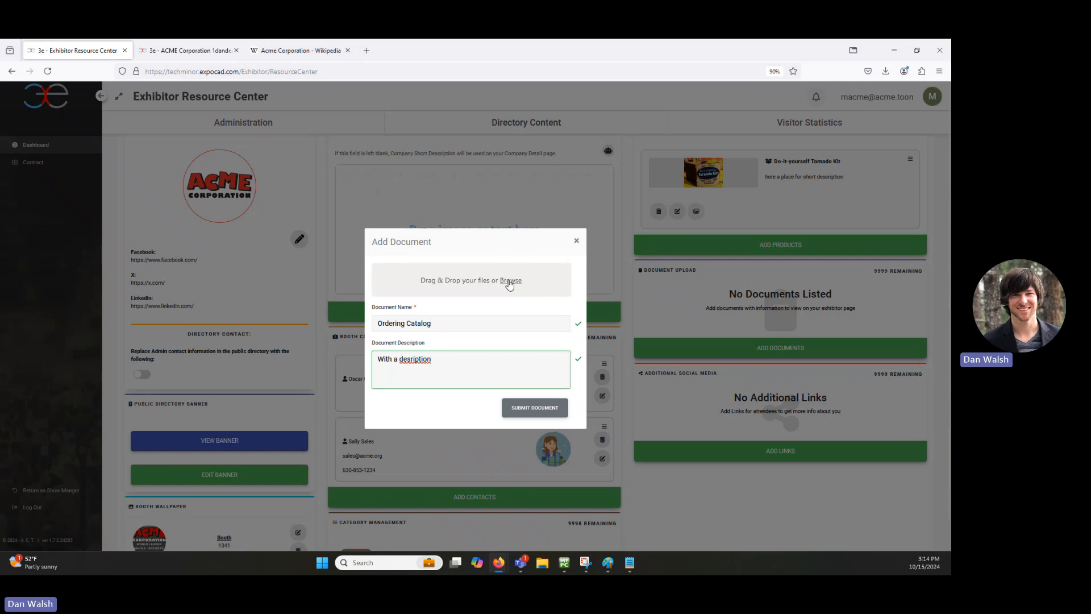
{"action": "left_click", "coordinate": [509, 281]}
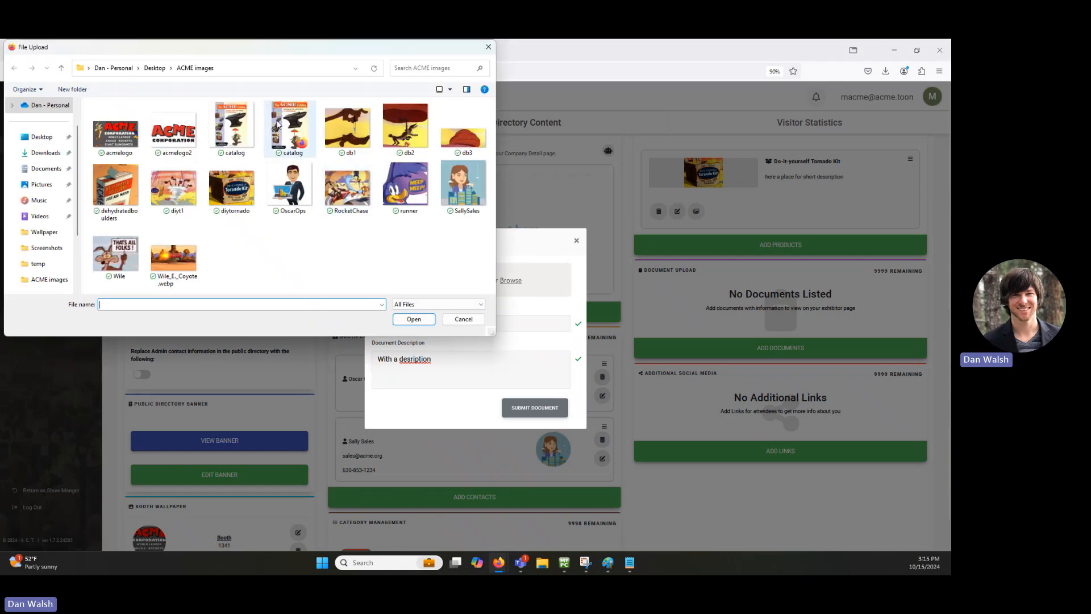
{"action": "left_click", "coordinate": [278, 122]}
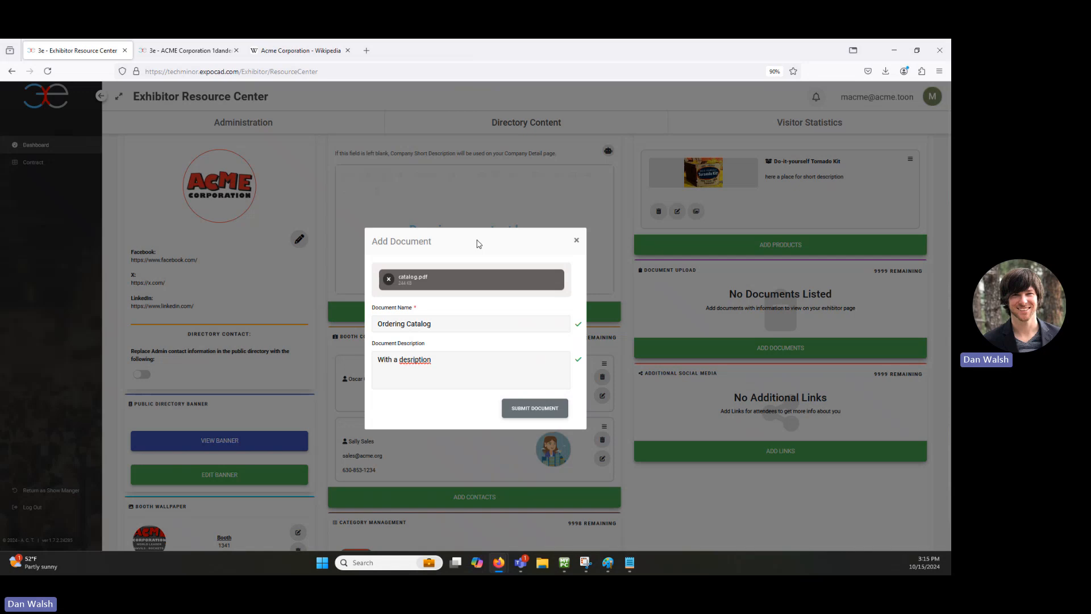
{"action": "left_click", "coordinate": [550, 412]}
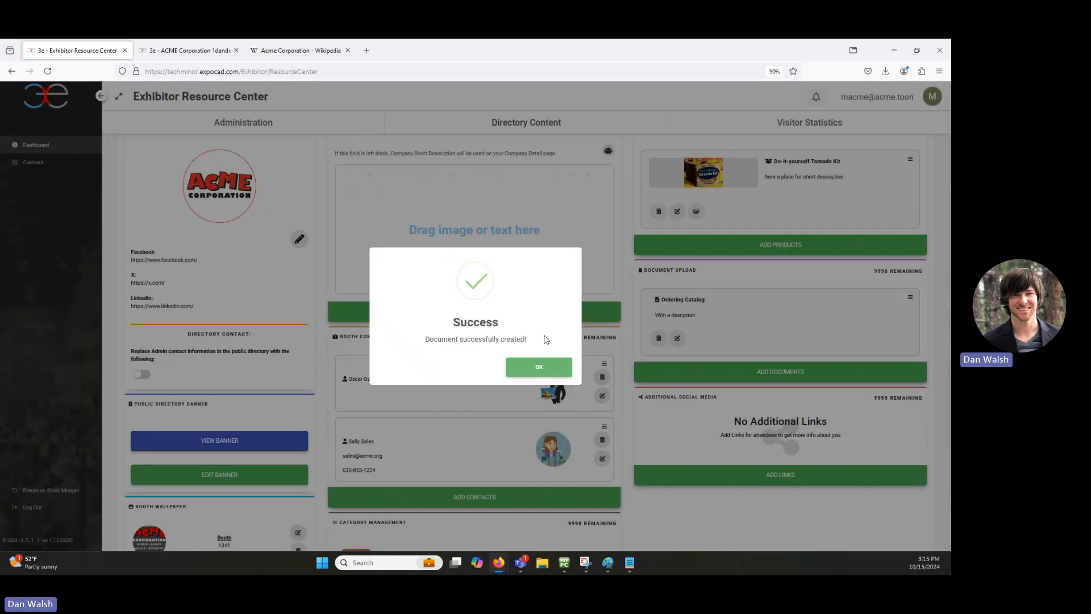
{"action": "left_click", "coordinate": [539, 366]}
{"action": "left_click", "coordinate": [188, 50]}
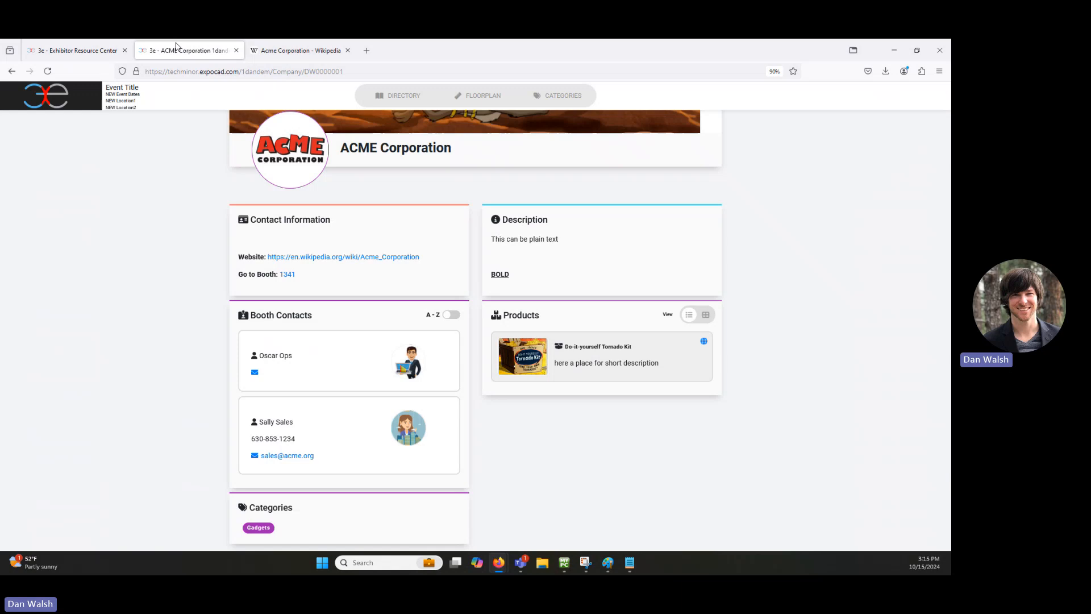
Step: Reload ACME's public page, view the Ordering Catalog PDF, then go back to the exhibitor dashboard
{"action": "left_click", "coordinate": [48, 71]}
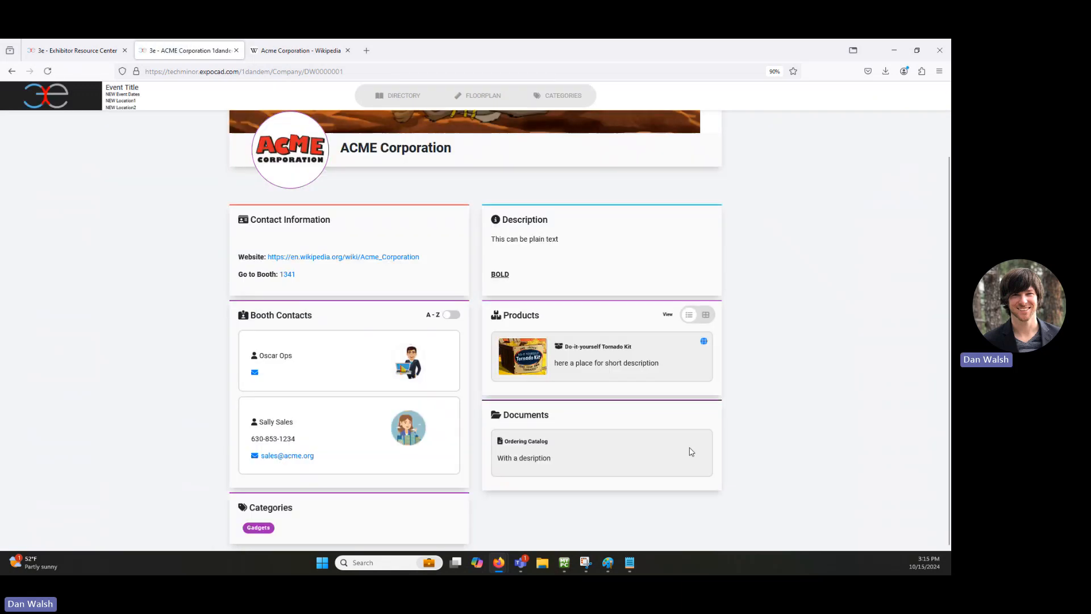
{"action": "left_click", "coordinate": [527, 442]}
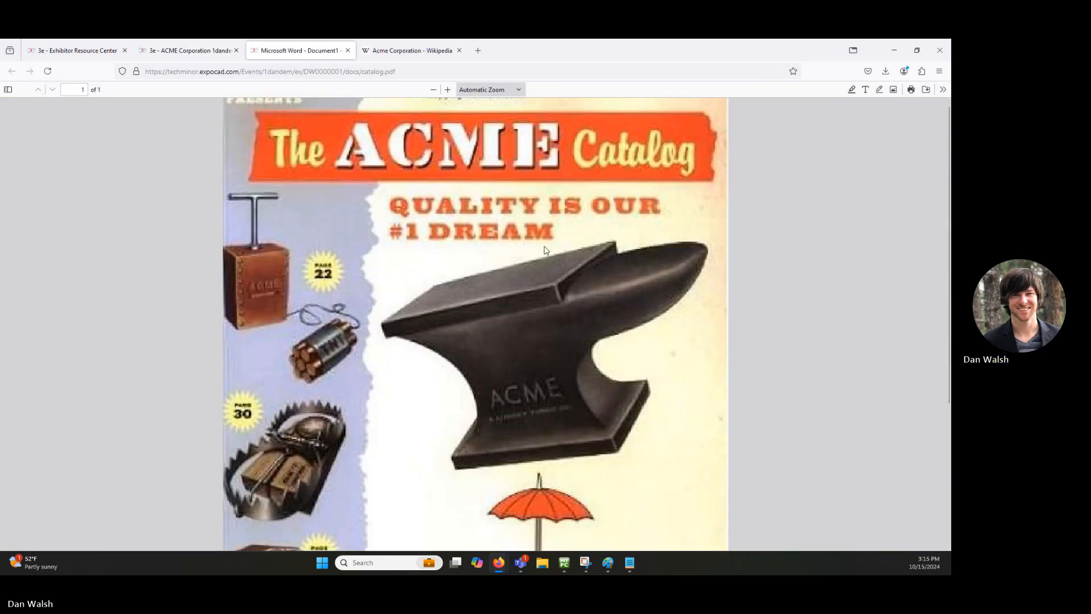
{"action": "scroll", "coordinate": [812, 250], "scroll_direction": "down", "scroll_amount": 5}
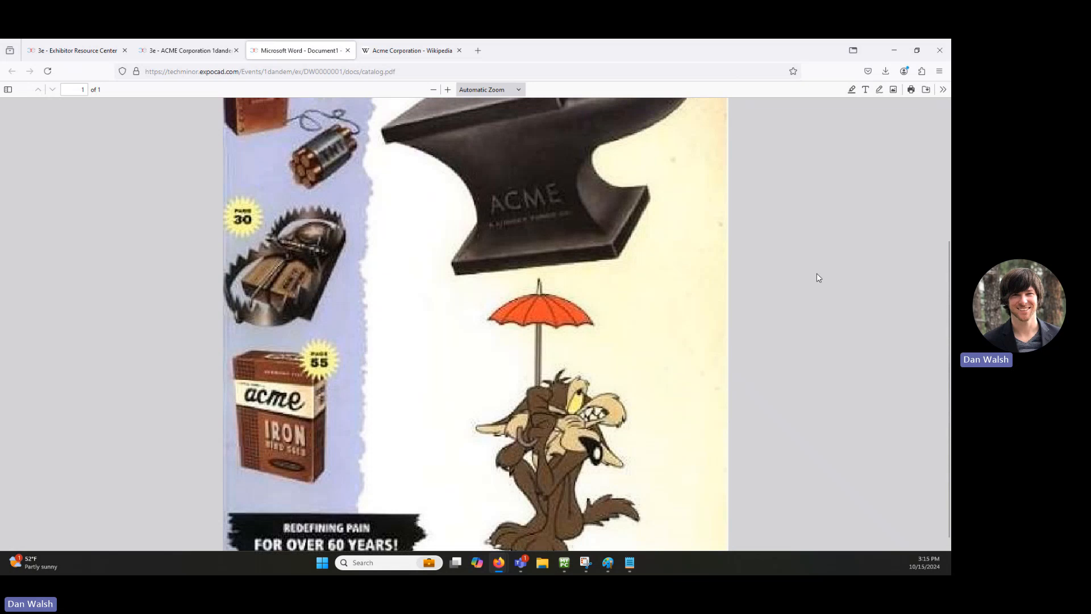
{"action": "scroll", "coordinate": [818, 277], "scroll_direction": "up", "scroll_amount": 5}
{"action": "left_click", "coordinate": [71, 53]}
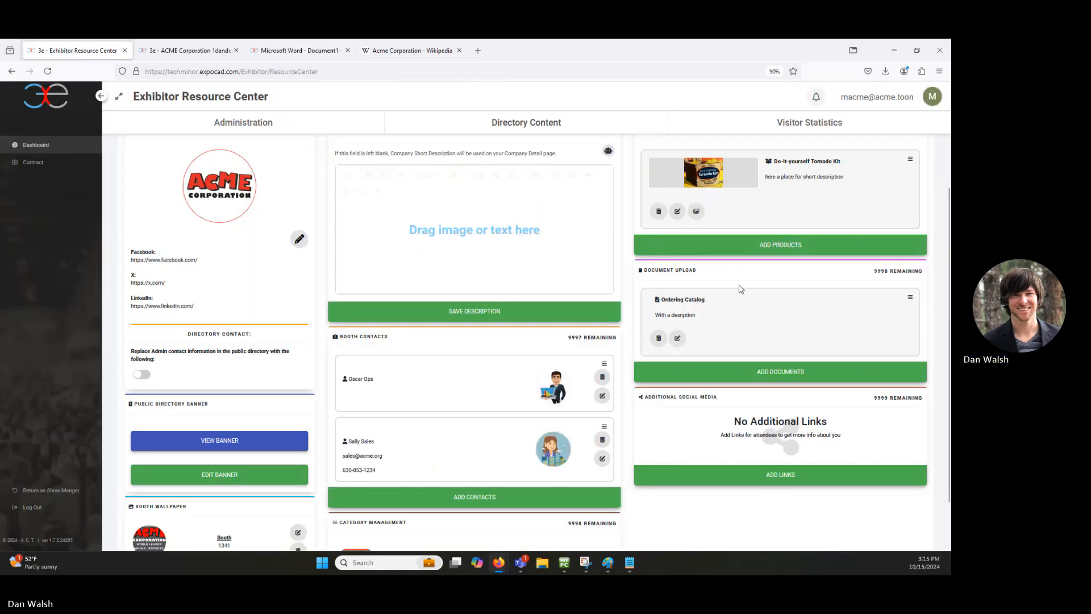
{"action": "scroll", "coordinate": [739, 288], "scroll_direction": "down", "scroll_amount": 1}
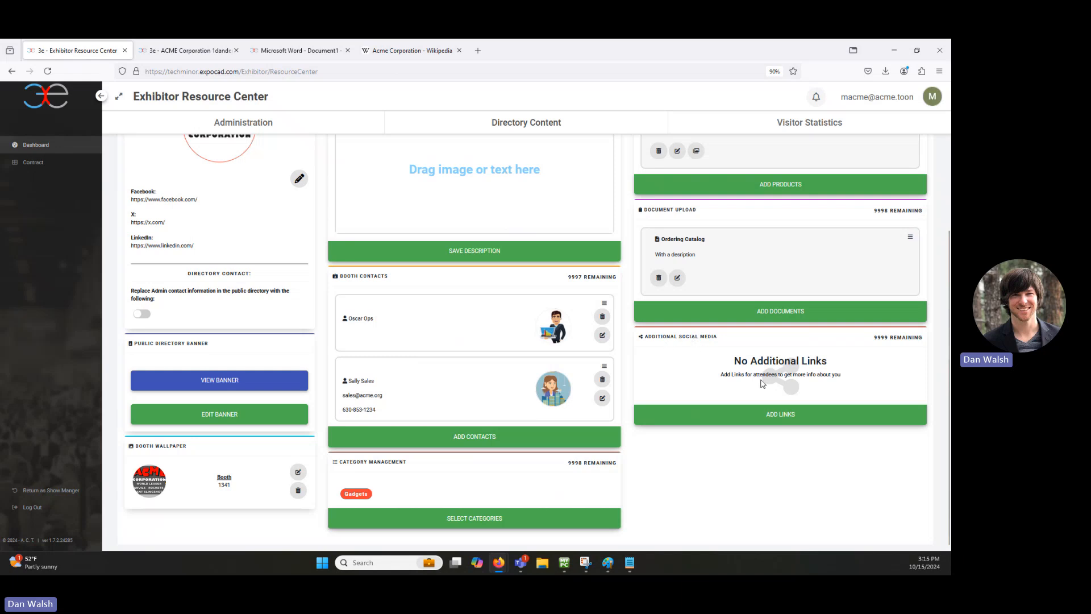
{"action": "scroll", "coordinate": [756, 376], "scroll_direction": "up", "scroll_amount": 2}
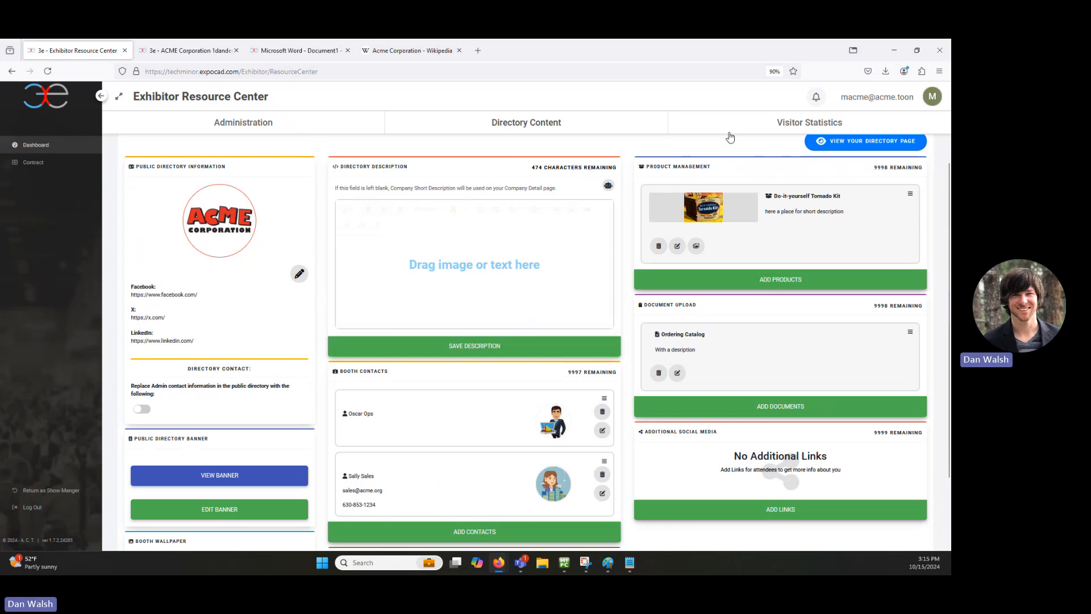
{"action": "scroll", "coordinate": [751, 361], "scroll_direction": "down", "scroll_amount": 3}
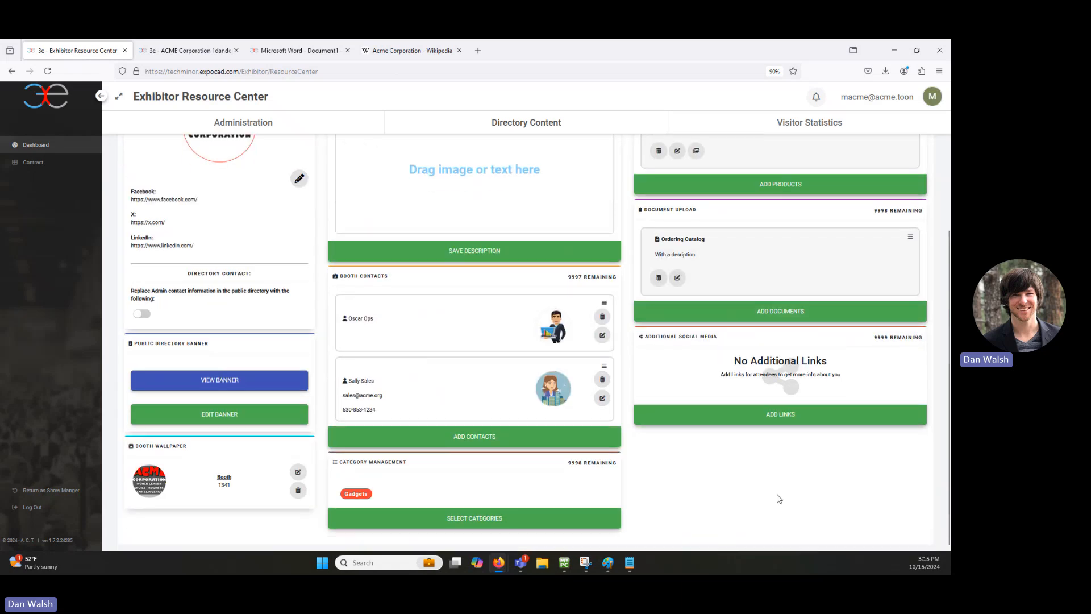
{"action": "left_click", "coordinate": [788, 420]}
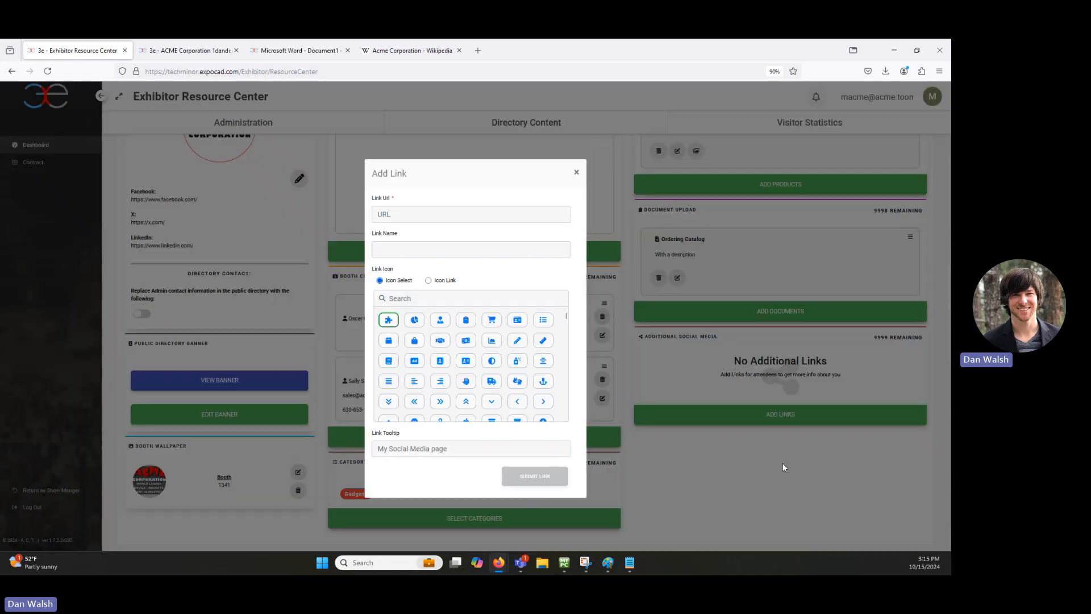
{"action": "left_click", "coordinate": [433, 214]}
{"action": "type", "text": "https"}
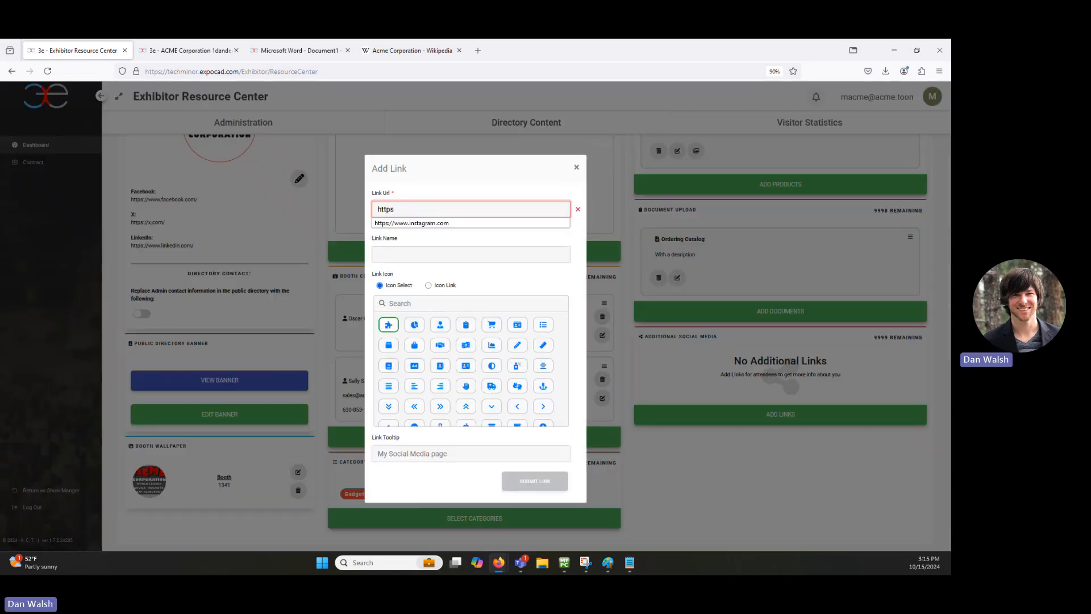
{"action": "key", "text": "Down"}
{"action": "type", "text": "s"}
{"action": "key", "text": "Return"}
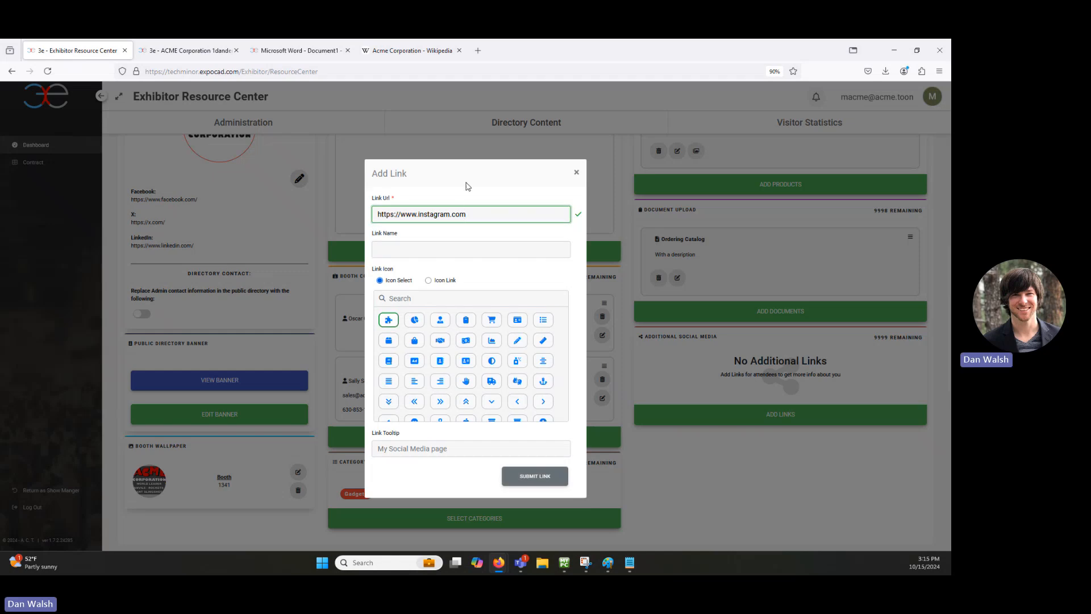
{"action": "left_click", "coordinate": [426, 248]}
{"action": "type", "text": "IN"}
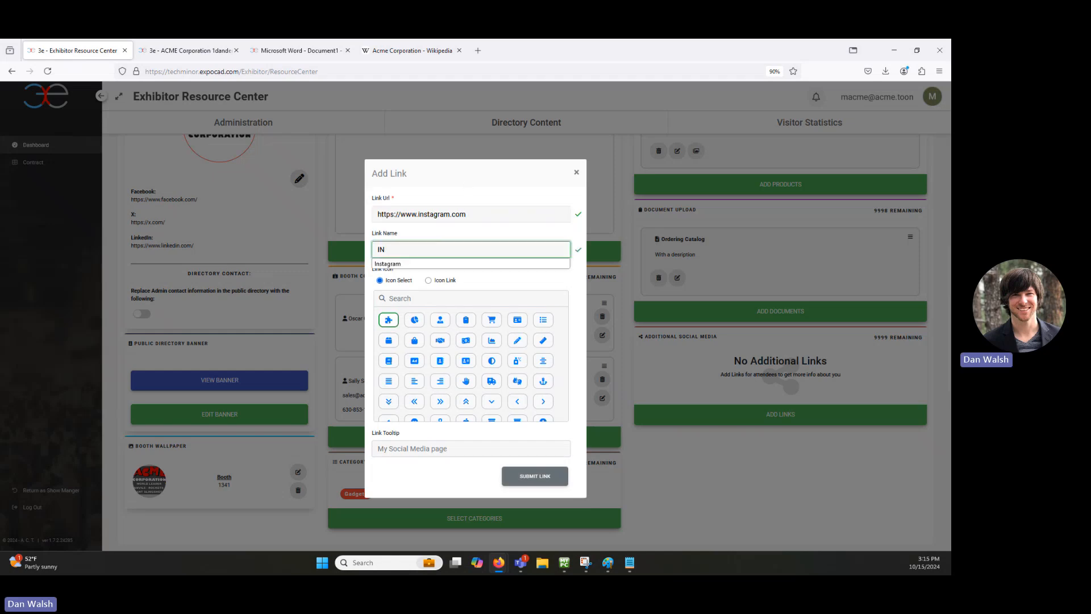
{"action": "key", "text": "Down"}
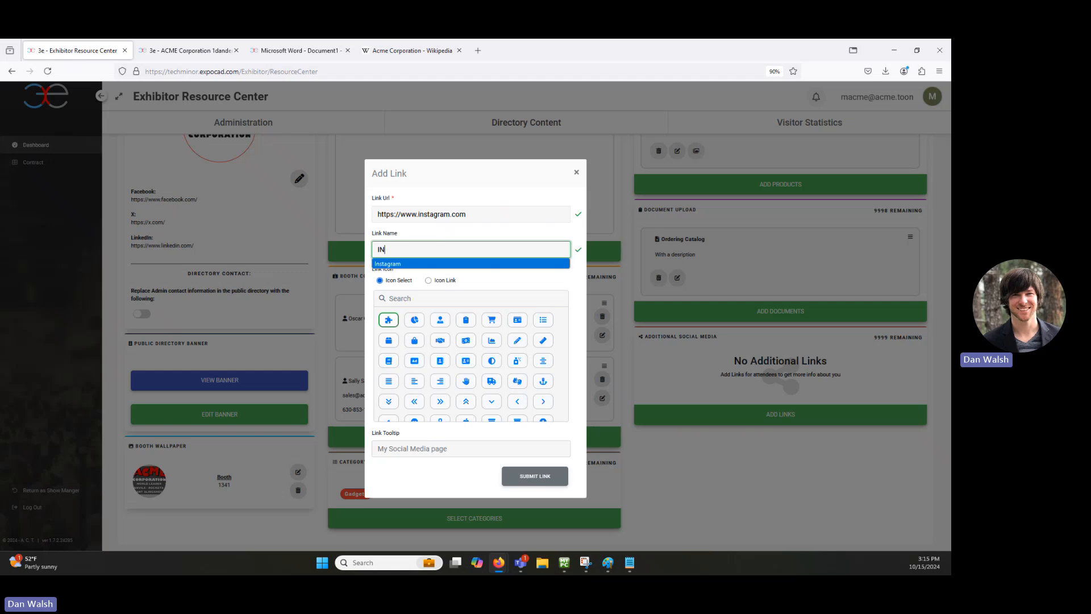
{"action": "key", "text": "Return"}
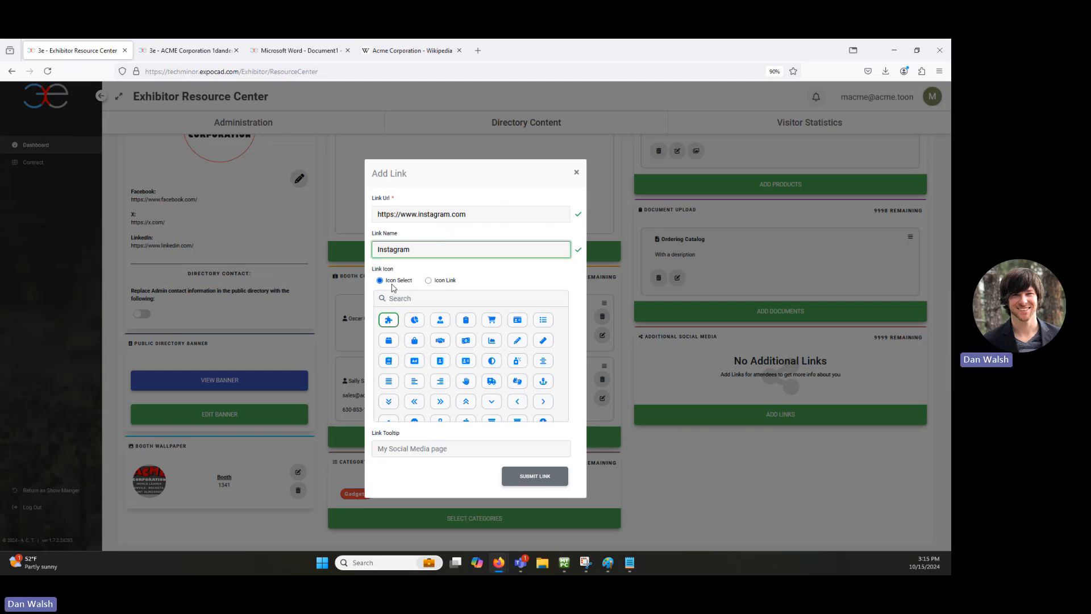
Step: Give the link the Instagram icon and tooltip 'Click to visit my instagram page', then submit it
{"action": "left_click", "coordinate": [459, 300]}
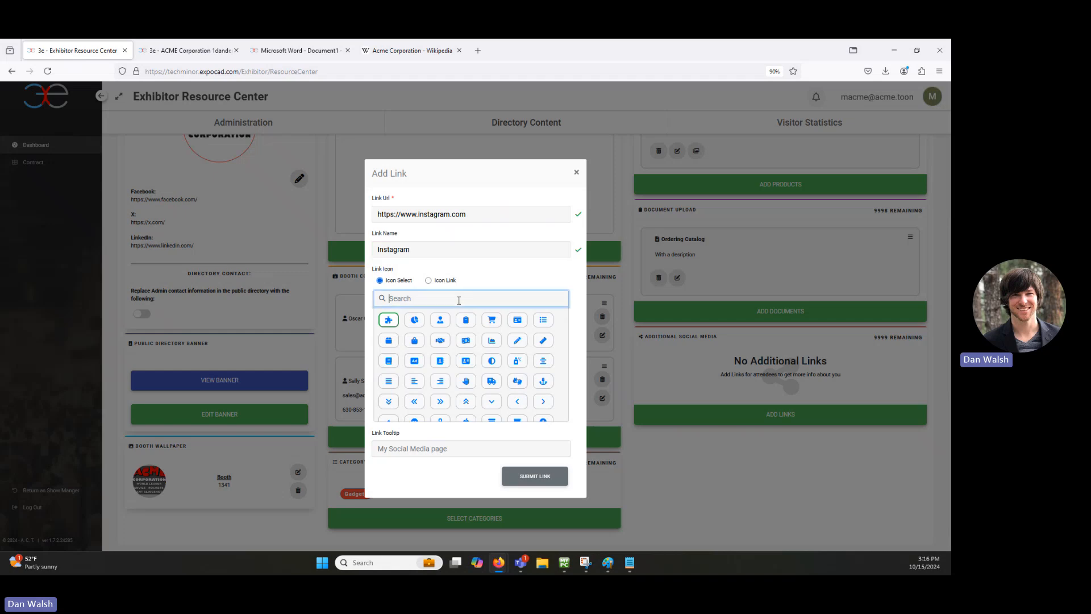
{"action": "type", "text": "insta"}
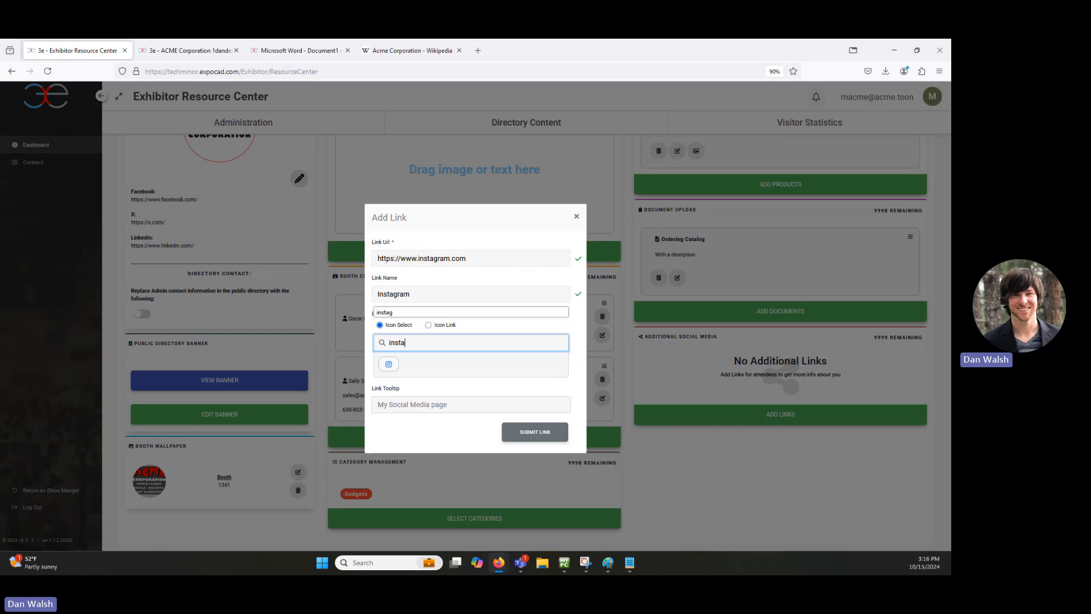
{"action": "left_click", "coordinate": [389, 368]}
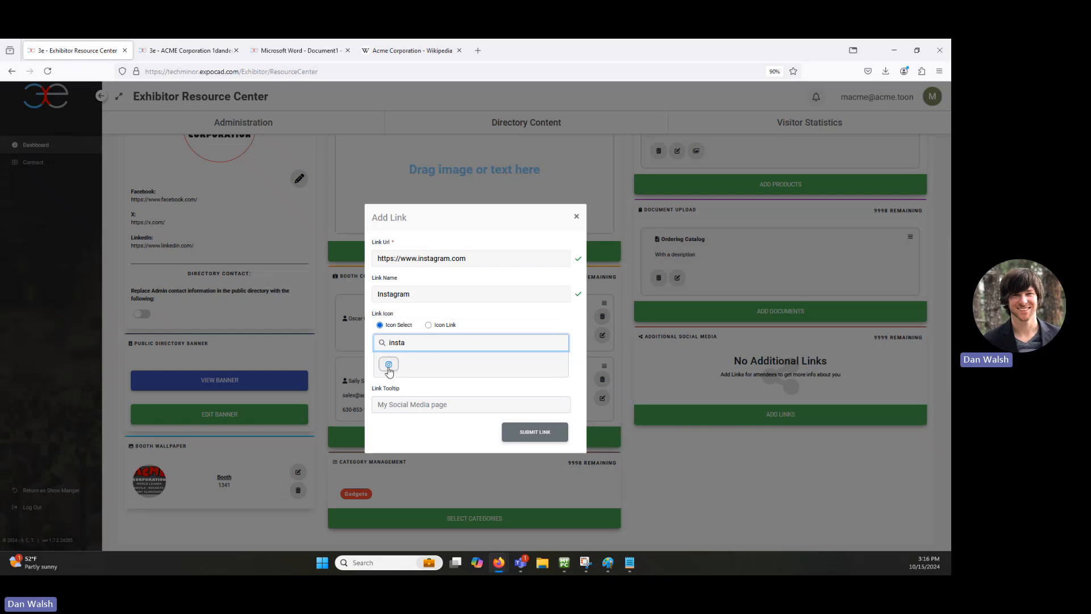
{"action": "left_click", "coordinate": [389, 369]}
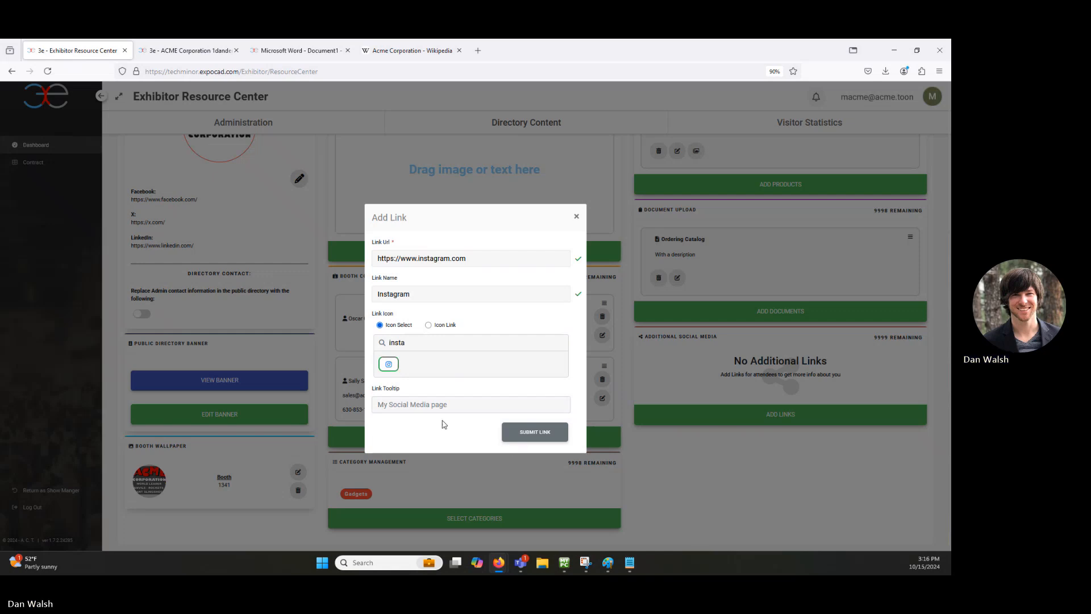
{"action": "left_click", "coordinate": [392, 401]}
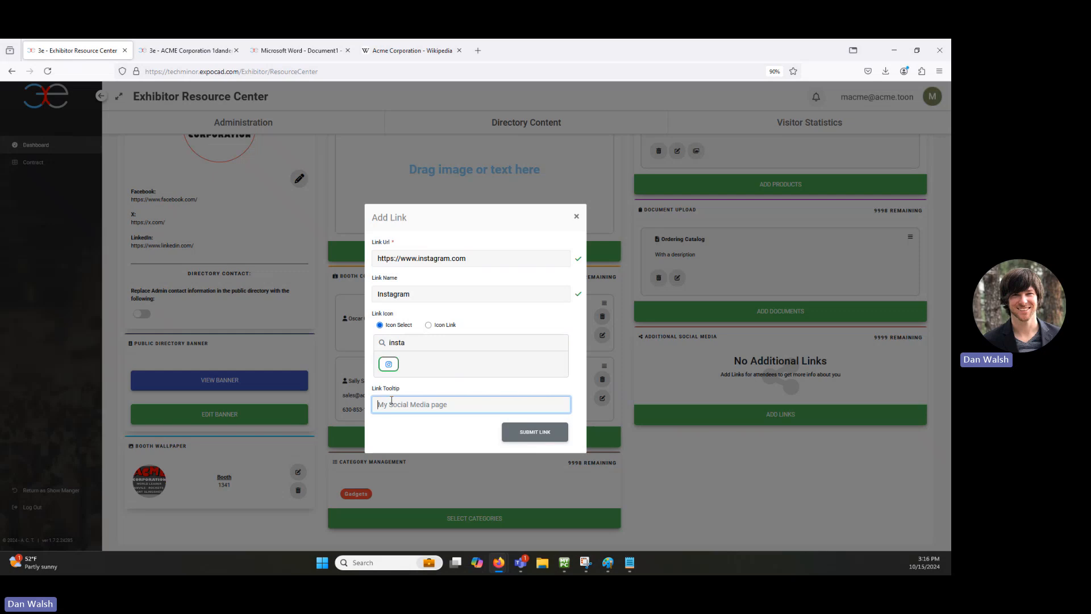
{"action": "type", "text": "Click to "}
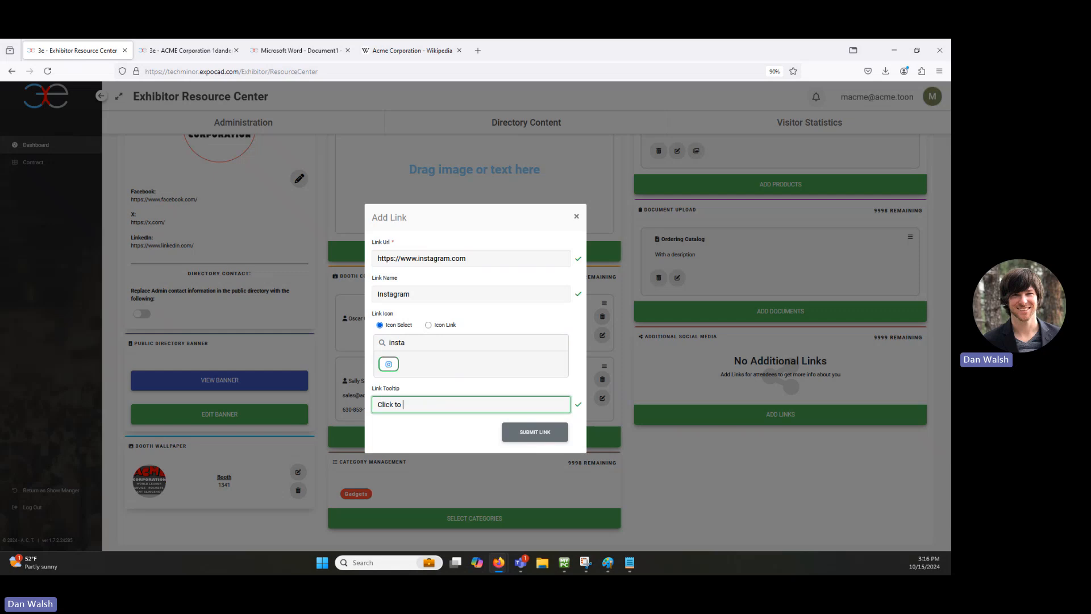
{"action": "type", "text": "visit my instagram page"}
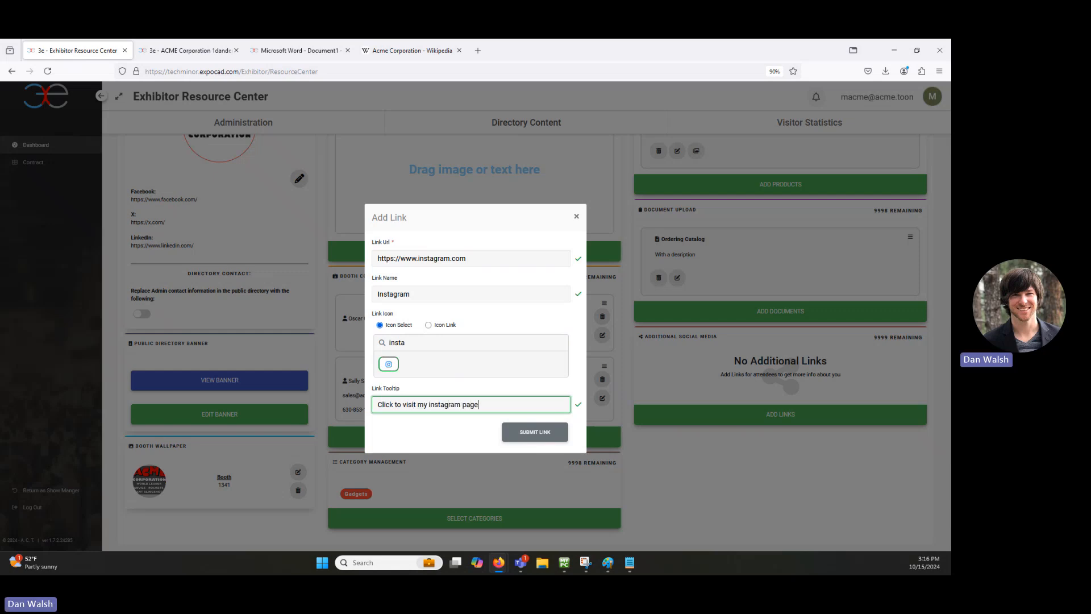
{"action": "left_click", "coordinate": [549, 434]}
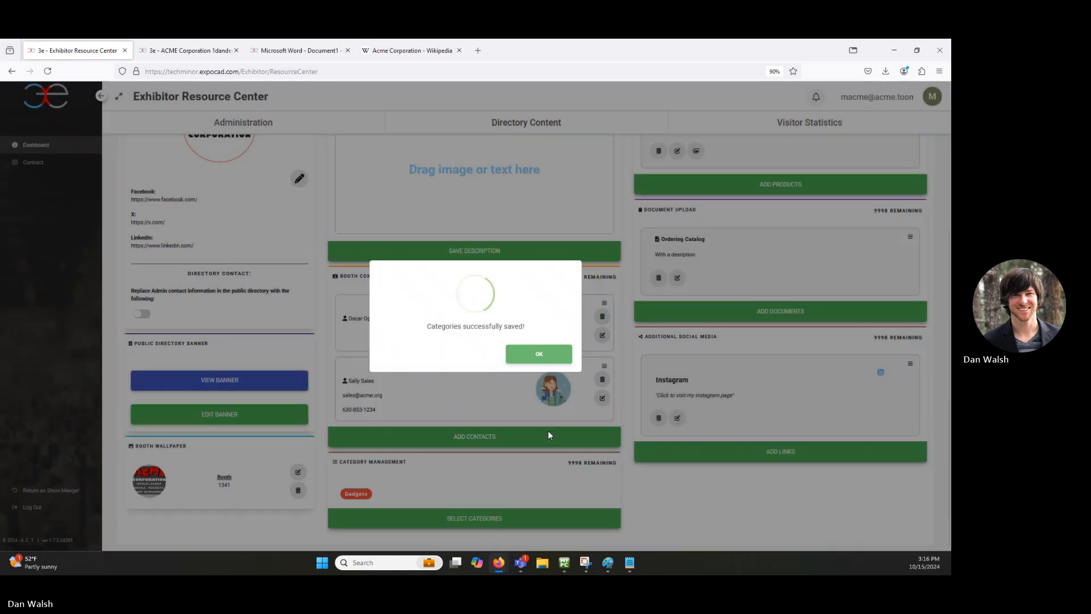
{"action": "left_click", "coordinate": [537, 354]}
Step: Reload ACME's public page, confirm its Instagram icon opens instagram.com in a new tab, and return to the page
{"action": "key", "text": "ctrl+Tab"}
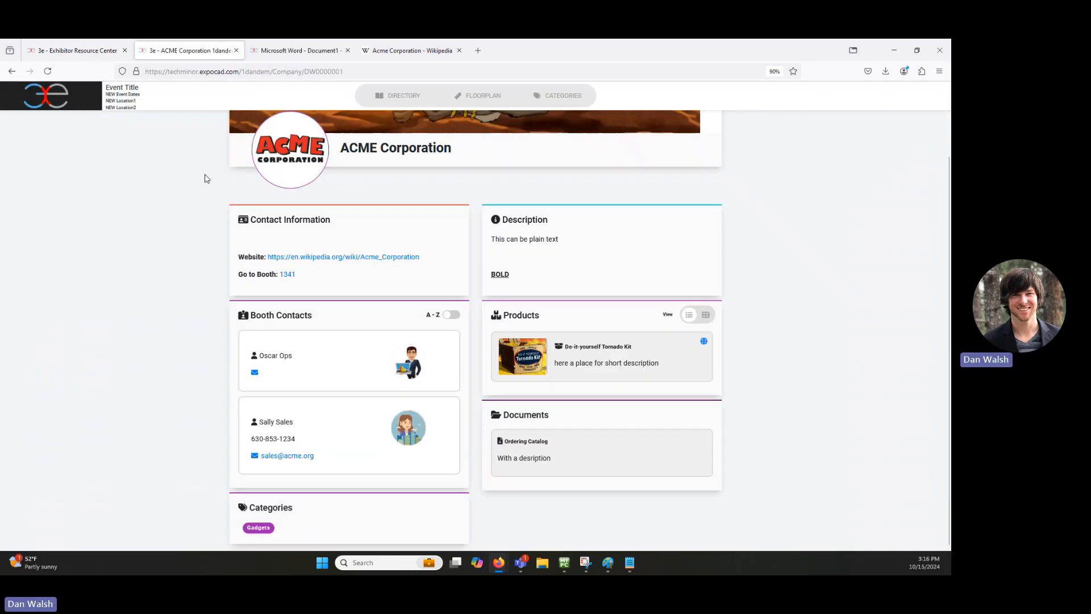
{"action": "left_click", "coordinate": [47, 71]}
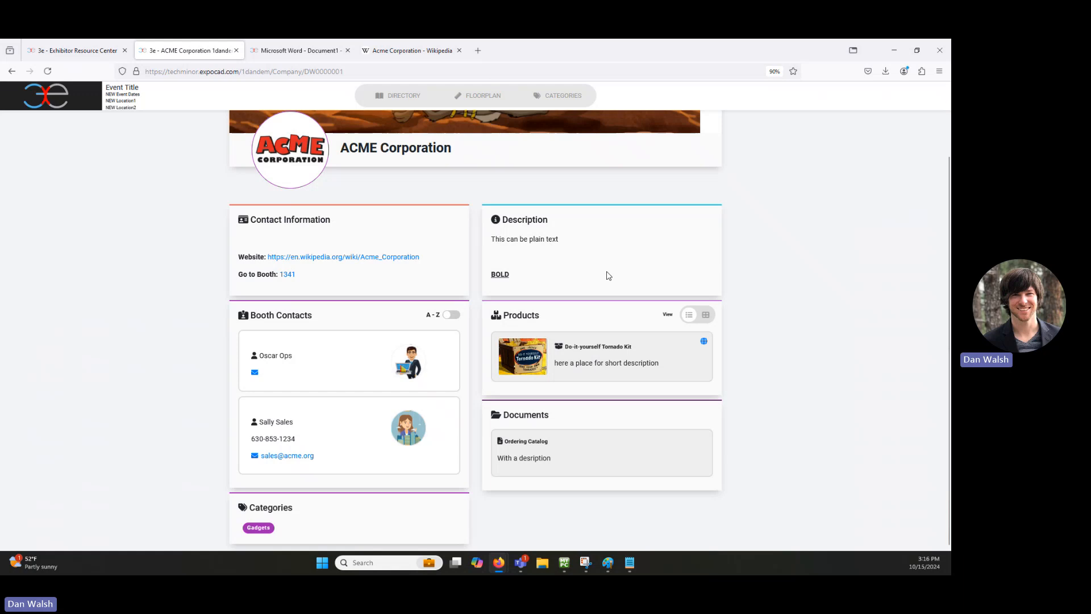
{"action": "scroll", "coordinate": [733, 255], "scroll_direction": "up", "scroll_amount": 3}
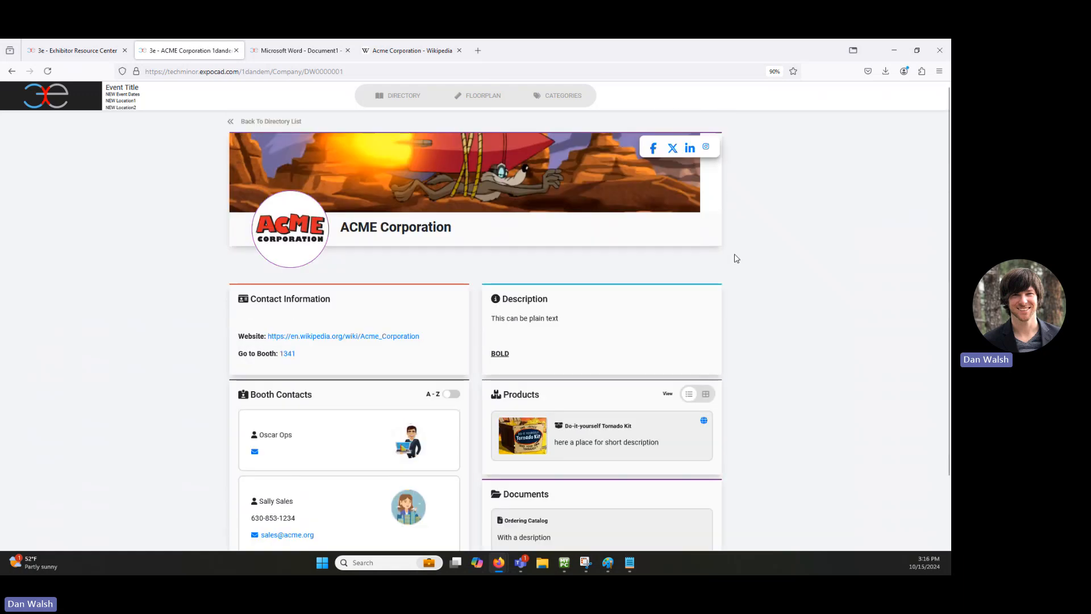
{"action": "left_click", "coordinate": [706, 148]}
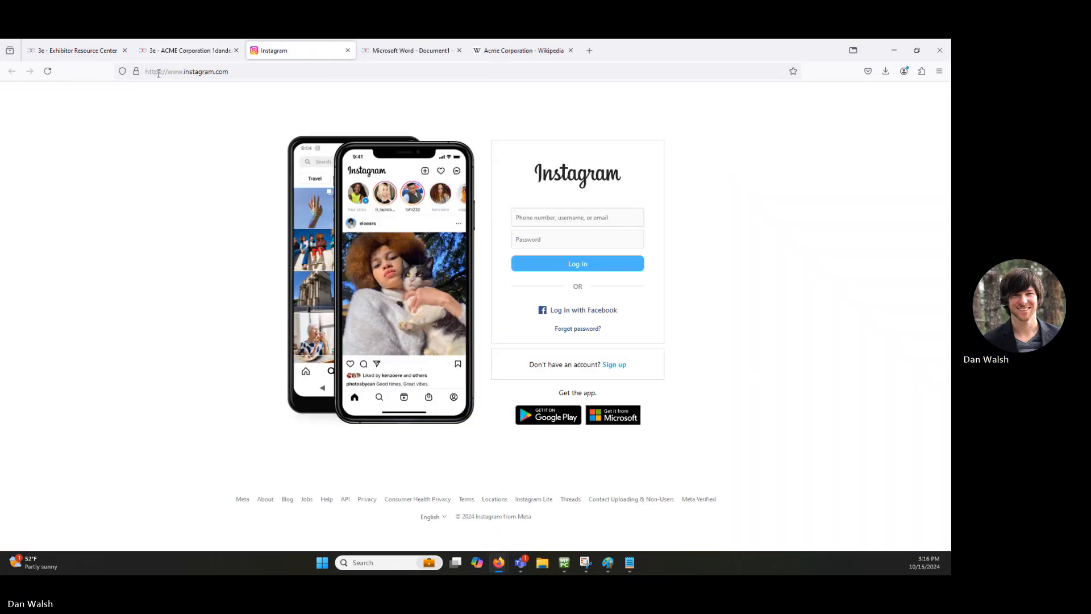
{"action": "left_click", "coordinate": [74, 53]}
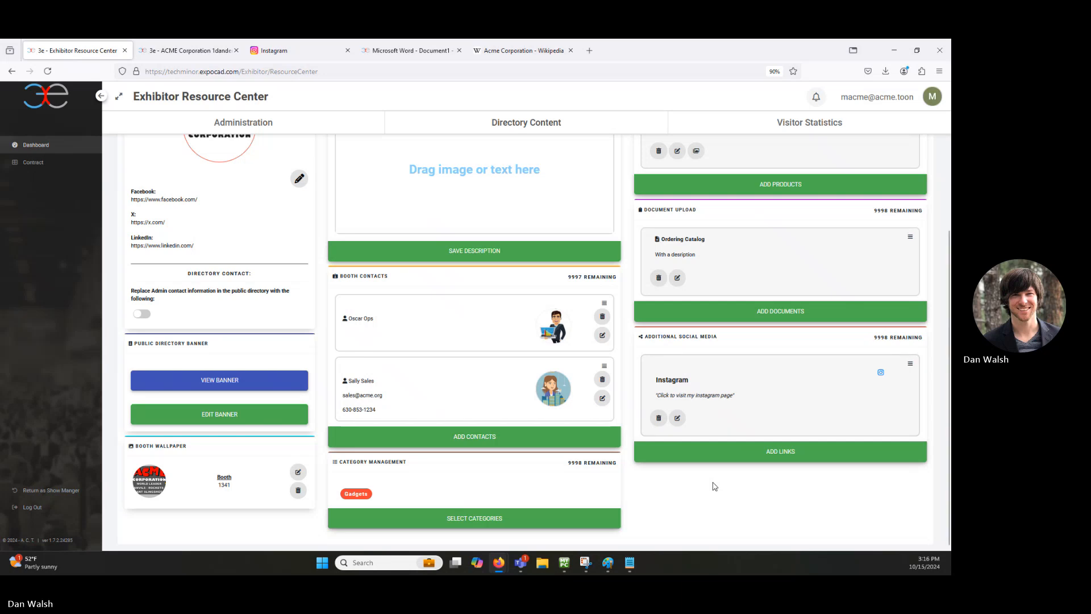
{"action": "scroll", "coordinate": [714, 482], "scroll_direction": "up", "scroll_amount": 4}
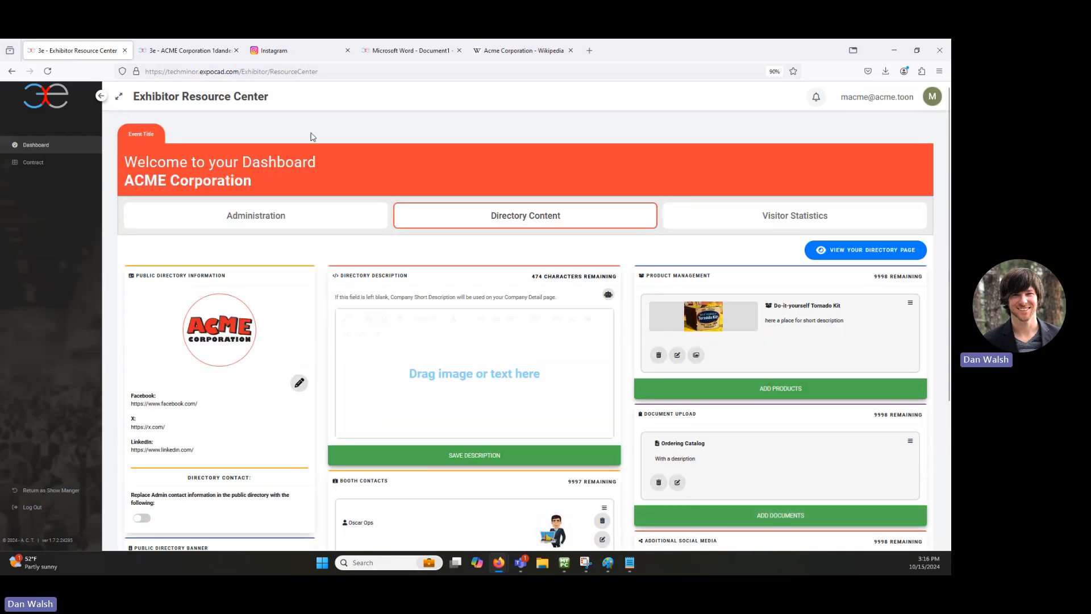
{"action": "left_click", "coordinate": [188, 52]}
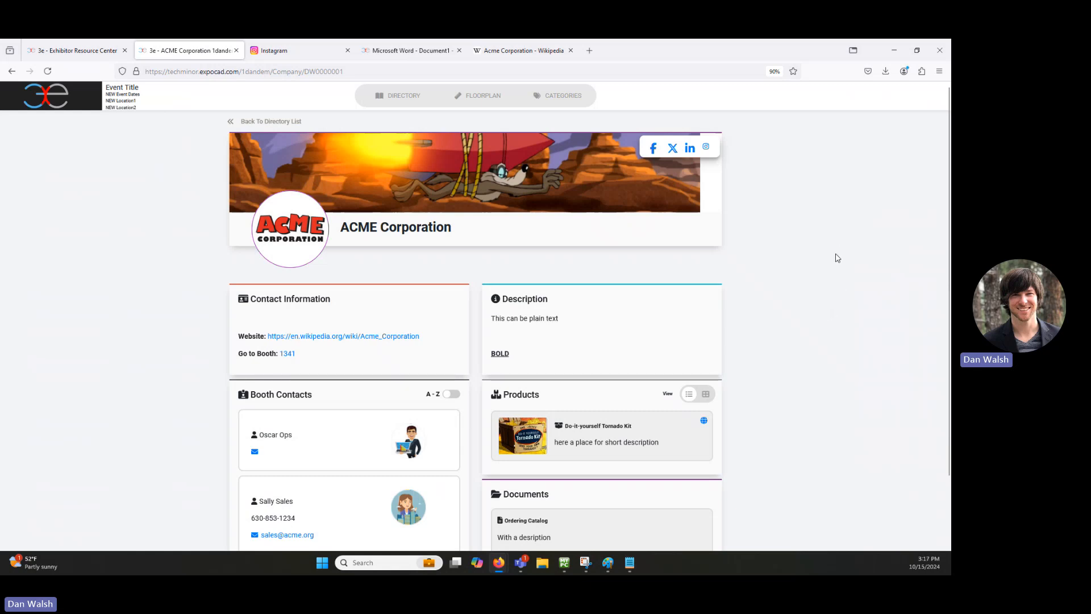
{"action": "scroll", "coordinate": [807, 352], "scroll_direction": "down", "scroll_amount": 2}
{"action": "scroll", "coordinate": [816, 347], "scroll_direction": "up", "scroll_amount": 2}
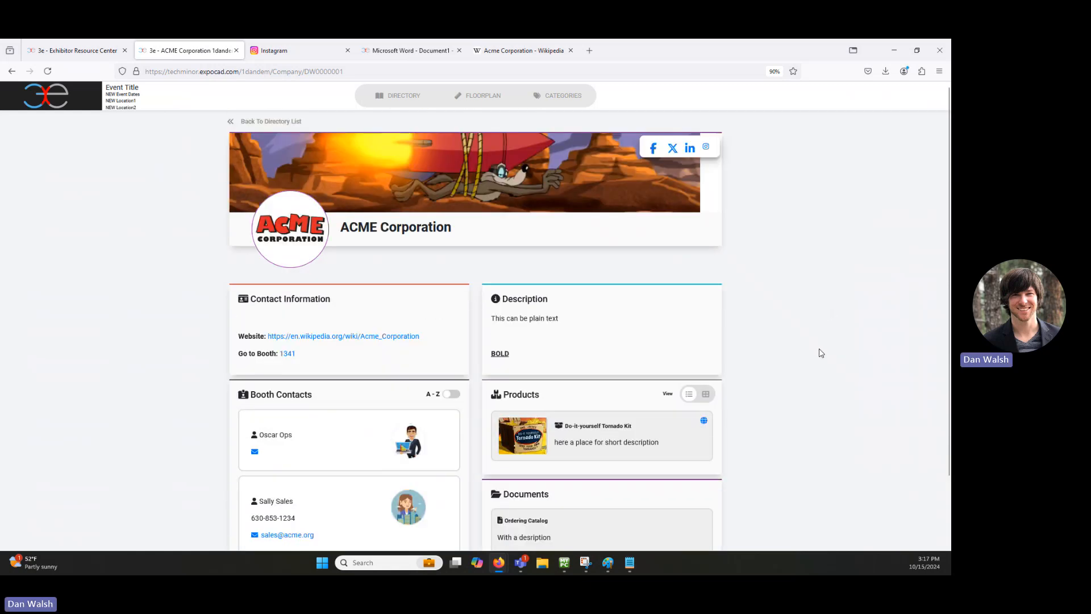